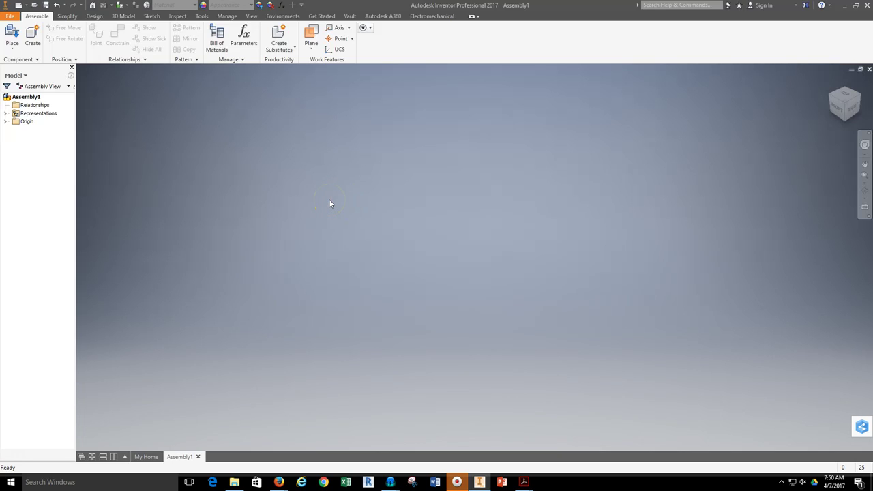
# Start placing components and browse to the second BONE CRUSHER team folder inside the Mechanical Drafting Design folder.
pyautogui.click(12, 48)
pyautogui.click(26, 65)
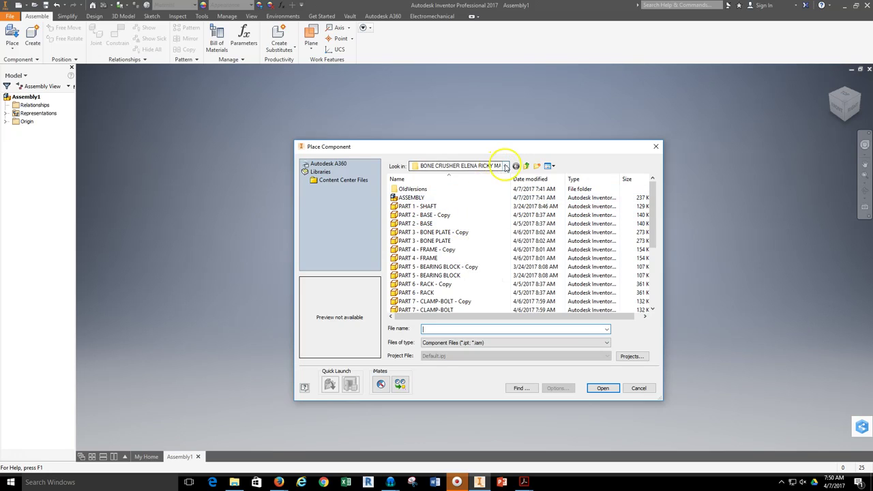
pyautogui.click(505, 166)
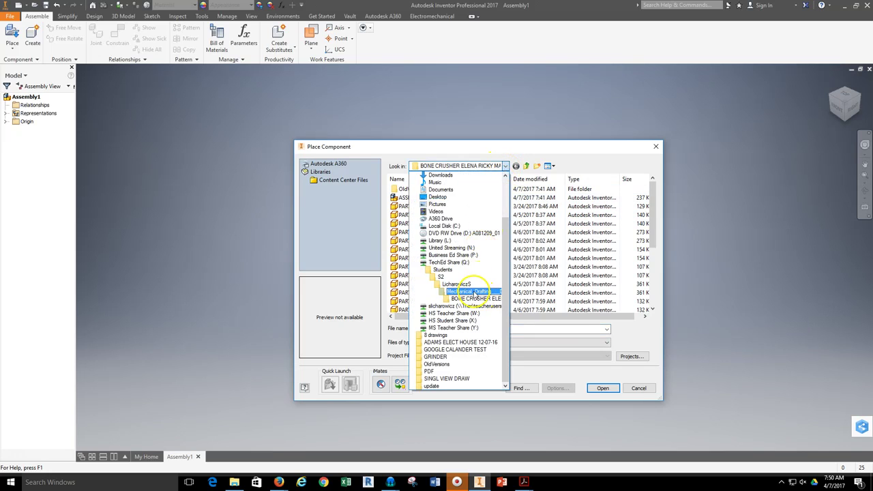
pyautogui.click(475, 292)
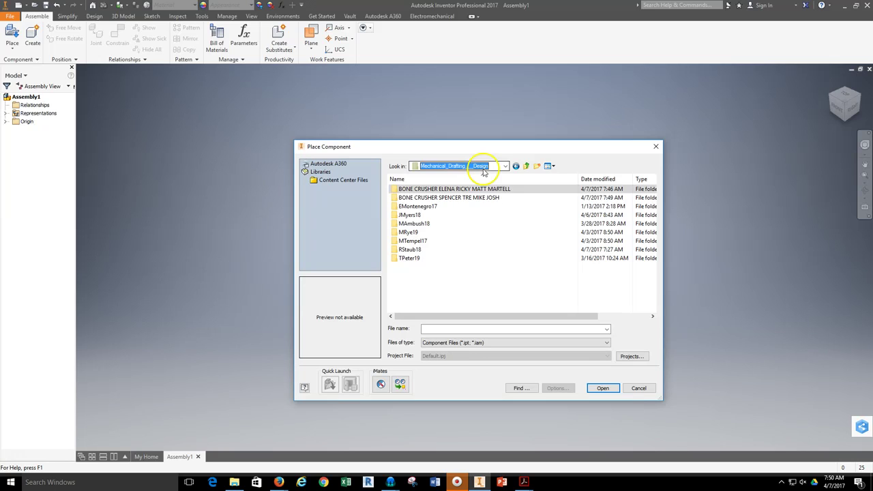
pyautogui.doubleClick(393, 198)
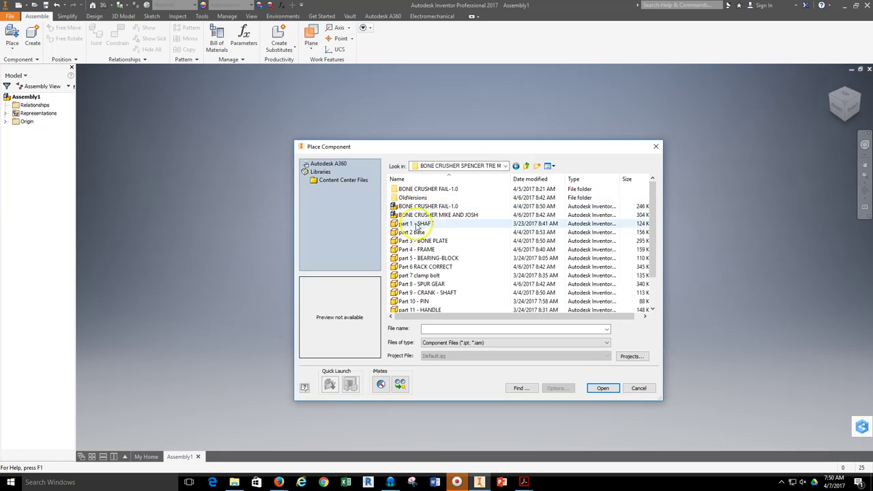
# Place one instance of each part from part 1 - SHAFT through part 13 - Pin-Half in the assembly.
pyautogui.click(417, 227)
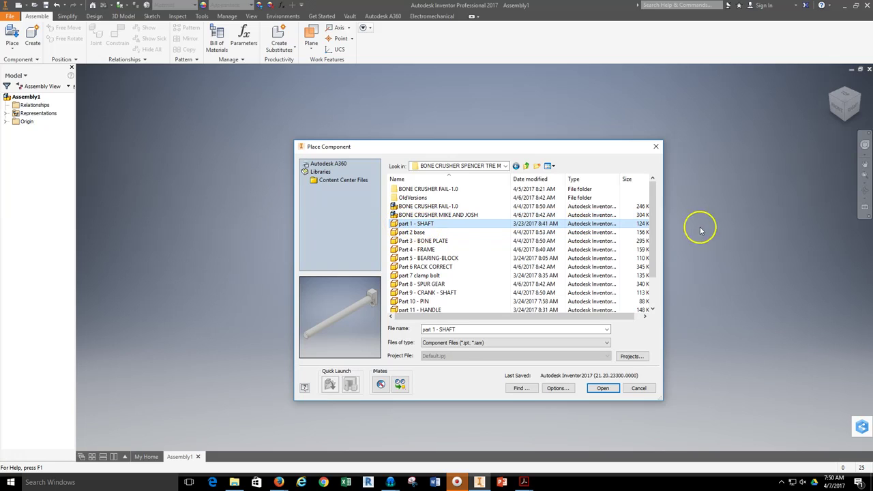
pyautogui.moveTo(653, 209); pyautogui.dragTo(655, 250)
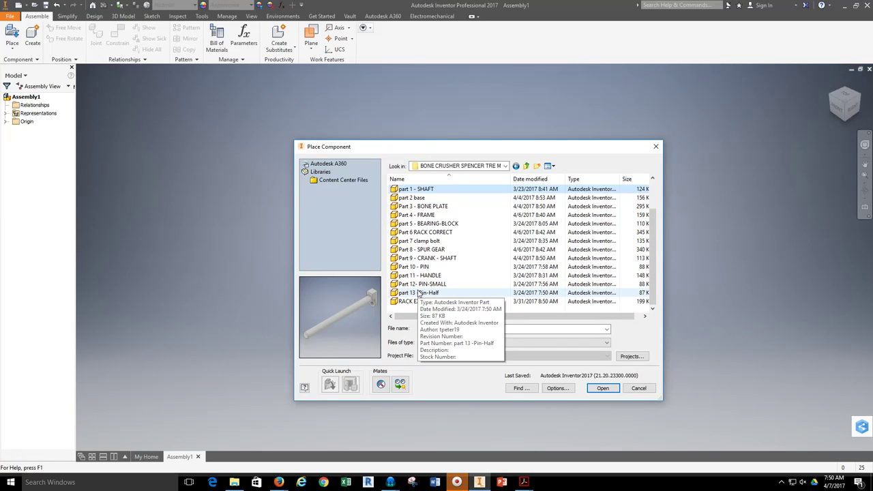
pyautogui.keyDown('shift'); pyautogui.click(418, 293); pyautogui.keyUp('shift')
pyautogui.click(413, 283)
pyautogui.click(601, 389)
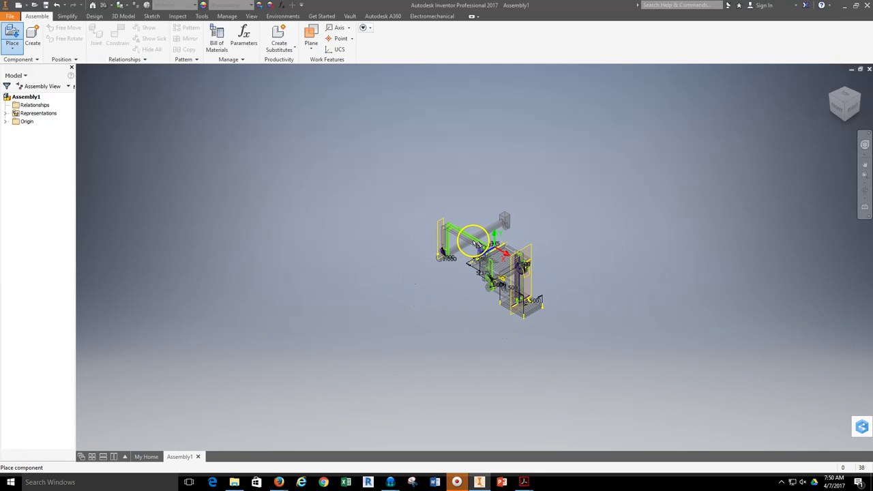
pyautogui.click(467, 243)
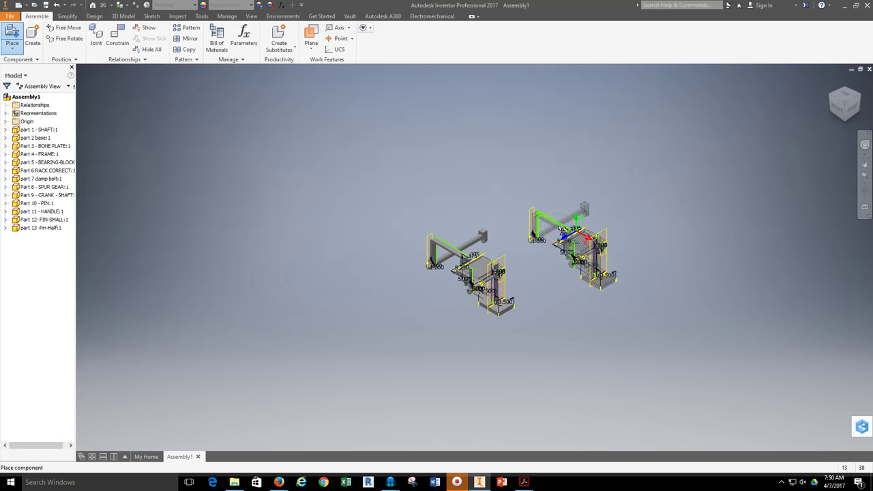
pyautogui.press('Escape')
# Move the shaft and the U-shaped part 2 base clear of the other overlapping components.
pyautogui.scroll(-4, 477, 237)
pyautogui.moveTo(549, 271); pyautogui.dragTo(566, 198, button='middle')
pyautogui.scroll(-3, 616, 222)
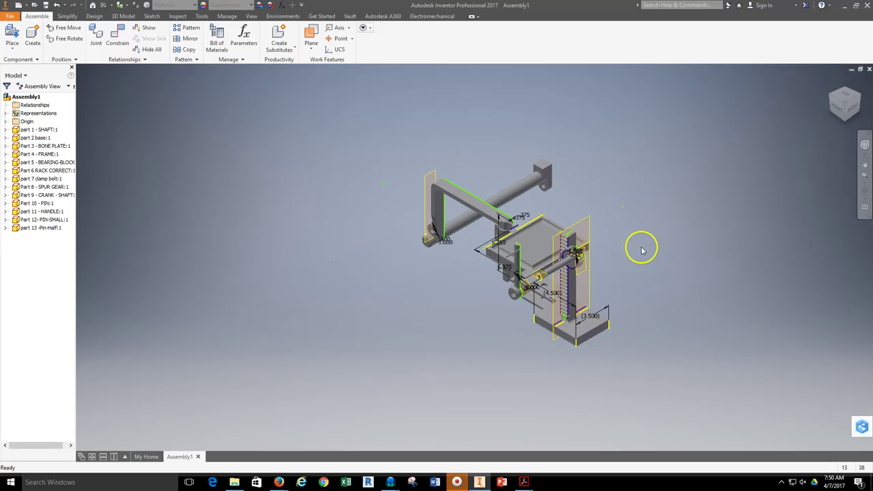
pyautogui.scroll(5, 689, 221)
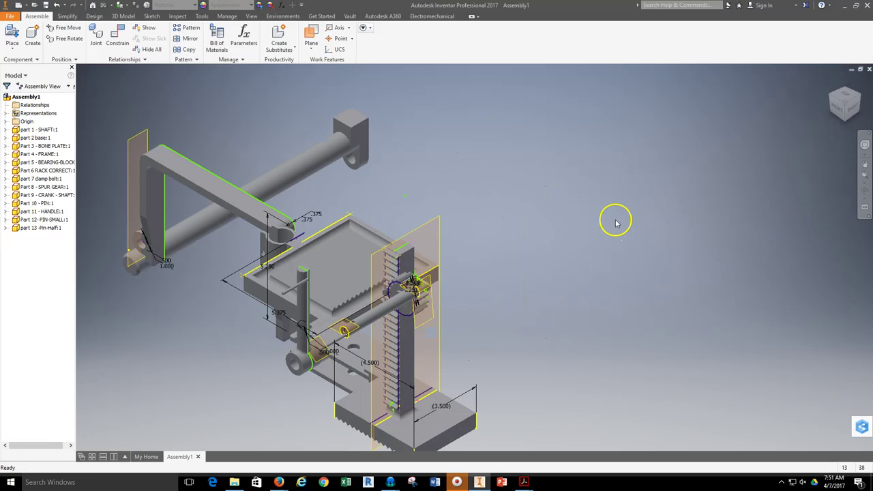
pyautogui.scroll(-3, 616, 223)
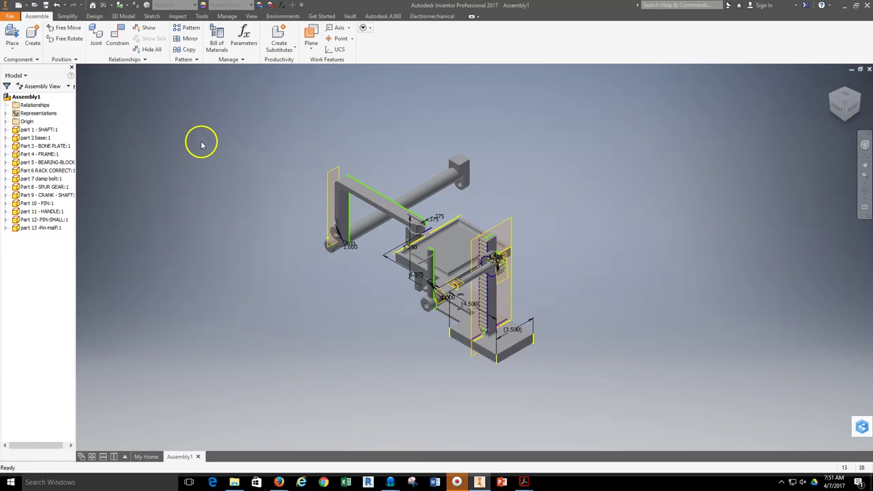
pyautogui.moveTo(387, 197); pyautogui.dragTo(334, 200)
pyautogui.moveTo(434, 199); pyautogui.dragTo(620, 253)
pyautogui.moveTo(651, 230); pyautogui.dragTo(549, 140, button='middle')
pyautogui.scroll(-3, 573, 240)
pyautogui.click(554, 167)
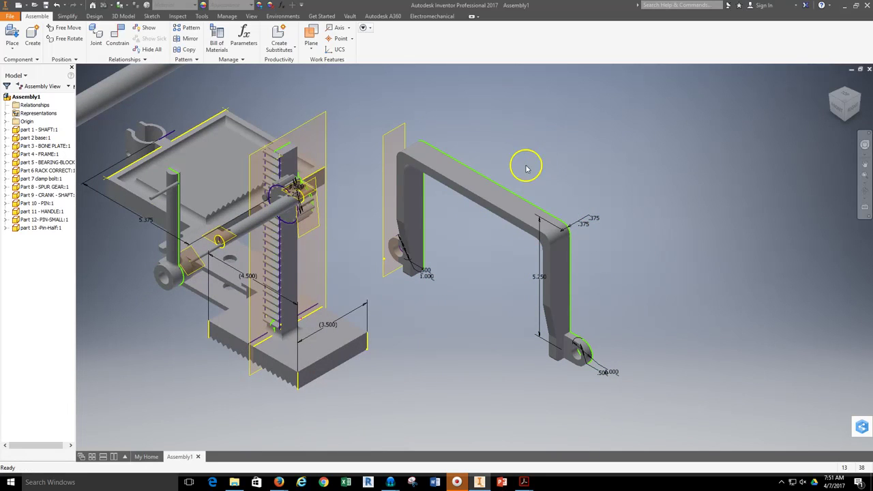
pyautogui.click(468, 189)
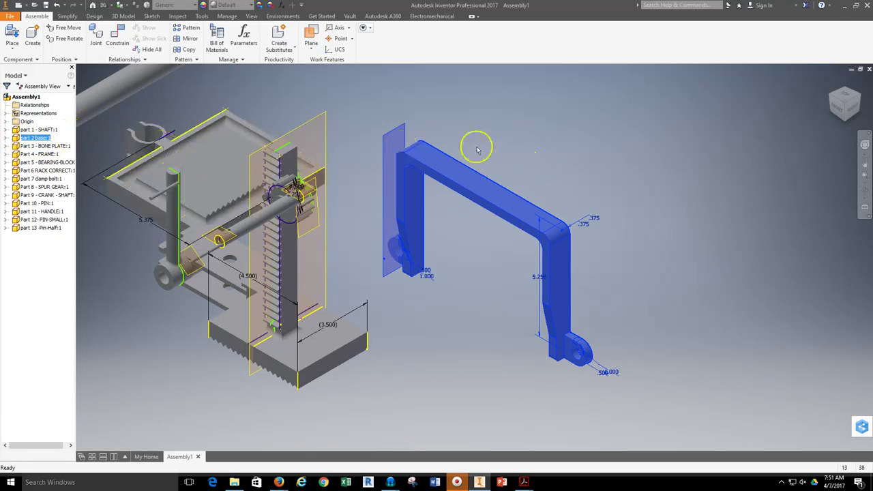
pyautogui.click(532, 152)
# Make the assembly's XZ origin plane visible.
pyautogui.click(6, 122)
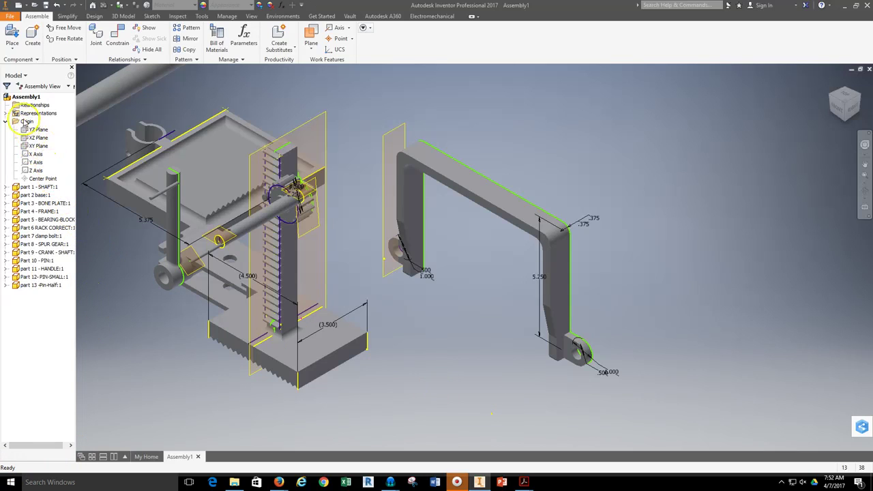
pyautogui.click(6, 122)
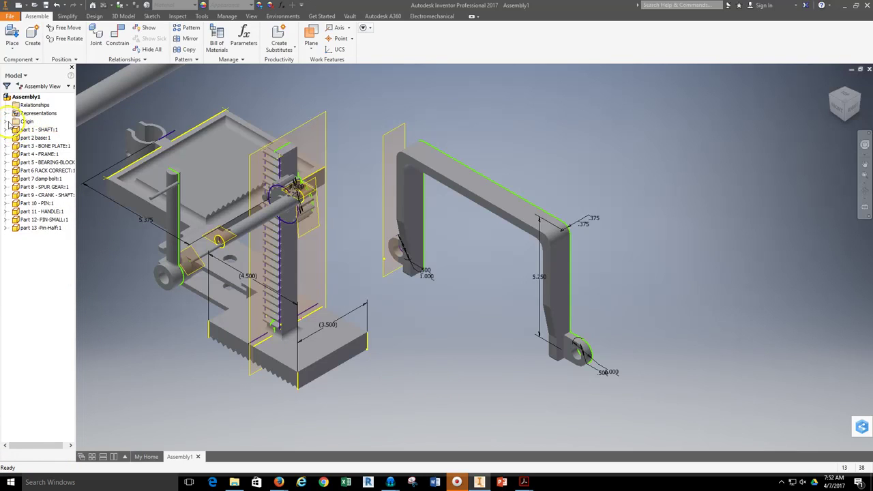
pyautogui.click(7, 122)
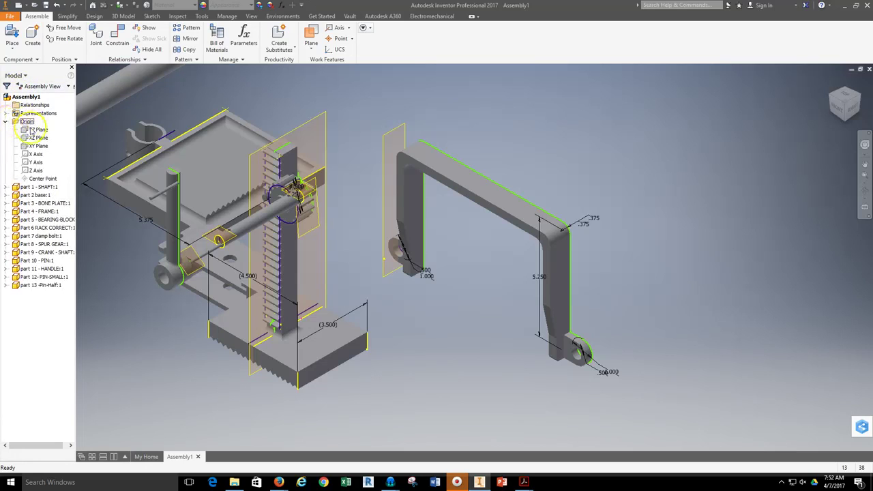
pyautogui.scroll(4, 250, 181)
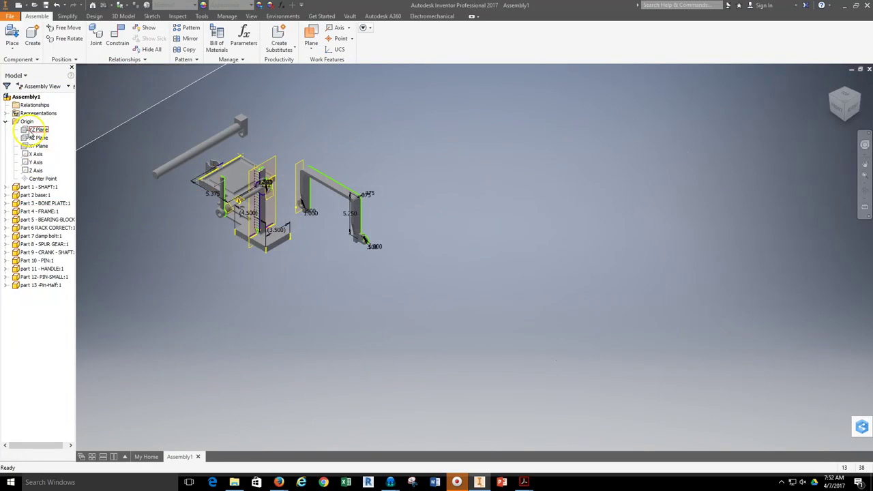
pyautogui.scroll(4, 239, 211)
pyautogui.moveTo(266, 226); pyautogui.dragTo(402, 294, button='middle')
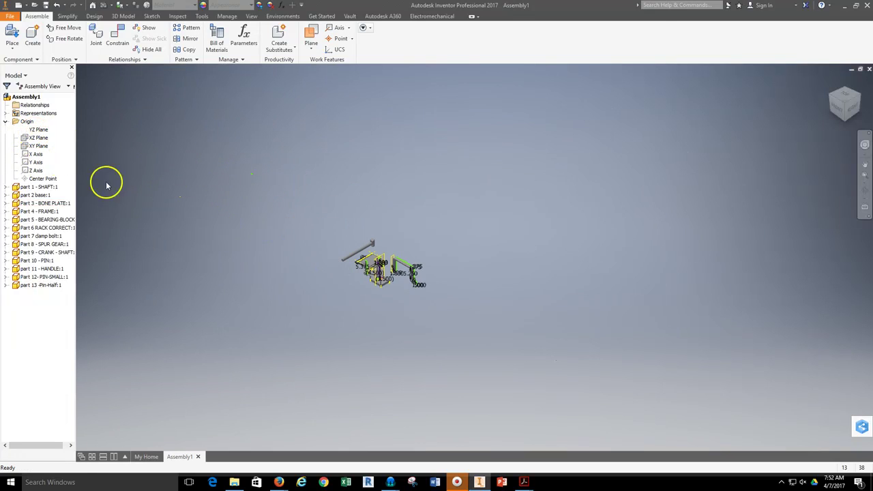
pyautogui.rightClick(34, 138)
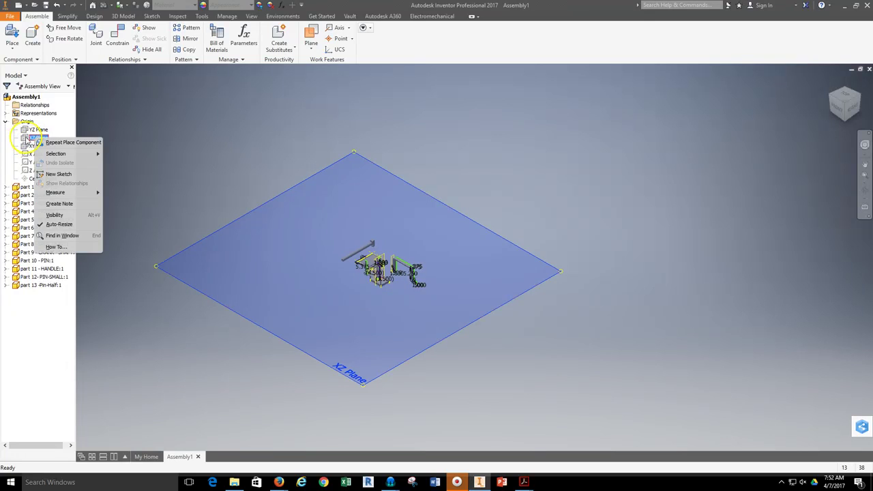
pyautogui.click(58, 216)
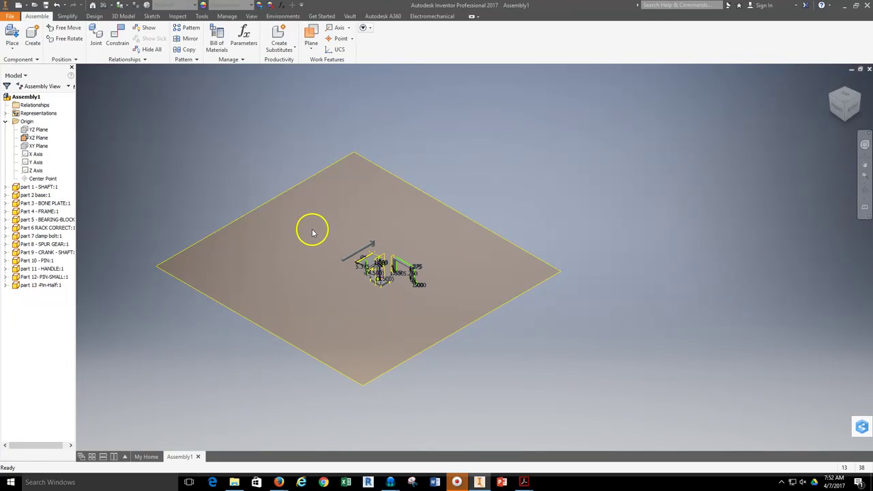
# Make the assembly's XY origin plane visible.
pyautogui.click(34, 146)
pyautogui.rightClick(34, 146)
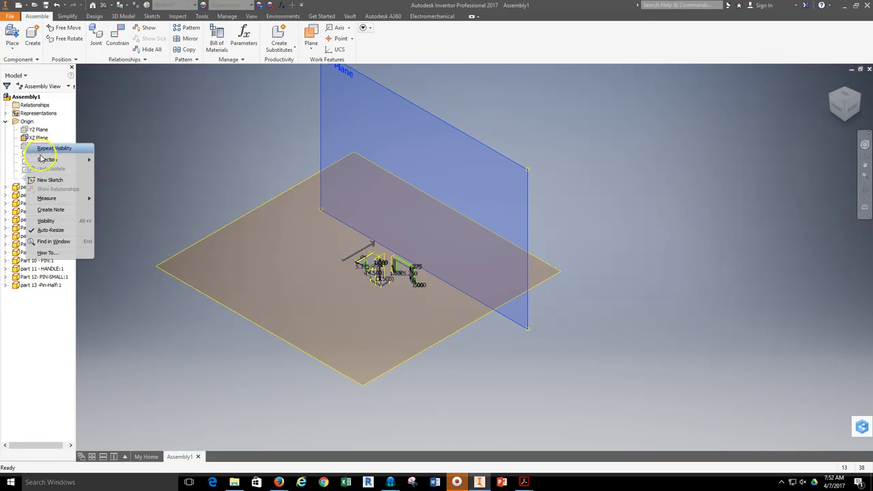
pyautogui.click(56, 225)
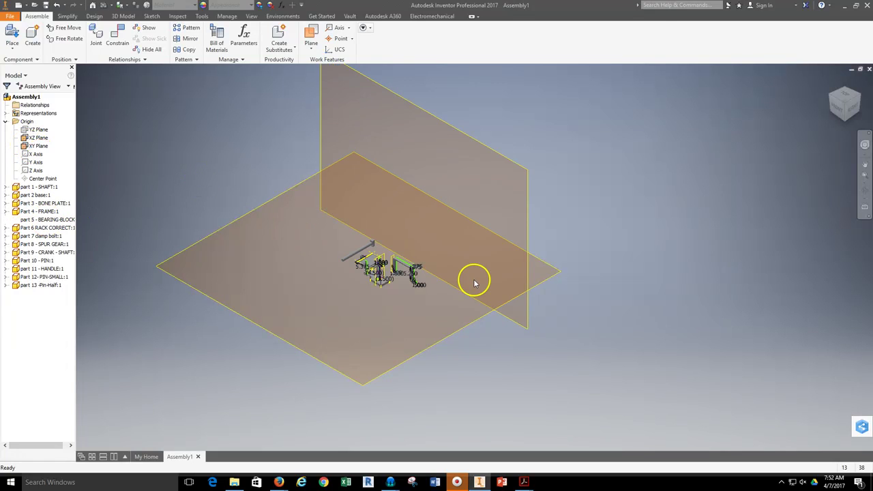
# Move the part 2 base farther from the other parts, toward the front of the XZ plane.
pyautogui.scroll(-3, 423, 288)
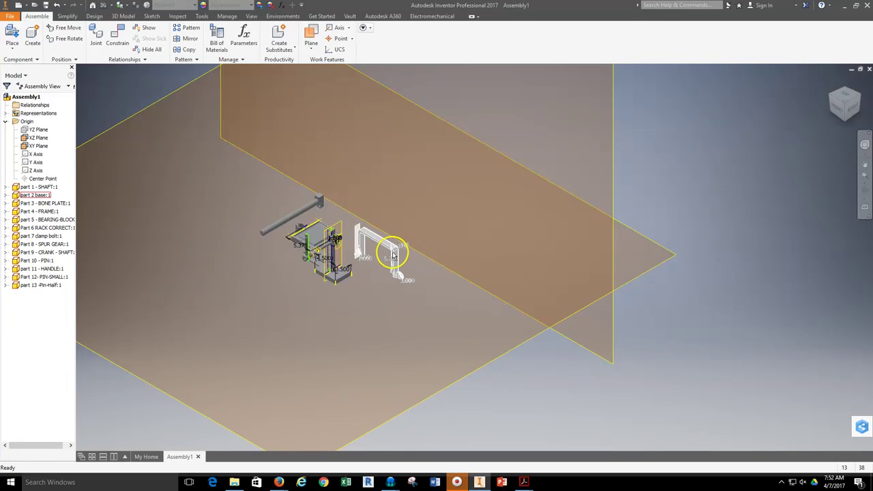
pyautogui.moveTo(393, 252); pyautogui.dragTo(409, 312)
pyautogui.scroll(-3, 410, 313)
pyautogui.scroll(5, 540, 362)
pyautogui.moveTo(527, 396); pyautogui.dragTo(534, 352, button='middle')
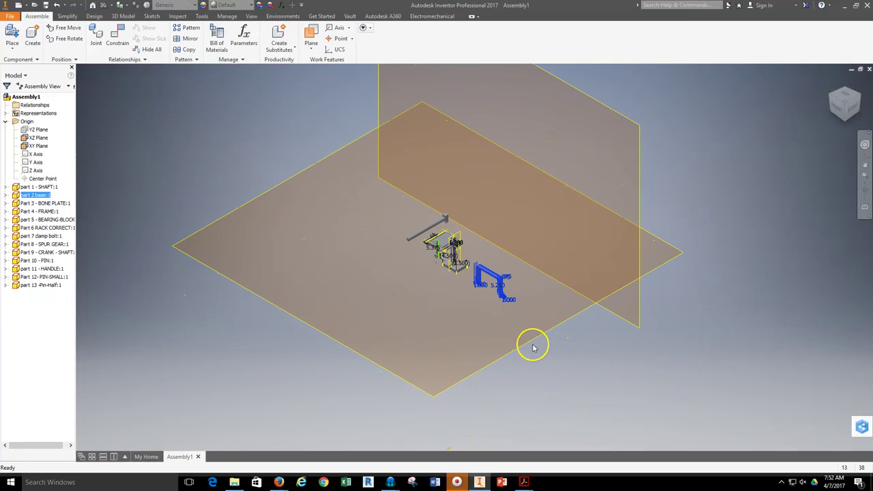
pyautogui.click(556, 363)
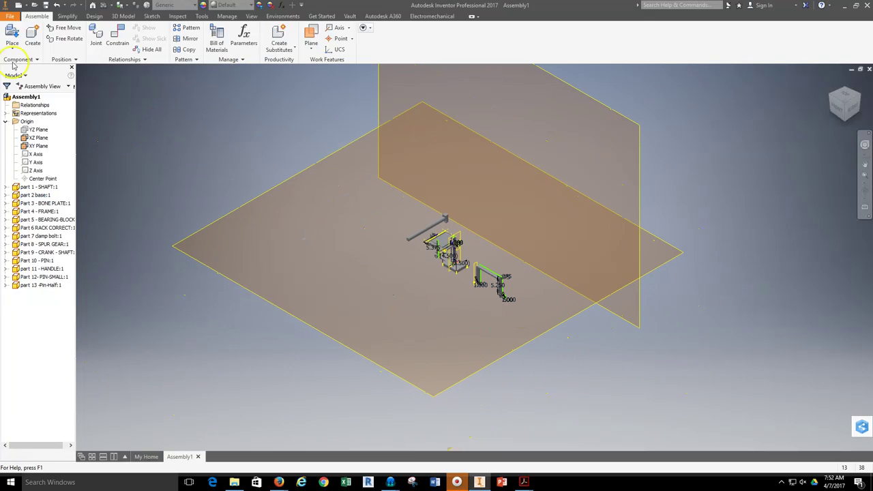
# Apply a Mate constraint with 0.000 in offset between the part 2 base's flat U-shaped face and the XZ plane.
pyautogui.click(117, 43)
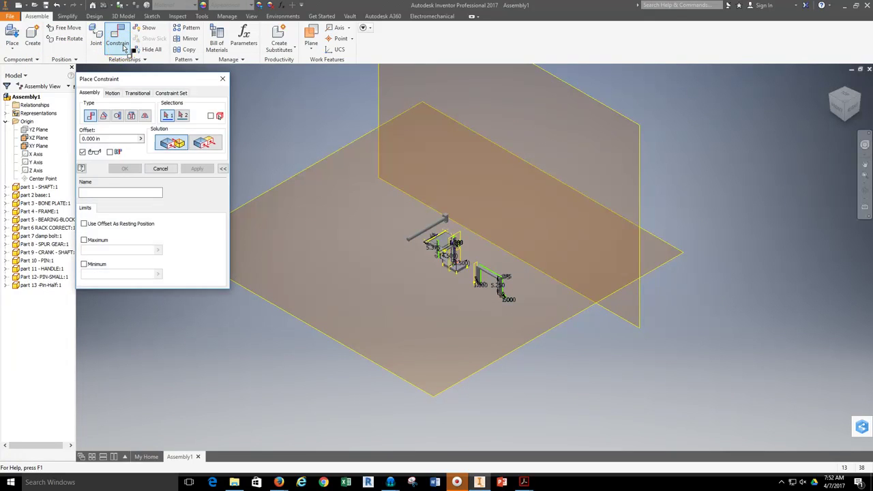
pyautogui.click(90, 116)
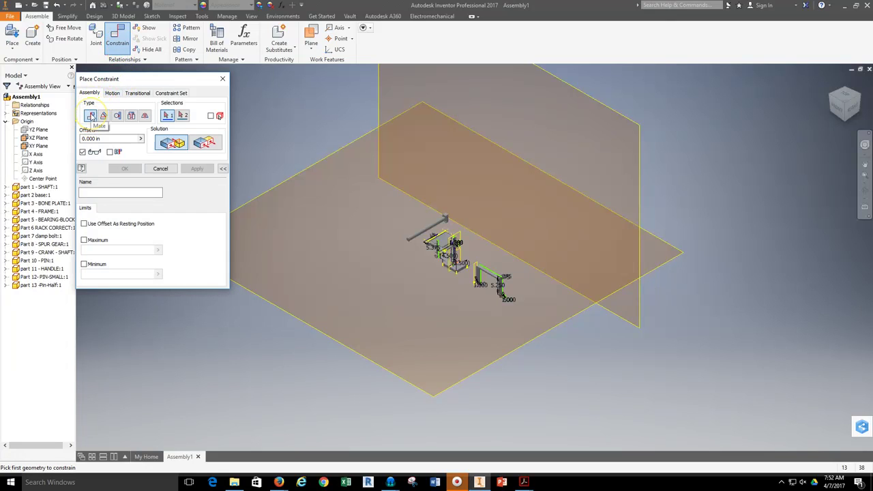
pyautogui.click(170, 143)
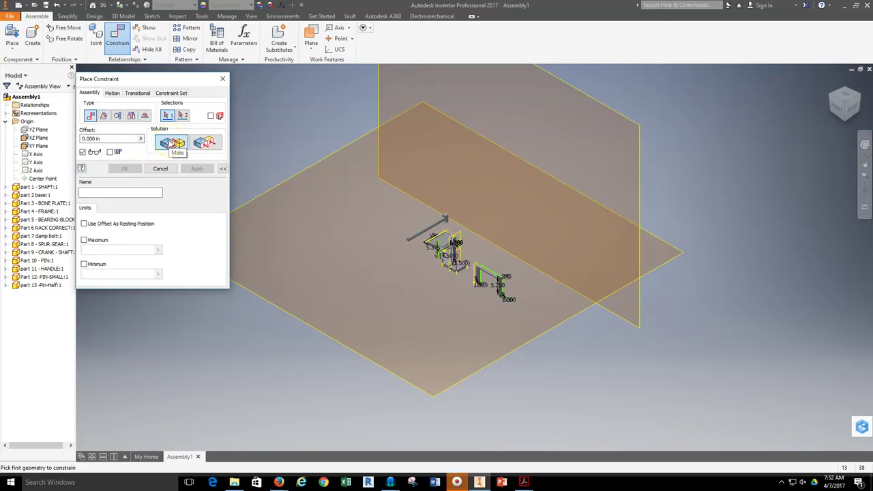
pyautogui.click(865, 191)
pyautogui.moveTo(503, 316); pyautogui.dragTo(571, 287)
pyautogui.scroll(-5, 555, 271)
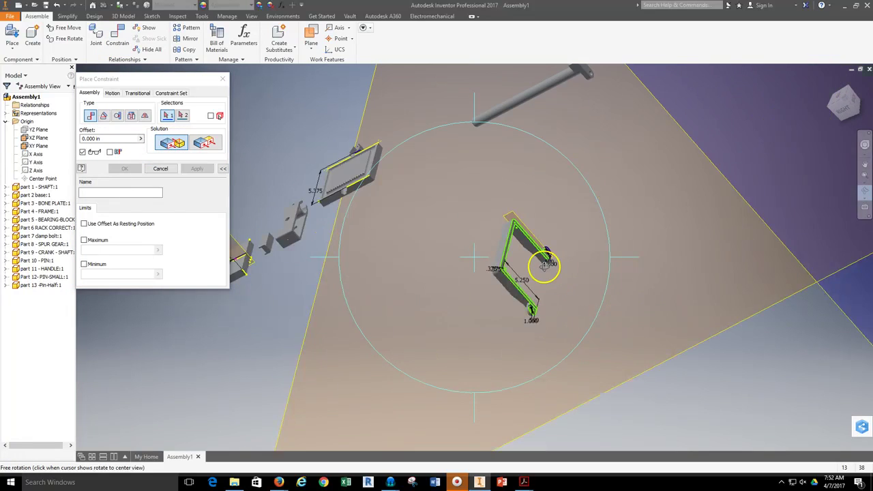
pyautogui.rightClick(537, 268)
pyautogui.click(562, 266)
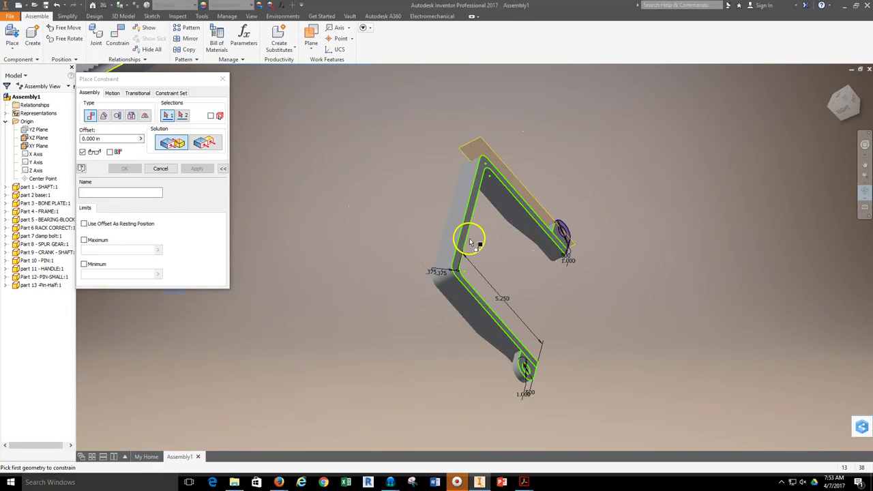
pyautogui.scroll(-3, 468, 241)
pyautogui.click(462, 240)
pyautogui.scroll(-5, 461, 242)
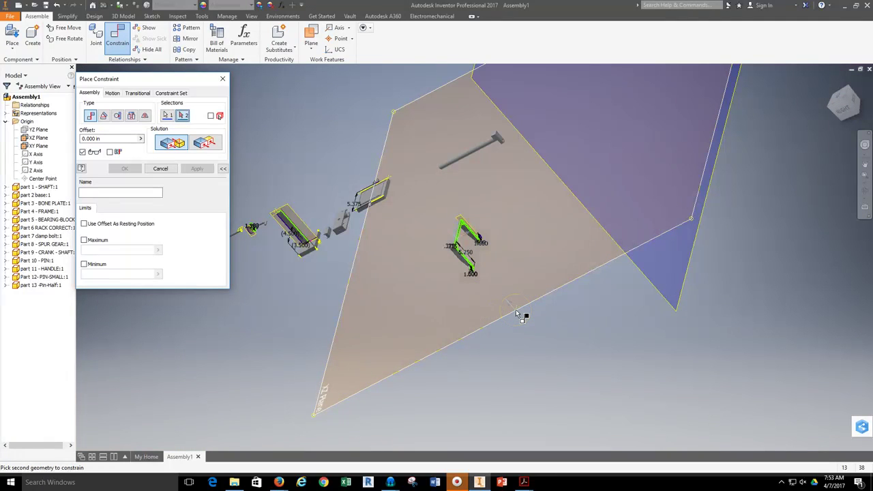
pyautogui.click(515, 309)
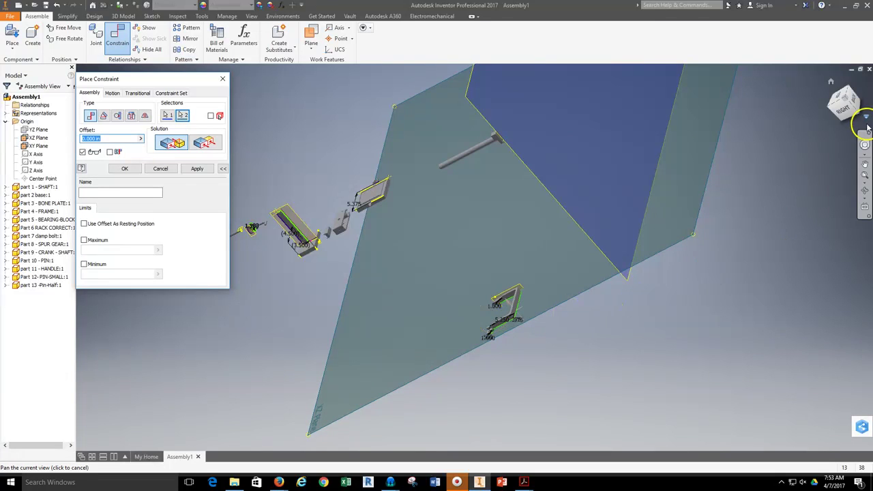
pyautogui.click(836, 106)
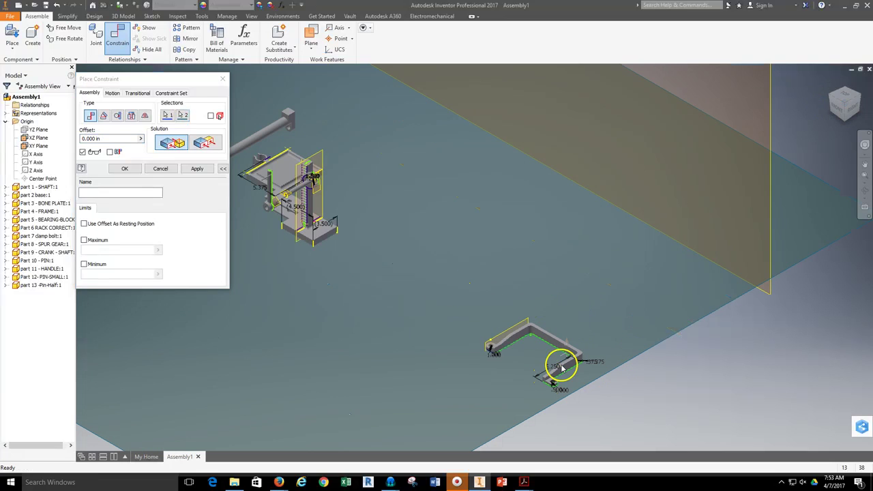
pyautogui.moveTo(583, 287); pyautogui.dragTo(510, 286, button='middle')
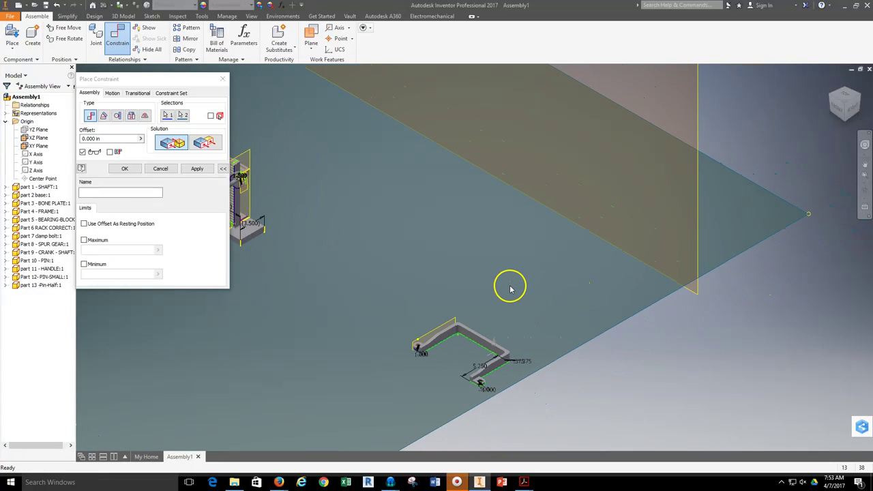
pyautogui.click(194, 169)
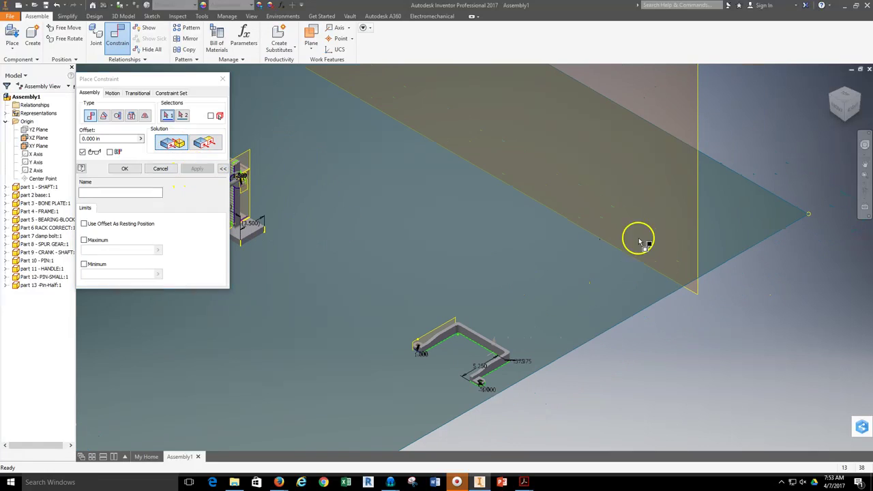
pyautogui.click(863, 191)
pyautogui.moveTo(547, 331); pyautogui.dragTo(352, 321)
pyautogui.rightClick(315, 248)
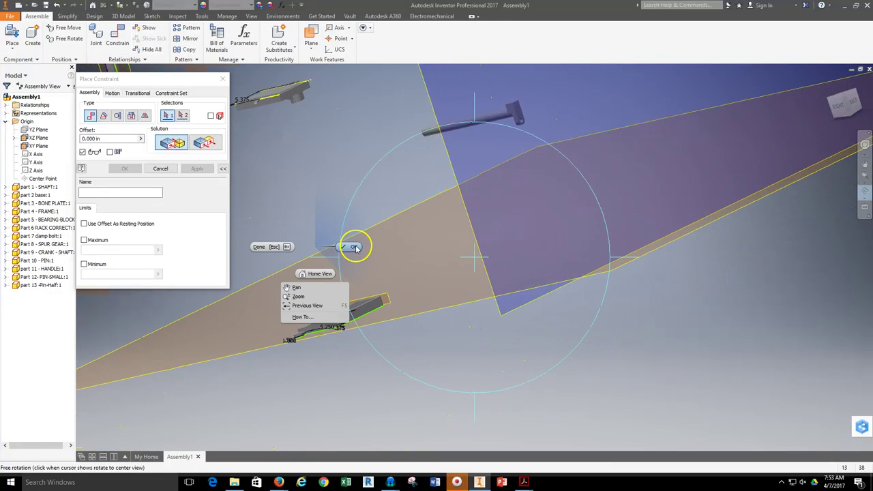
pyautogui.click(354, 248)
pyautogui.scroll(-3, 362, 302)
pyautogui.click(362, 319)
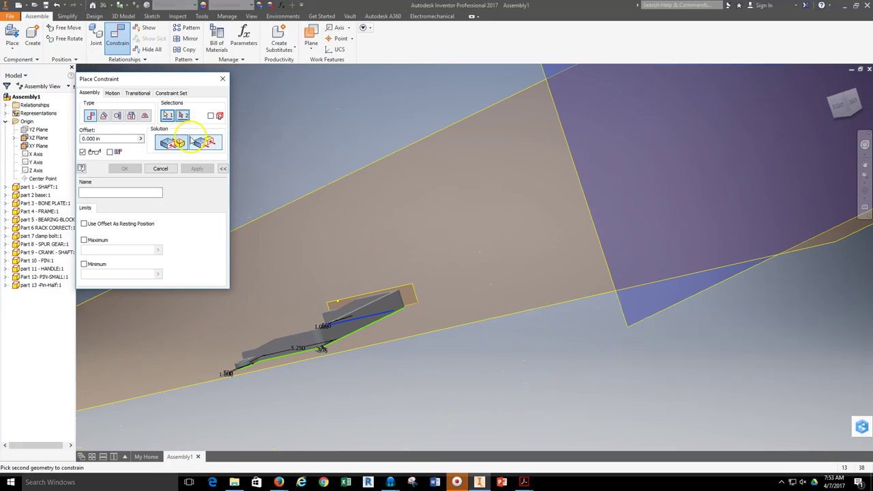
pyautogui.scroll(5, 406, 314)
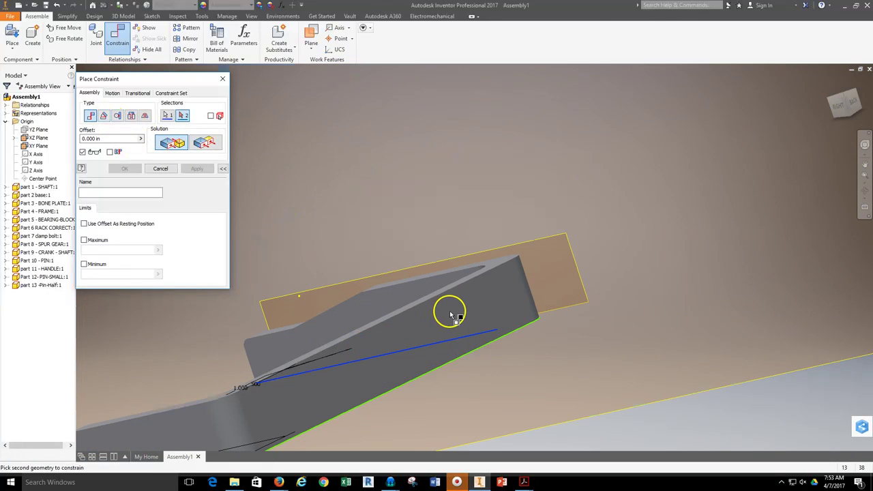
pyautogui.scroll(-5, 448, 312)
pyautogui.click(160, 168)
# Apply a Mate constraint with 0.000 in offset between the outer back face of the part 2 base's crossbar and the XY plane.
pyautogui.click(117, 39)
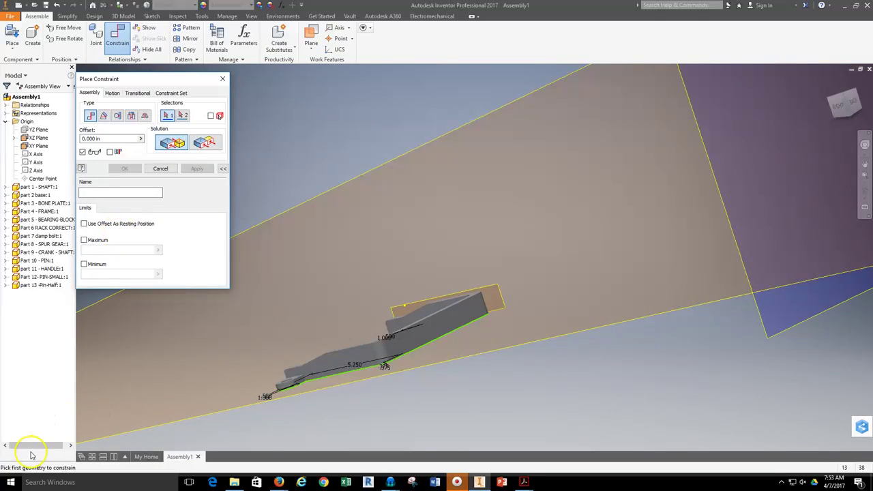
pyautogui.scroll(3, 421, 328)
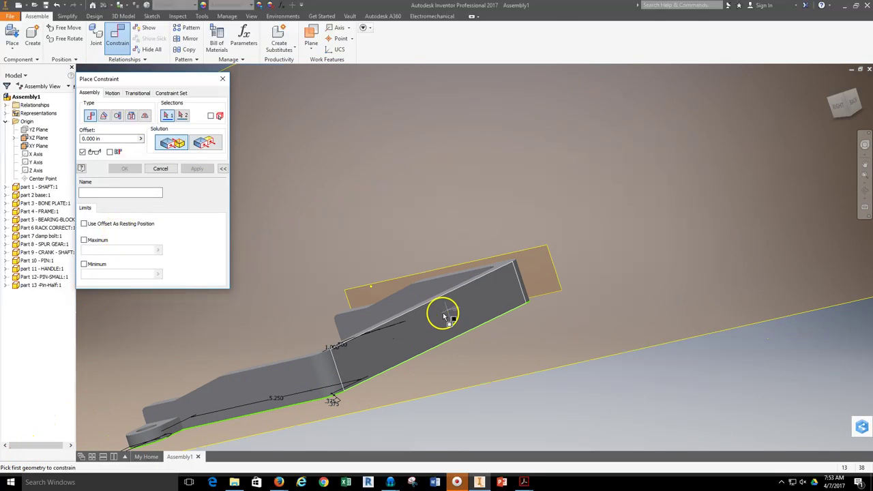
pyautogui.click(423, 341)
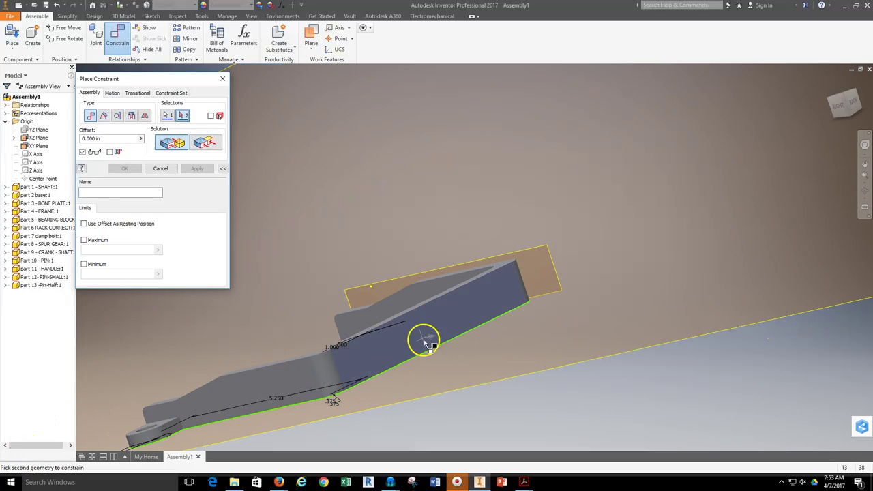
pyautogui.scroll(-4, 425, 341)
pyautogui.click(864, 190)
pyautogui.moveTo(562, 287); pyautogui.dragTo(592, 287)
pyautogui.rightClick(709, 196)
pyautogui.click(742, 194)
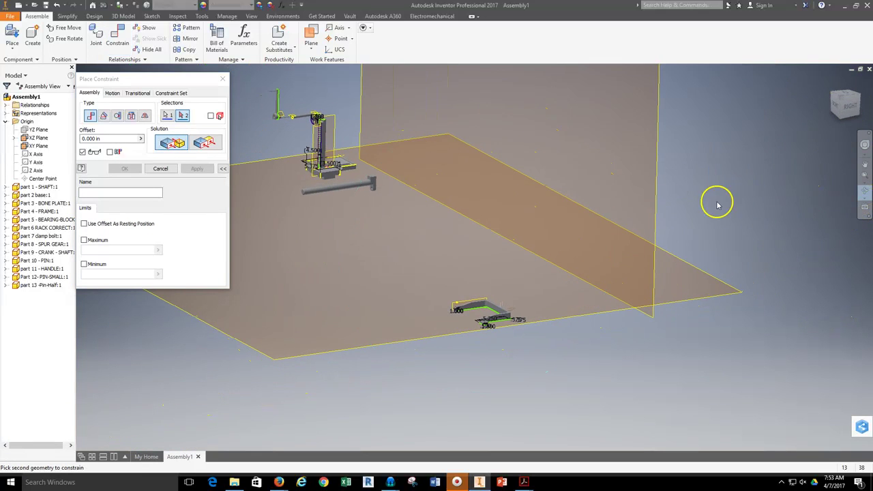
pyautogui.scroll(-3, 622, 248)
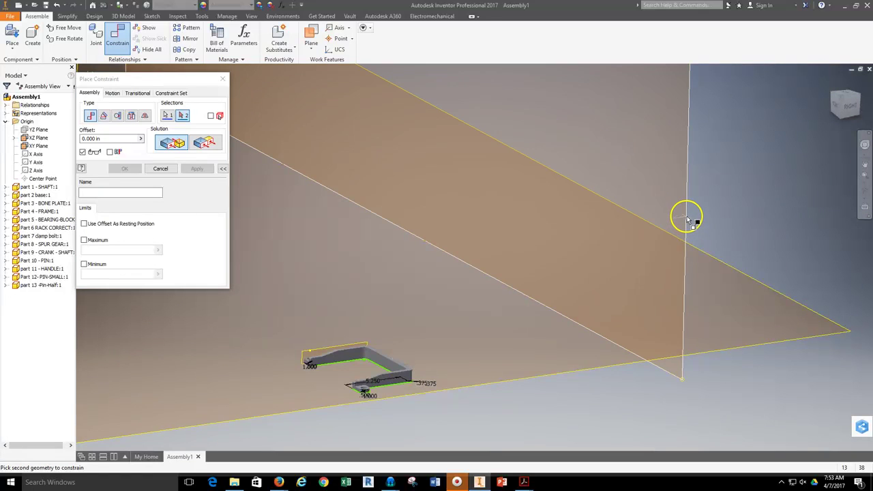
pyautogui.click(687, 220)
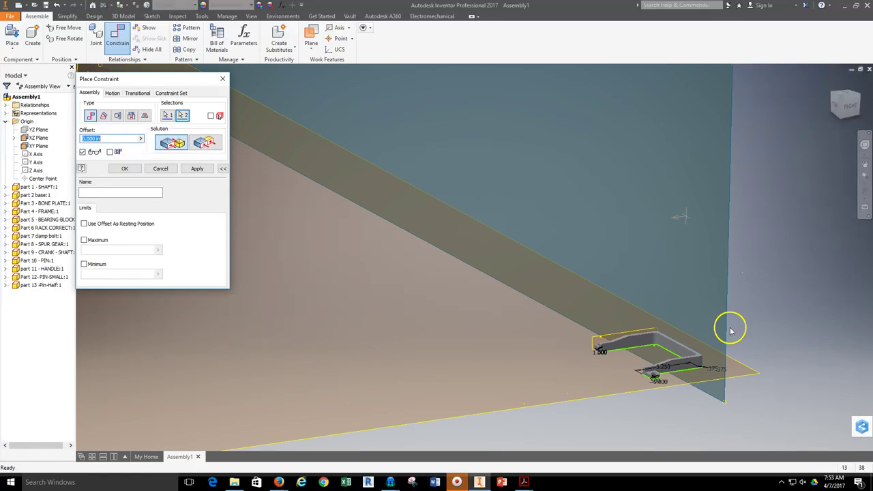
pyautogui.click(197, 170)
pyautogui.click(161, 170)
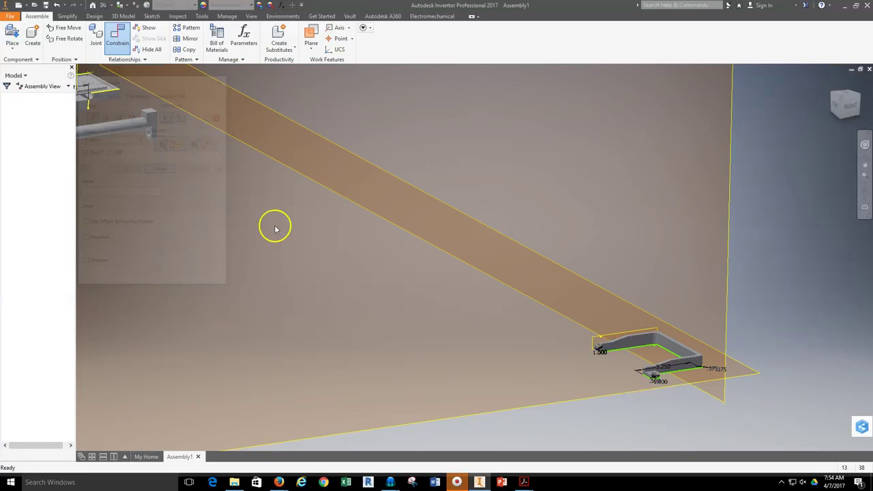
# Slide the part 2 base along the two origin planes until it sits near the other parts.
pyautogui.scroll(-5, 589, 307)
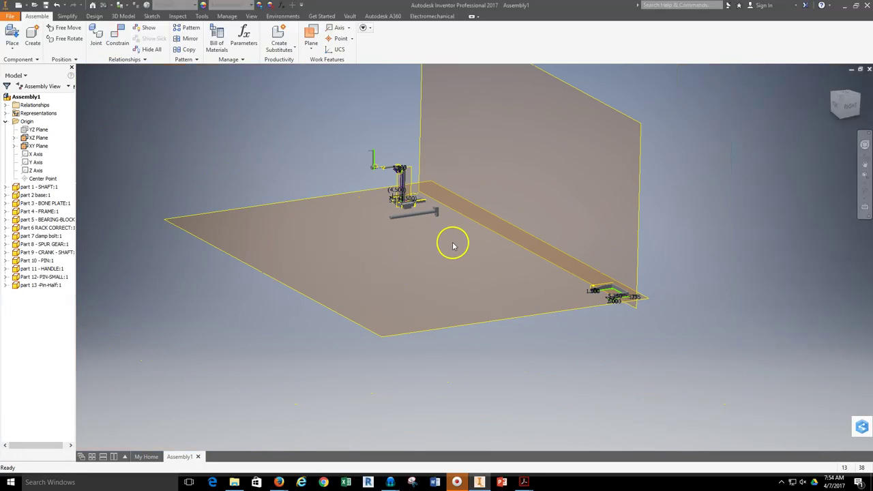
pyautogui.moveTo(469, 169); pyautogui.dragTo(477, 196, button='middle')
pyautogui.moveTo(612, 317); pyautogui.dragTo(468, 241)
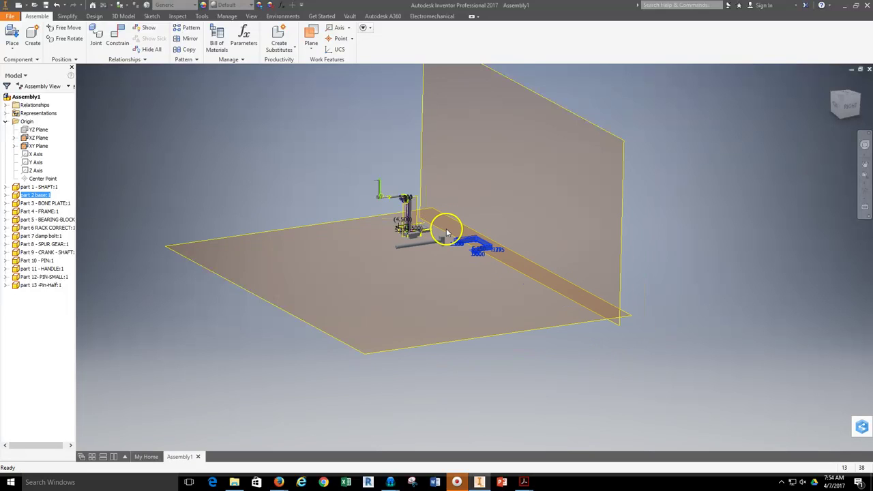
pyautogui.scroll(3, 450, 239)
pyautogui.scroll(-2, 470, 280)
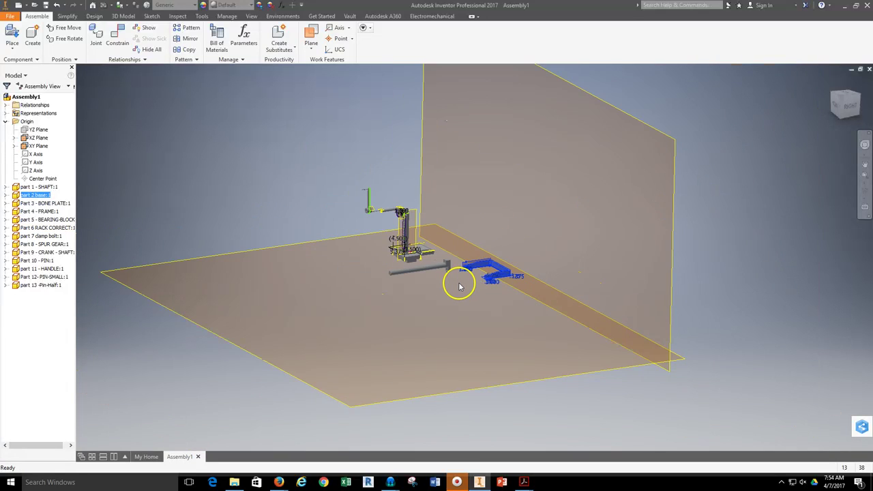
pyautogui.moveTo(459, 286); pyautogui.dragTo(460, 318, button='middle')
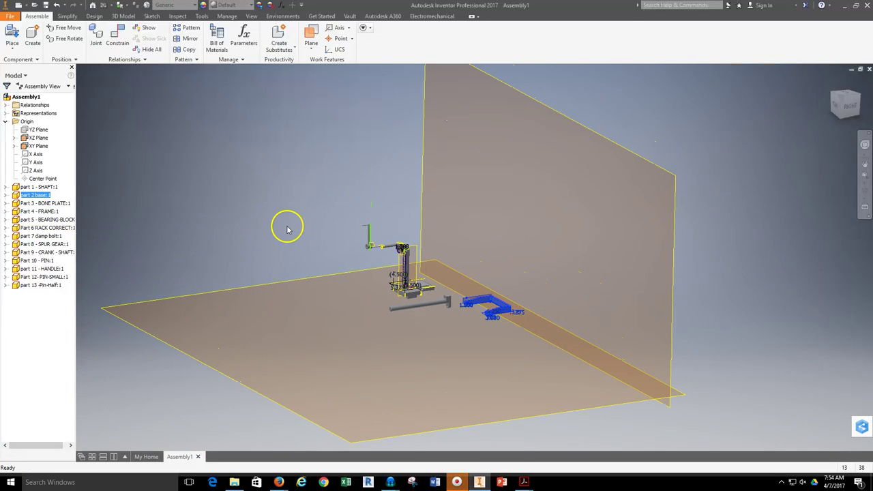
# Hide the assembly's XY and XZ origin planes.
pyautogui.click(31, 146)
pyautogui.rightClick(31, 146)
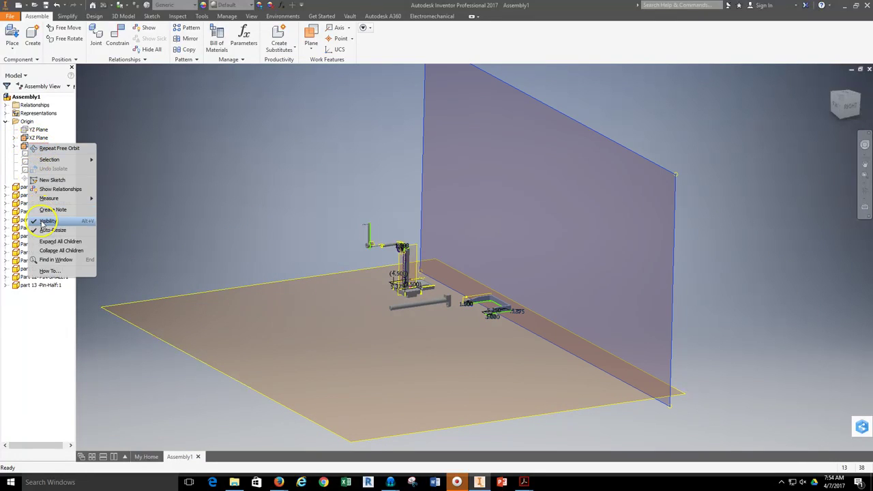
pyautogui.click(88, 220)
pyautogui.click(35, 138)
pyautogui.rightClick(35, 138)
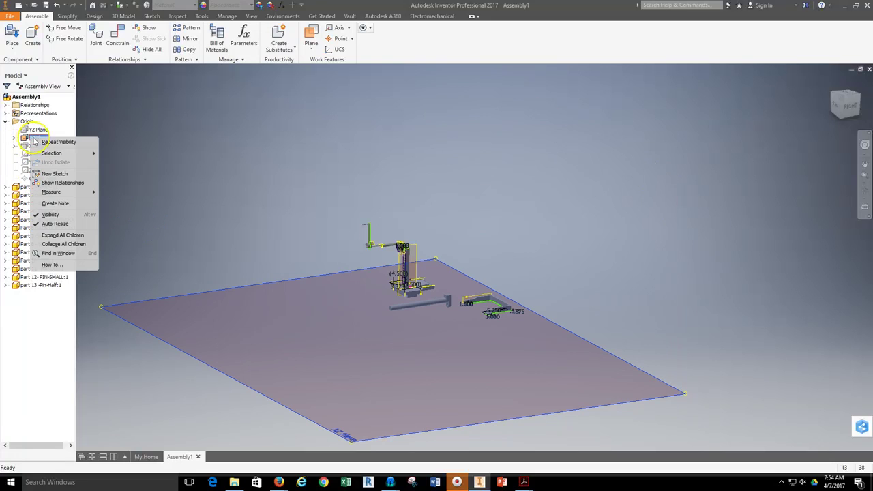
pyautogui.click(54, 216)
pyautogui.scroll(-2, 519, 277)
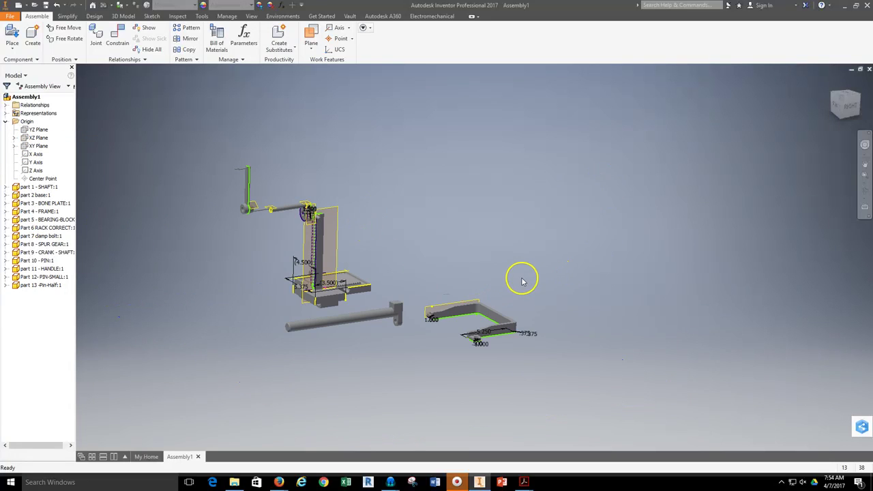
# Nudge the part 2 base slightly closer to the shaft and ground it.
pyautogui.moveTo(488, 322); pyautogui.dragTo(475, 298)
pyautogui.moveTo(519, 281); pyautogui.dragTo(490, 277, button='middle')
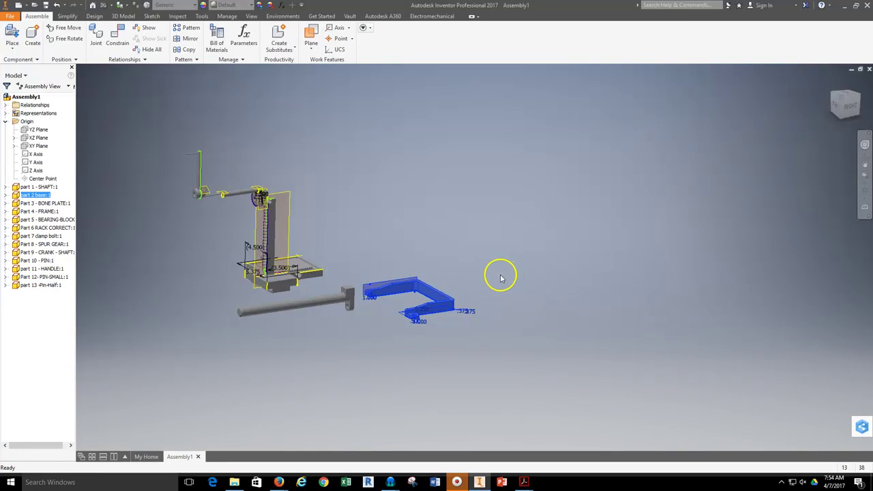
pyautogui.rightClick(442, 309)
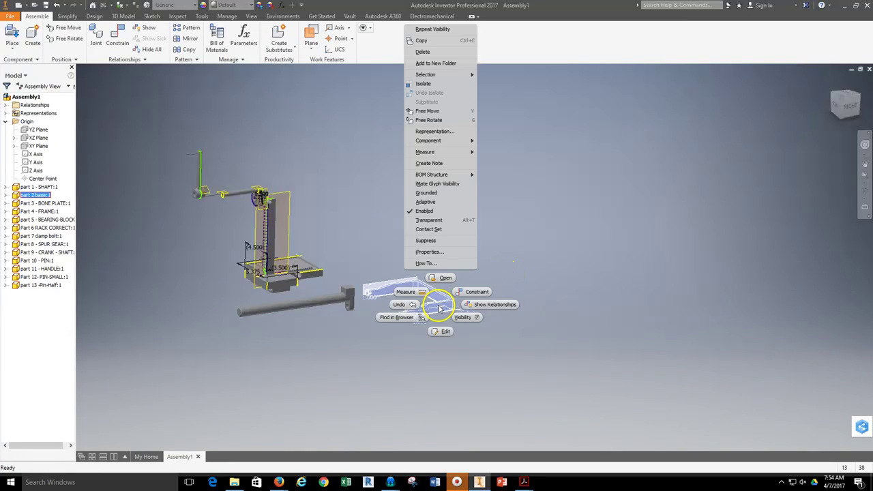
pyautogui.click(428, 197)
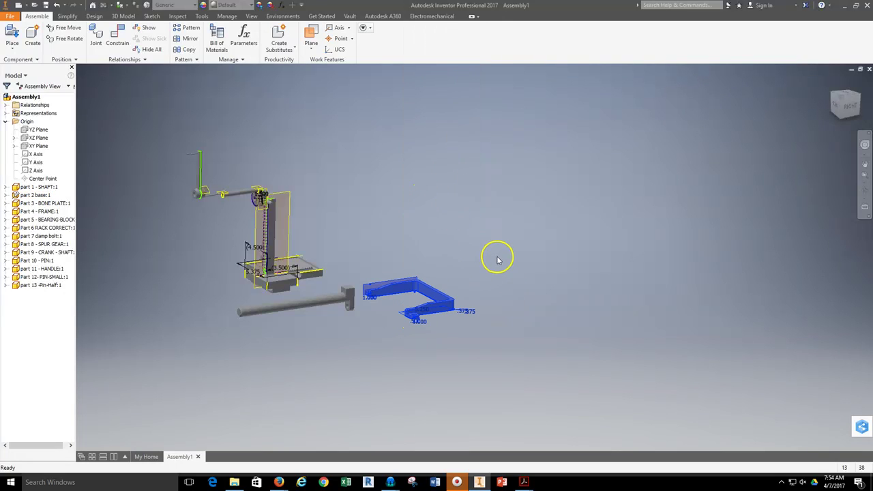
pyautogui.click(460, 301)
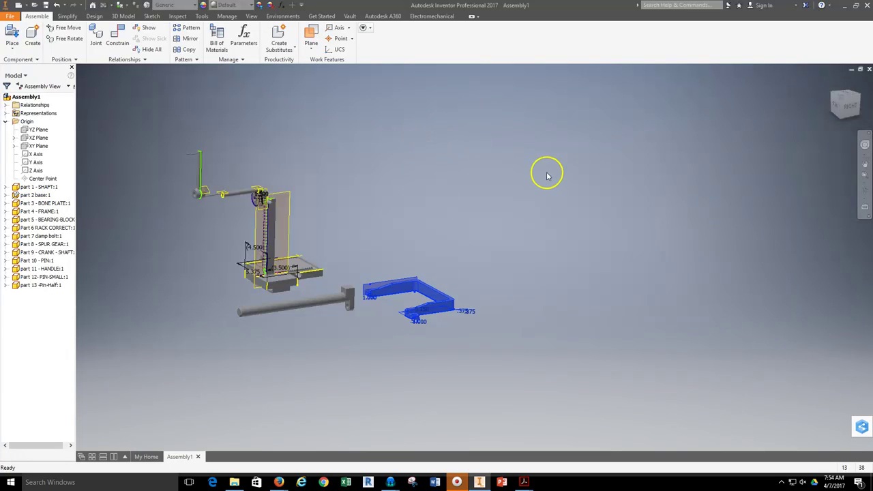
pyautogui.click(501, 209)
pyautogui.rightClick(503, 217)
pyautogui.click(499, 209)
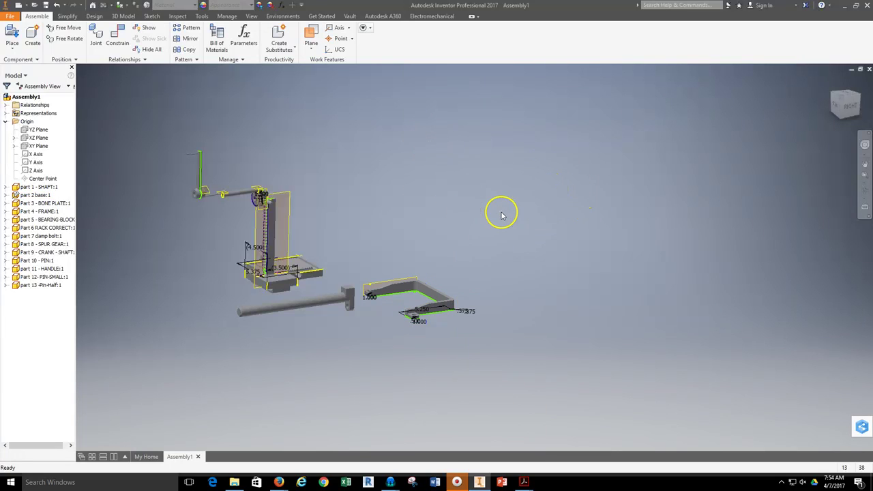
# Move the part 1 shaft above the base and mate its block's end face opposite the lug hole to the base's outer back face, 0.000 in offset.
pyautogui.moveTo(318, 298); pyautogui.dragTo(469, 227)
pyautogui.click(463, 222)
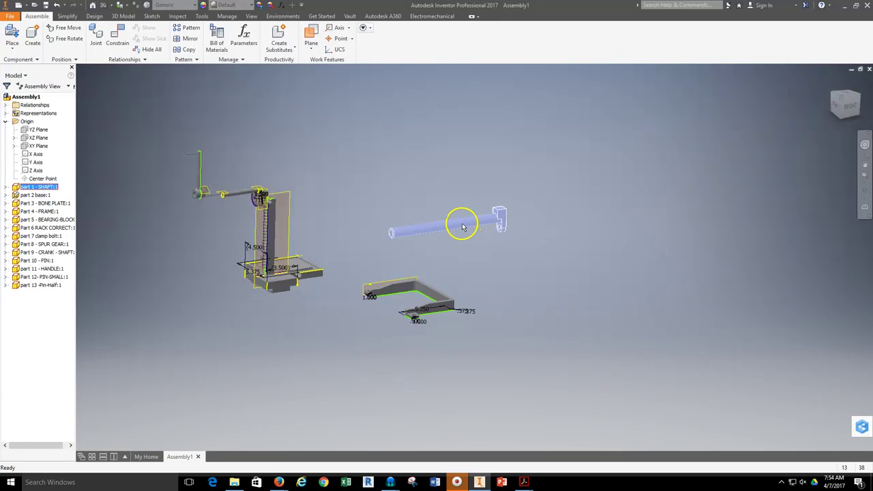
pyautogui.click(118, 34)
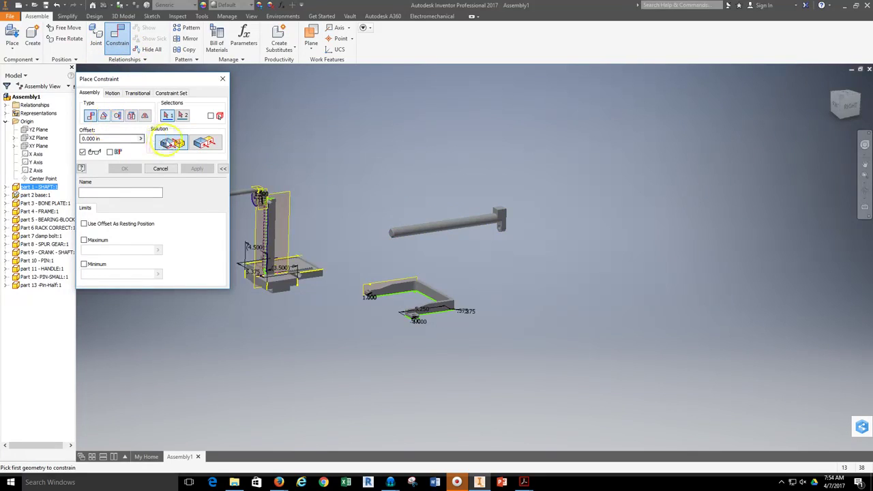
pyautogui.scroll(-5, 525, 200)
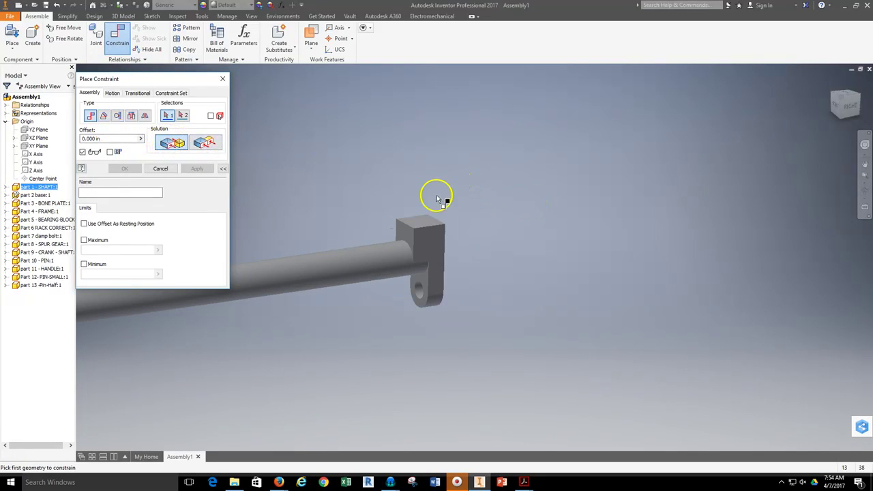
pyautogui.click(418, 224)
pyautogui.scroll(5, 423, 225)
pyautogui.click(864, 191)
pyautogui.moveTo(441, 331); pyautogui.dragTo(472, 341)
pyautogui.scroll(-4, 493, 340)
pyautogui.rightClick(520, 285)
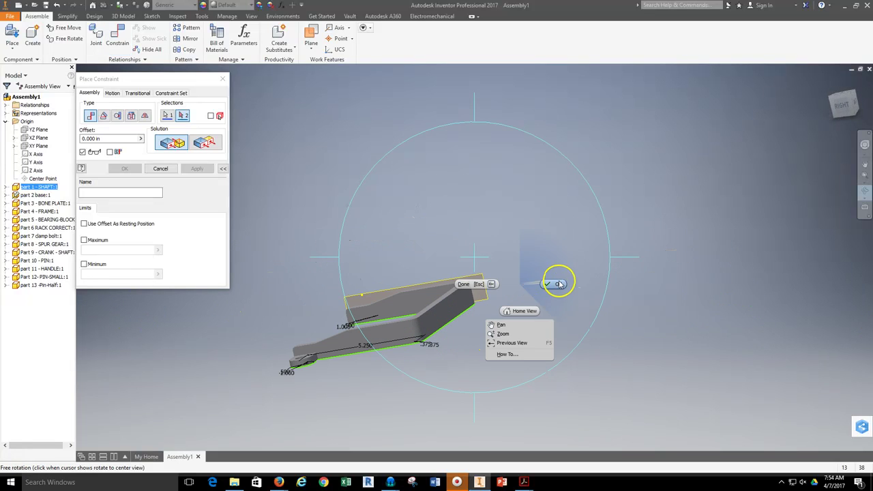
pyautogui.click(558, 281)
pyautogui.scroll(-2, 445, 311)
pyautogui.click(444, 314)
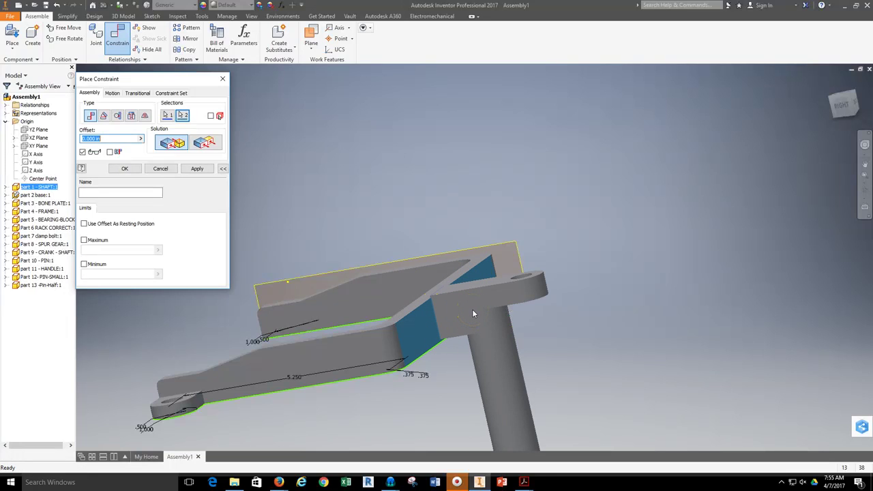
pyautogui.click(194, 169)
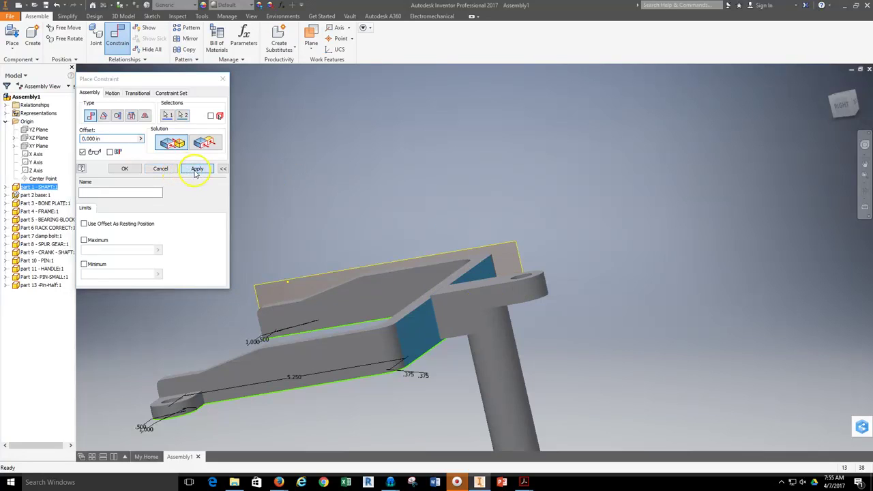
# Apply a Flush constraint with 0.000 in offset between the shaft block's flat face opposite the rod and the part 2 base's U-shaped underside.
pyautogui.scroll(-2, 487, 269)
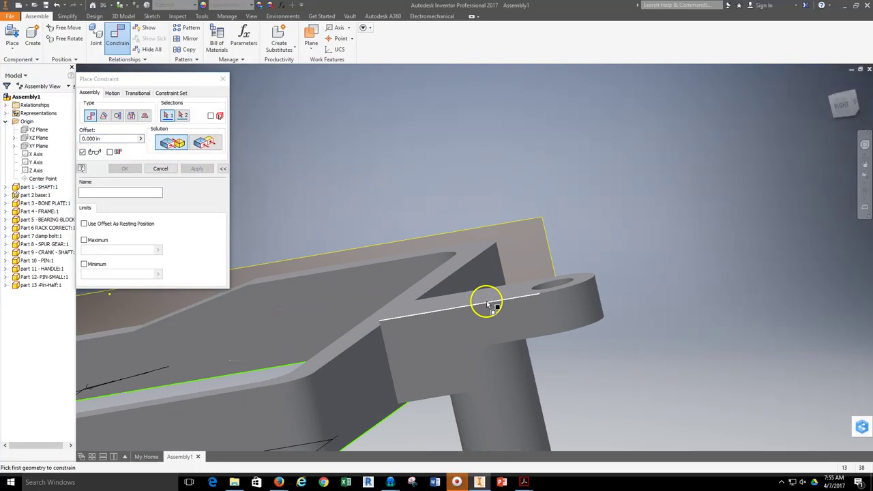
pyautogui.click(483, 298)
pyautogui.scroll(5, 546, 232)
pyautogui.click(865, 192)
pyautogui.moveTo(455, 330); pyautogui.dragTo(430, 312)
pyautogui.moveTo(455, 339); pyautogui.dragTo(369, 247, button='middle')
pyautogui.scroll(-5, 409, 266)
pyautogui.scroll(-6, 413, 263)
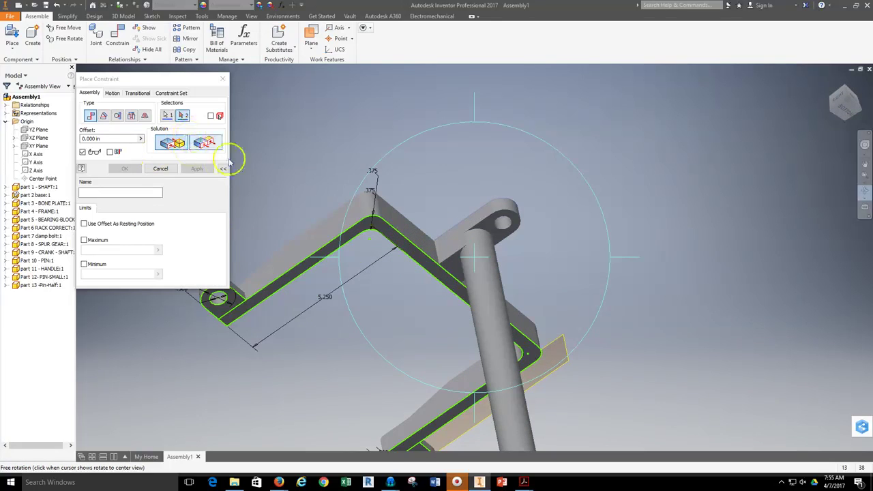
pyautogui.click(208, 143)
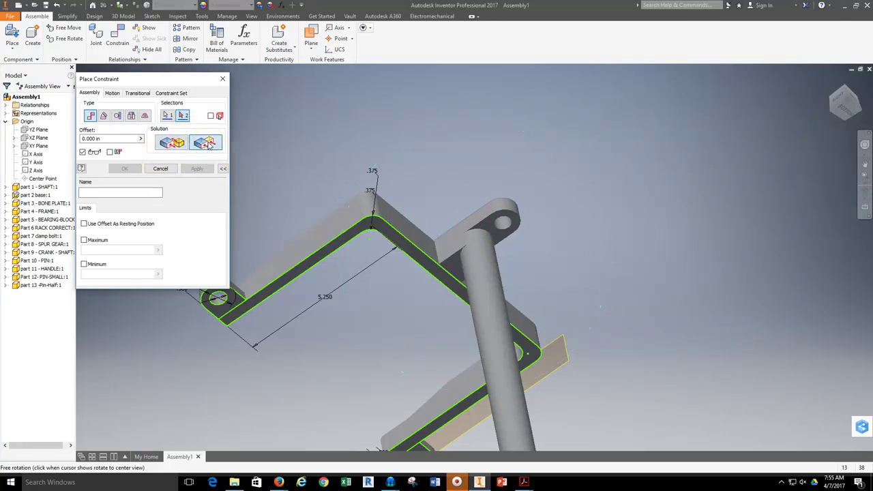
pyautogui.click(420, 261)
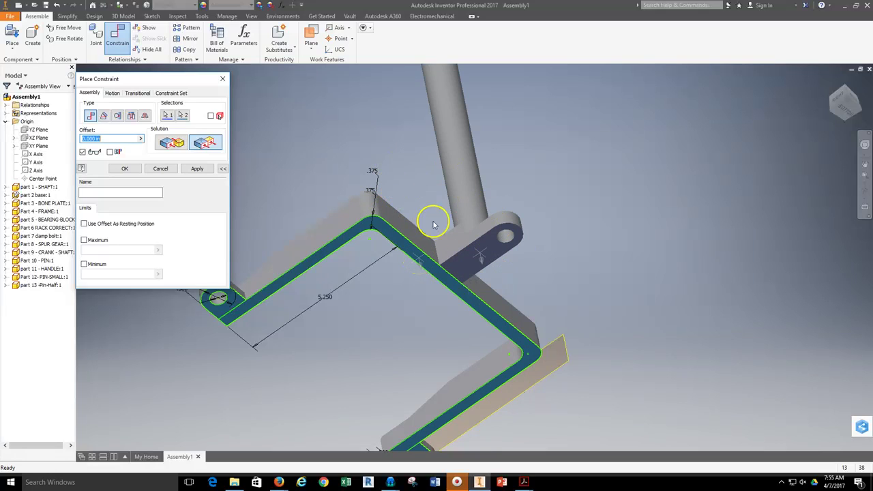
pyautogui.click(197, 168)
# Finish placing constraints and slide the part 1 shaft along the base's outer back face to test its remaining movement.
pyautogui.scroll(-3, 382, 180)
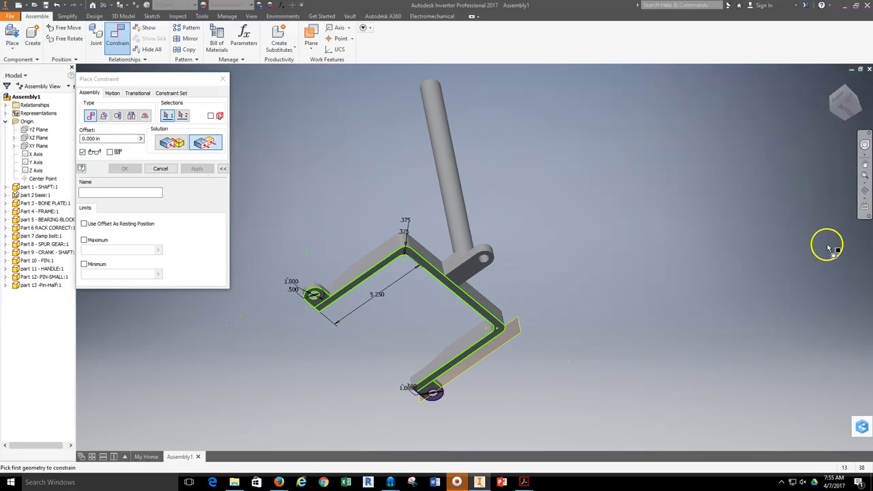
pyautogui.click(865, 191)
pyautogui.scroll(-3, 507, 275)
pyautogui.moveTo(508, 275); pyautogui.dragTo(519, 155)
pyautogui.rightClick(519, 155)
pyautogui.click(537, 164)
pyautogui.scroll(3, 448, 289)
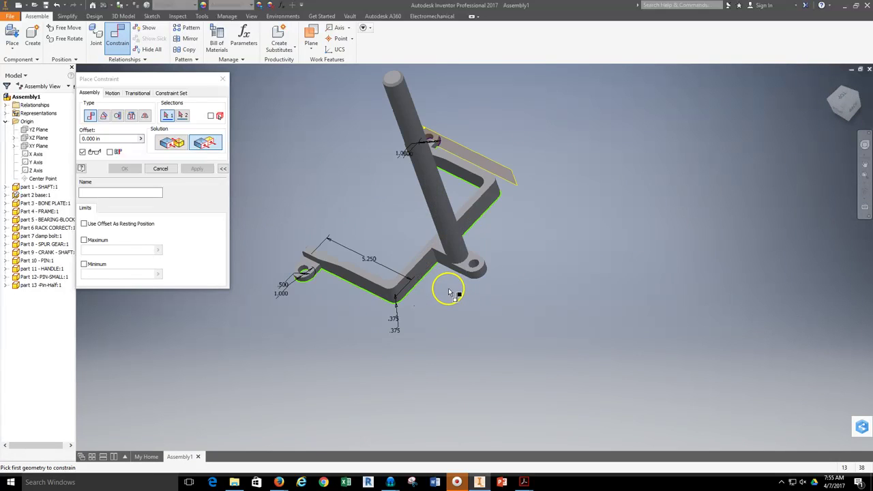
pyautogui.moveTo(449, 292); pyautogui.dragTo(414, 328, button='middle')
pyautogui.click(148, 168)
pyautogui.moveTo(430, 296); pyautogui.dragTo(508, 269)
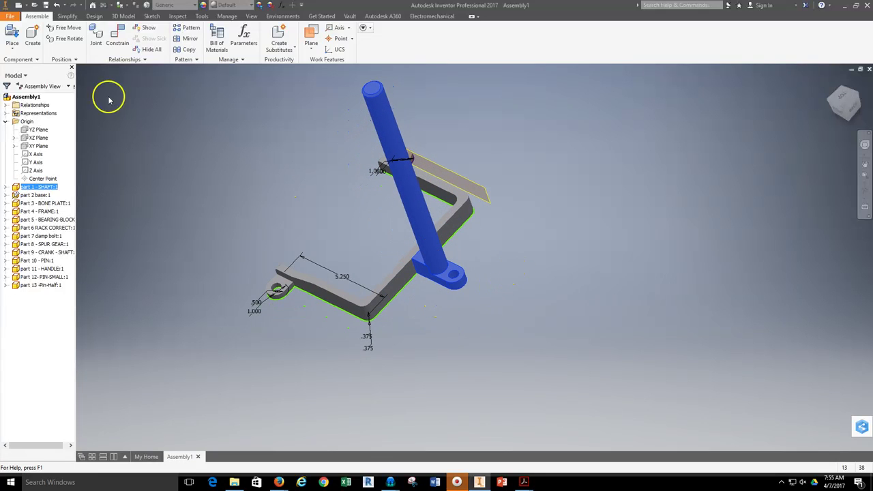
# Set up a Flush constraint with 3.25 offset between the shaft block's long side face and the outer face of the base's 5.250-dimensioned arm.
pyautogui.click(110, 45)
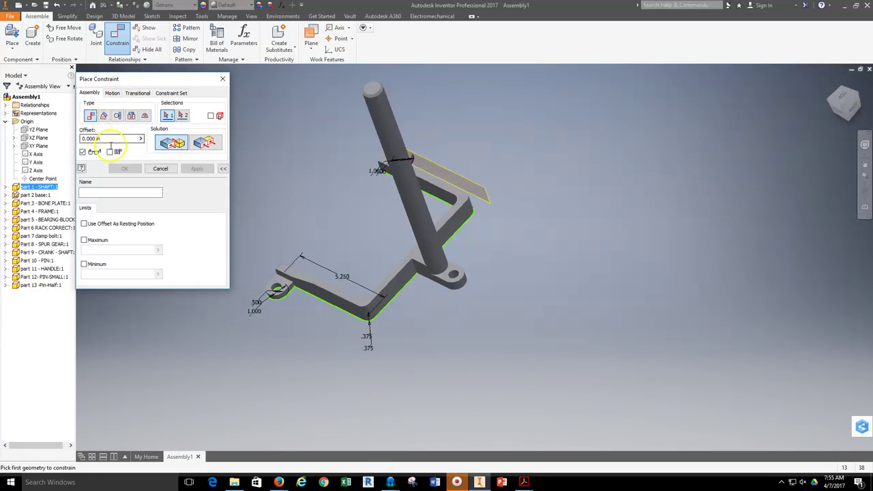
pyautogui.click(207, 143)
pyautogui.scroll(4, 322, 321)
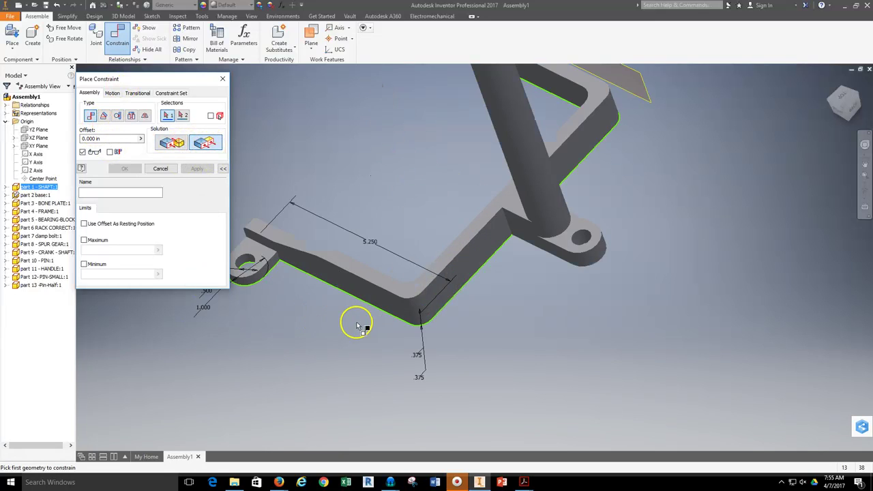
pyautogui.click(525, 231)
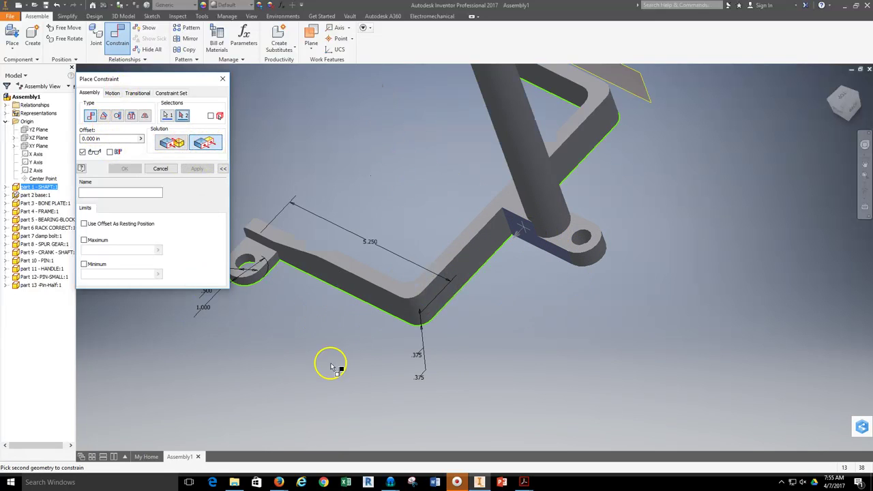
pyautogui.click(362, 291)
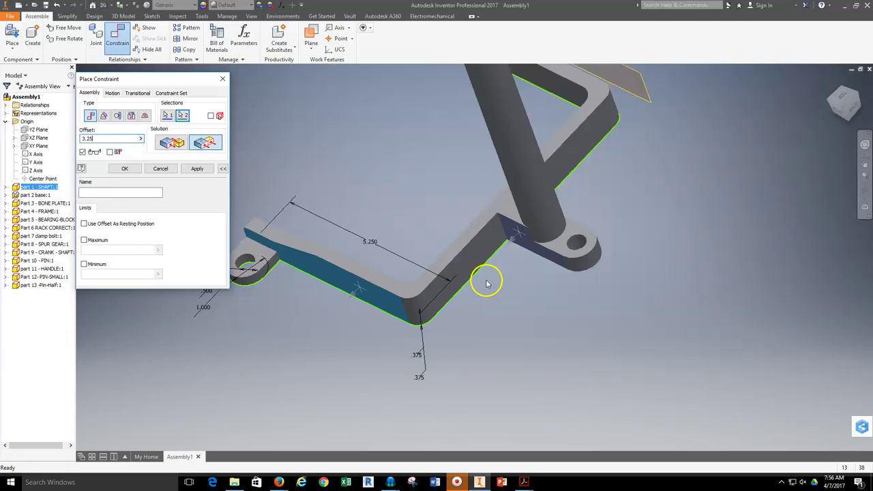
pyautogui.scroll(-3, 455, 296)
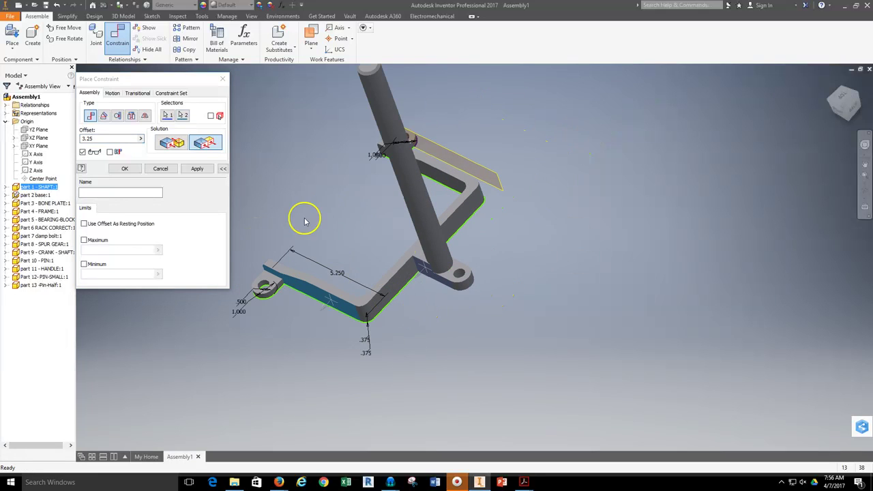
pyautogui.moveTo(348, 228); pyautogui.dragTo(400, 193, button='middle')
pyautogui.scroll(-1, 400, 193)
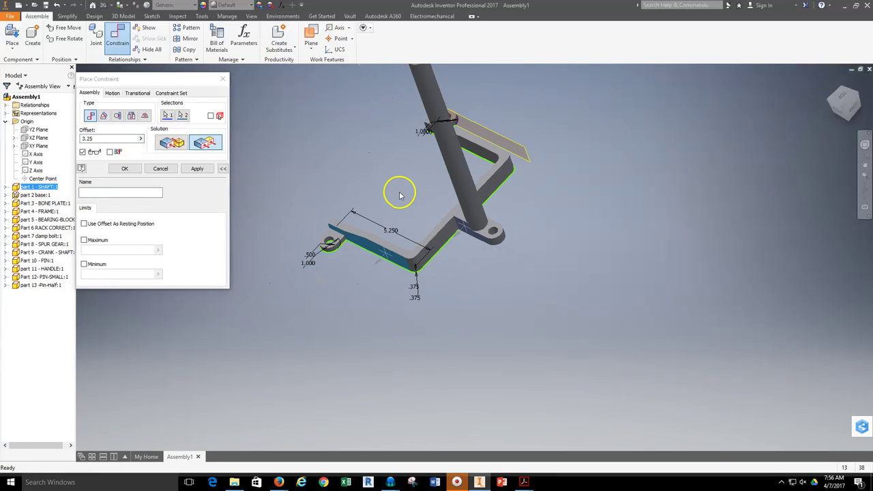
pyautogui.scroll(3, 399, 196)
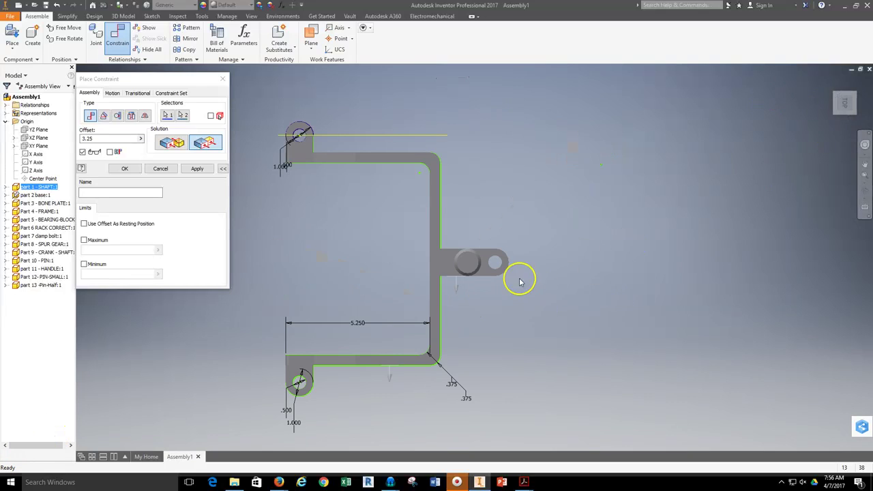
pyautogui.scroll(3, 471, 300)
pyautogui.scroll(-2, 466, 320)
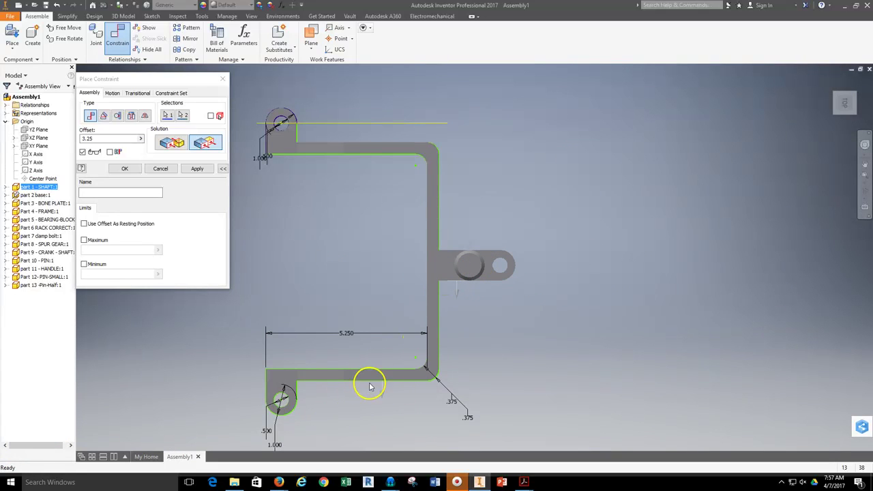
# Change the Flush constraint's offset to 3.5, apply it and finish placing constraints.
pyautogui.click(96, 140)
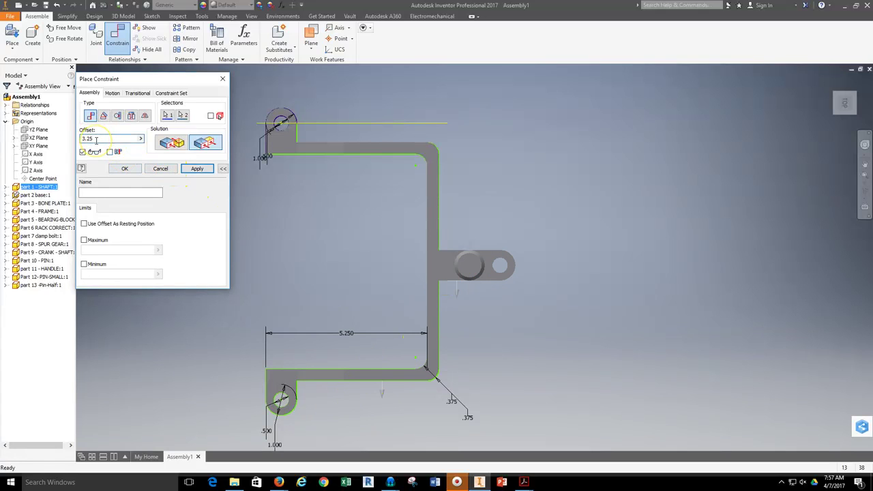
pyautogui.press('BackSpace')
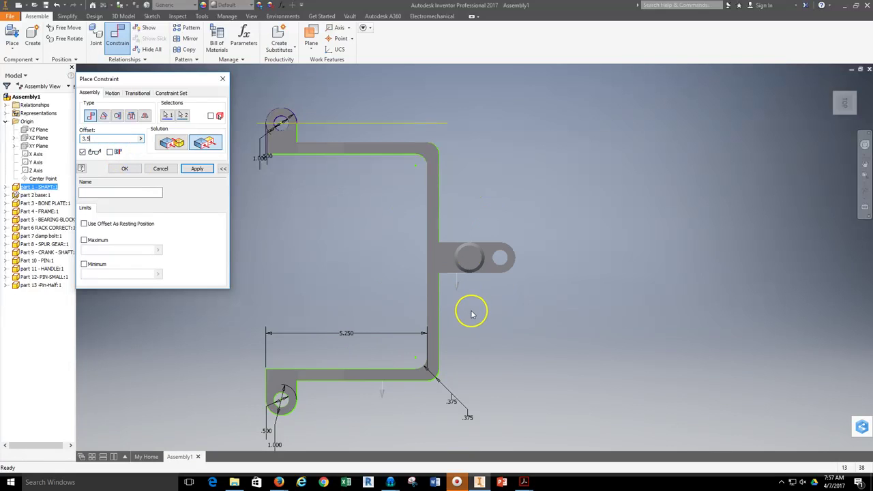
pyautogui.scroll(3, 474, 307)
pyautogui.click(196, 170)
pyautogui.click(161, 168)
# Move the part 3 bone plate away from the other loose parts to just in front of the base.
pyautogui.scroll(5, 405, 273)
pyautogui.scroll(3, 403, 279)
pyautogui.scroll(-5, 376, 304)
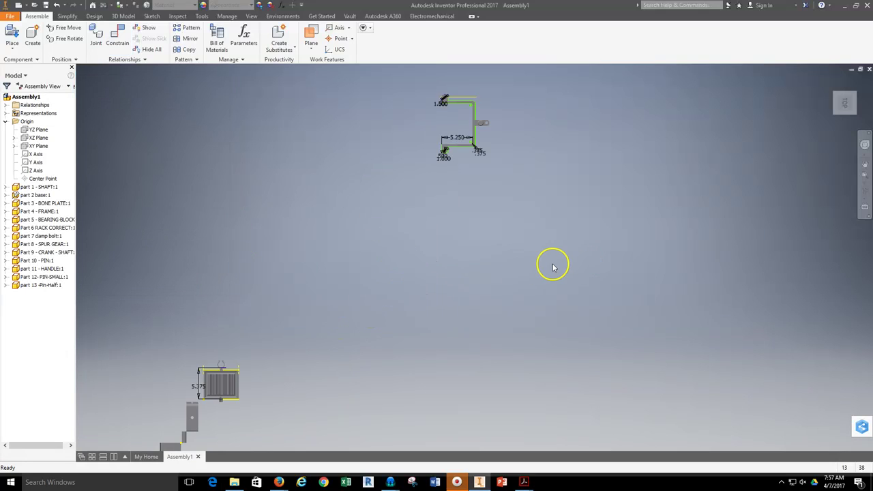
pyautogui.scroll(3, 552, 266)
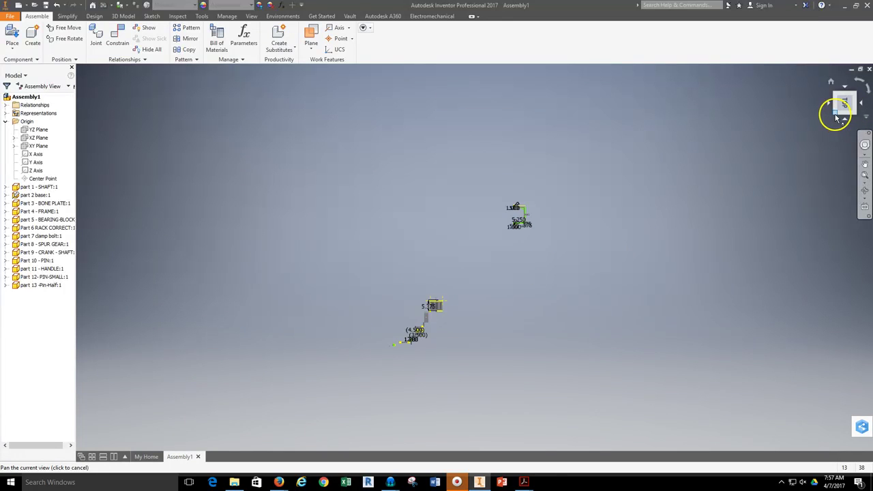
pyautogui.click(836, 117)
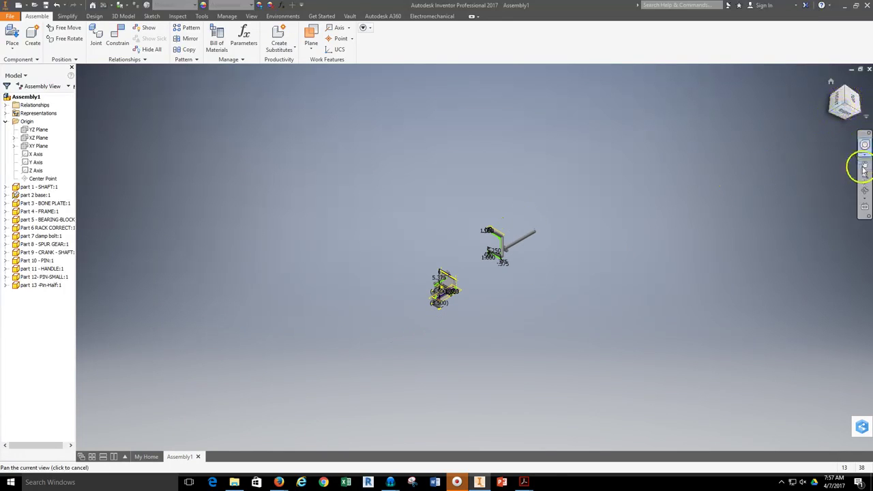
pyautogui.click(853, 107)
pyautogui.click(863, 83)
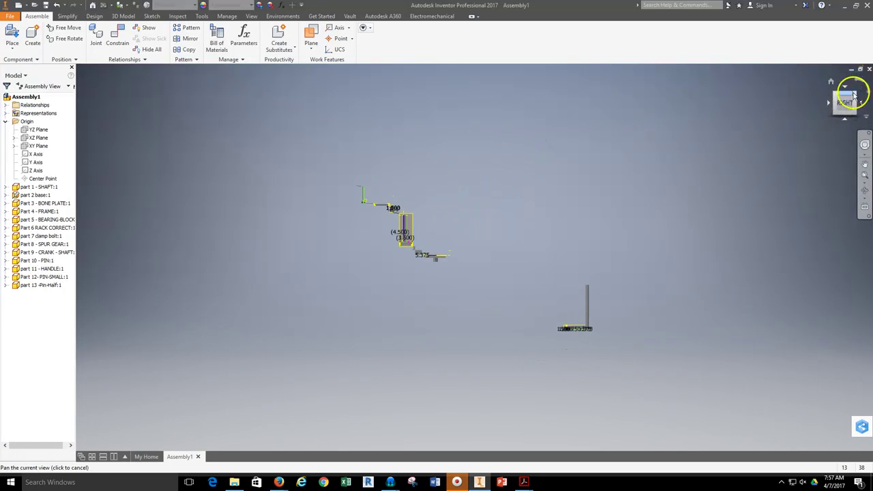
pyautogui.click(854, 94)
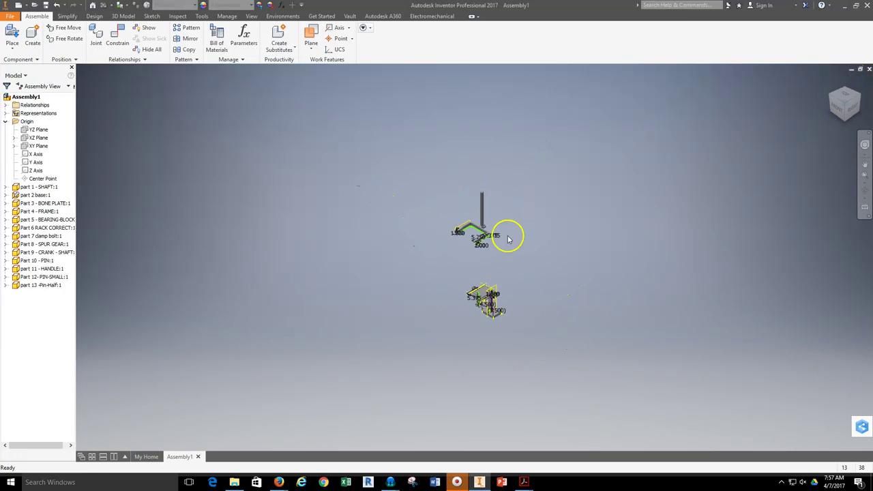
pyautogui.scroll(5, 491, 287)
pyautogui.moveTo(467, 238); pyautogui.dragTo(472, 285, button='middle')
pyautogui.moveTo(454, 374); pyautogui.dragTo(380, 230)
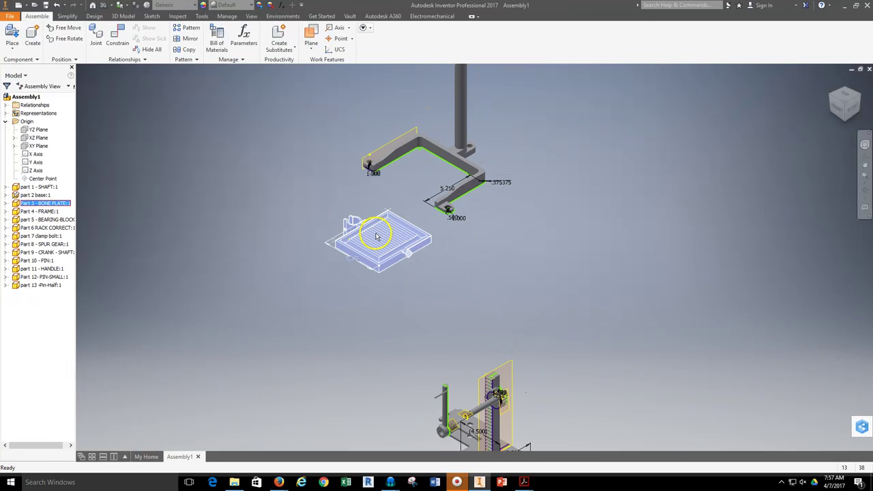
pyautogui.moveTo(380, 235); pyautogui.dragTo(398, 308, button='middle')
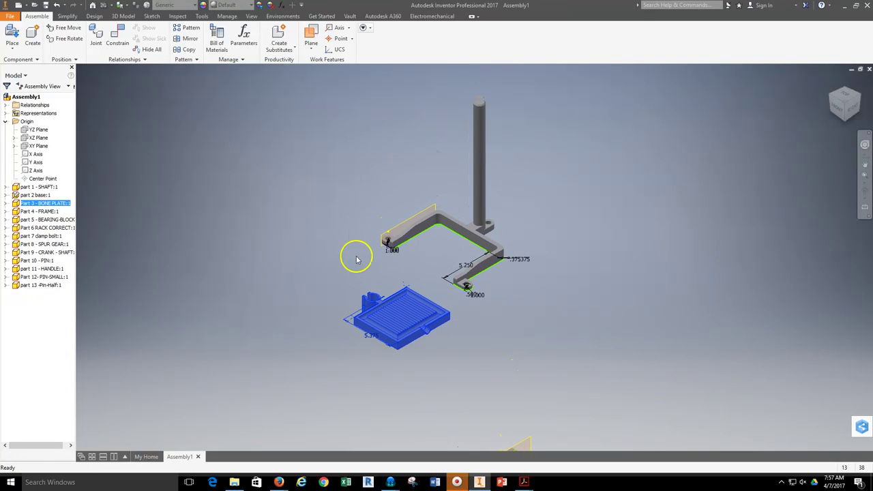
# Set up an Insert constraint between the rounded edge of the bone plate's collar and the circular edge at the top of the shaft.
pyautogui.click(120, 42)
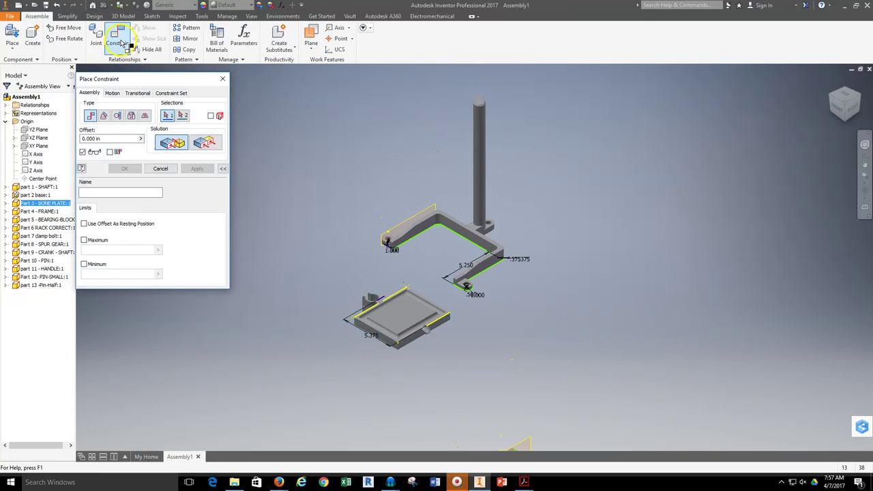
pyautogui.click(130, 117)
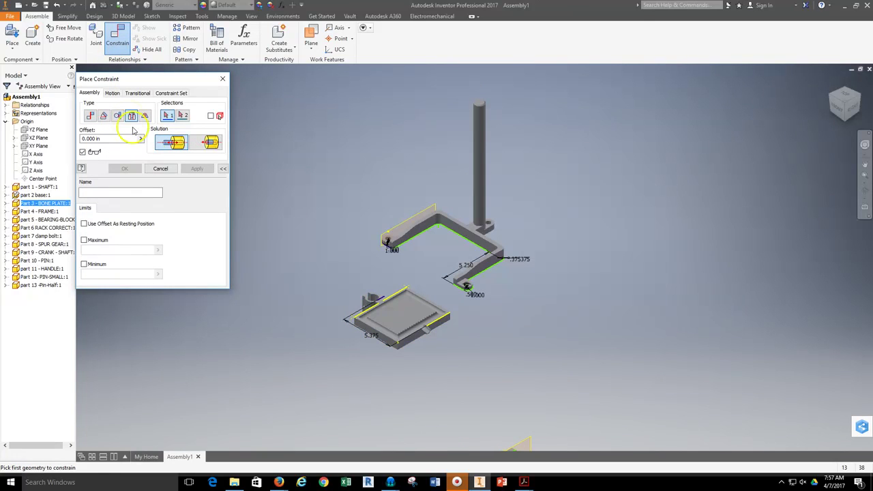
pyautogui.scroll(-3, 372, 295)
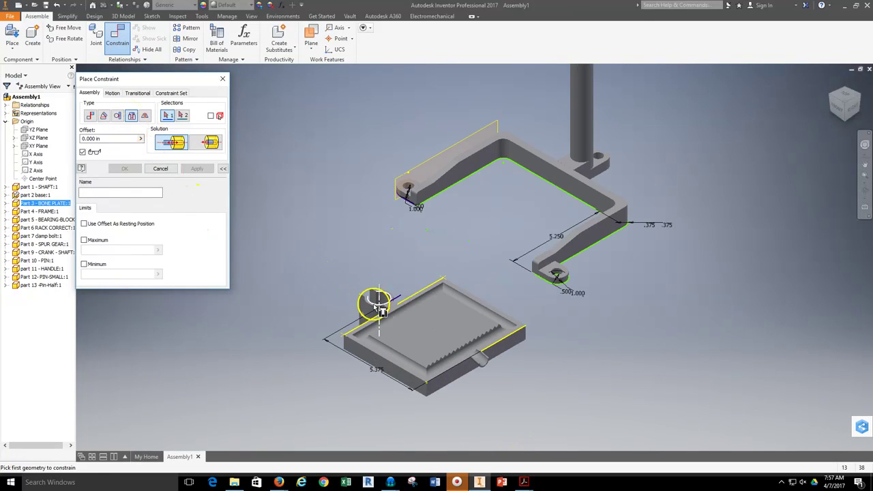
pyautogui.scroll(-3, 375, 307)
pyautogui.click(379, 306)
pyautogui.scroll(4, 375, 282)
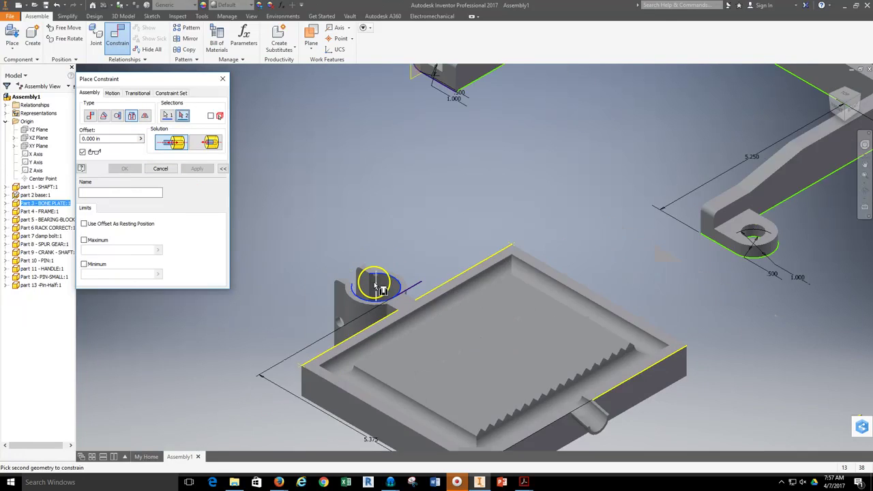
pyautogui.moveTo(520, 217); pyautogui.dragTo(476, 322, button='middle')
pyautogui.scroll(-3, 517, 108)
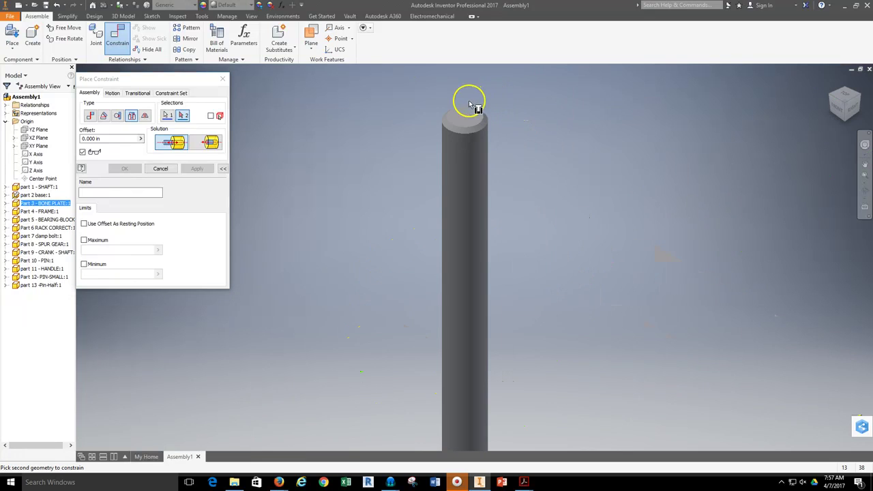
pyautogui.click(461, 130)
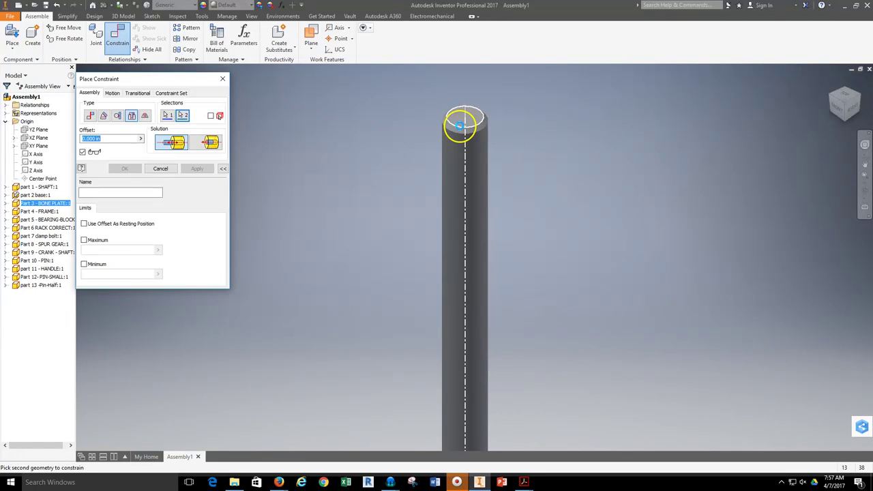
# Switch the Insert constraint to the Aligned solution with an offset of 7, apply it and finish placing constraints.
pyautogui.scroll(3, 461, 129)
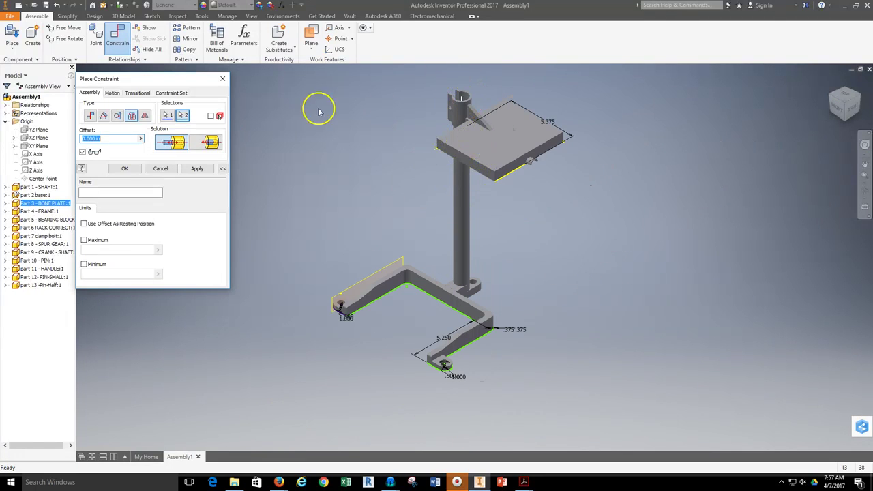
pyautogui.click(204, 142)
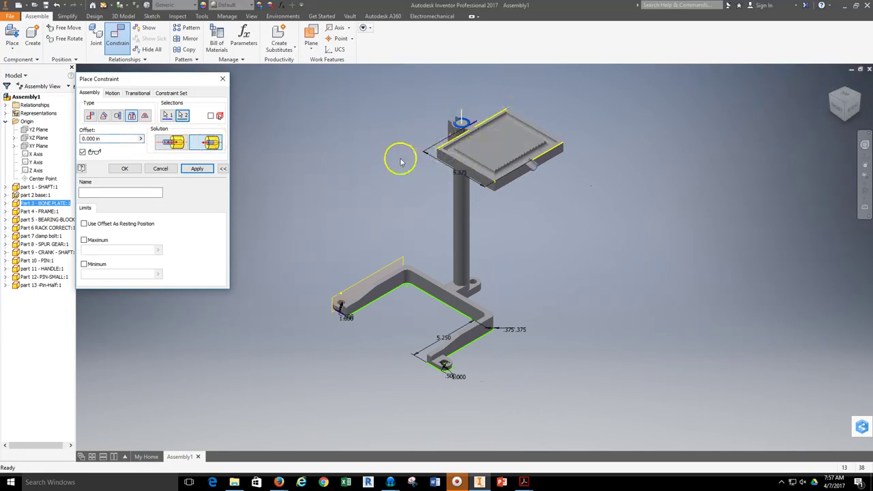
pyautogui.moveTo(119, 139); pyautogui.dragTo(61, 139)
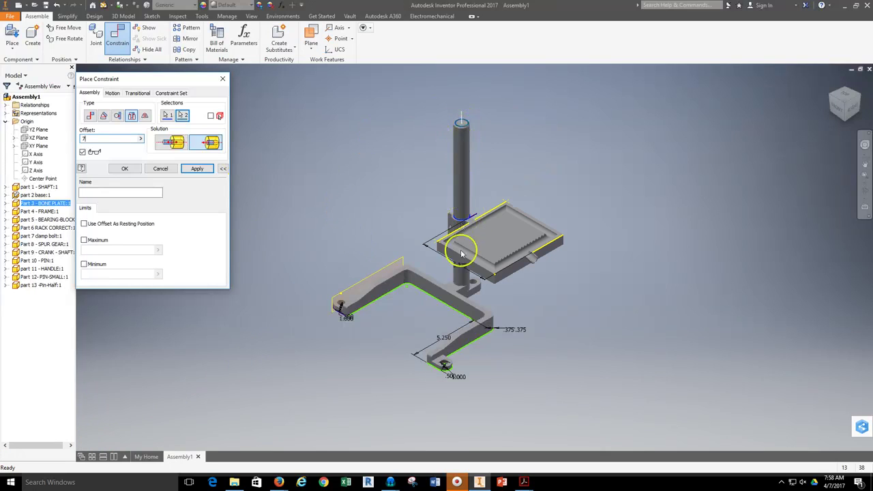
pyautogui.click(197, 169)
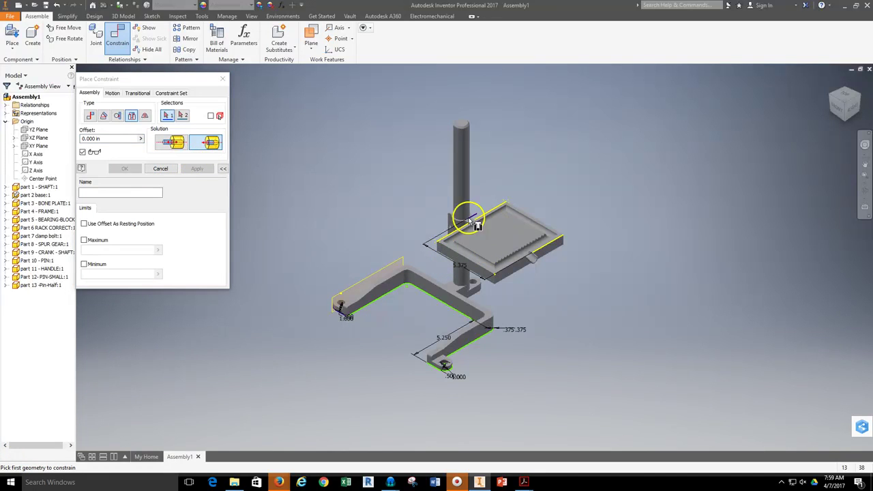
pyautogui.click(164, 169)
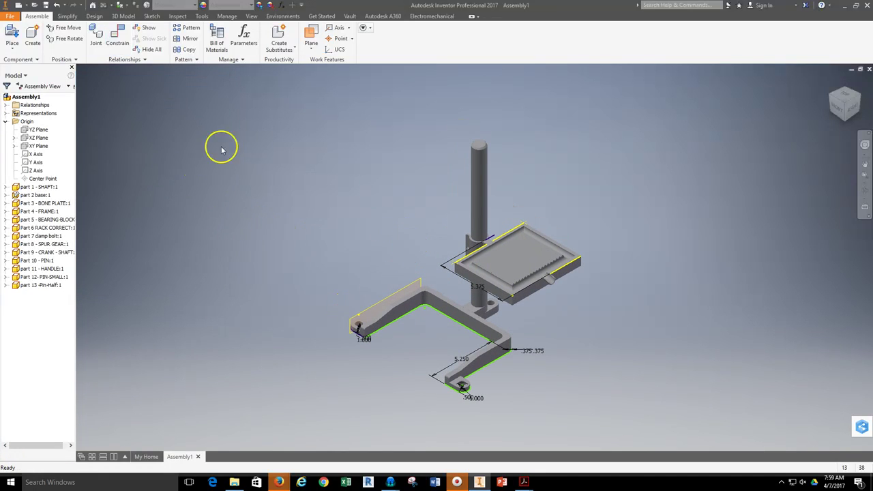
# Swing the bone plate around the shaft until it sits above the opening of the U-shaped base.
pyautogui.moveTo(517, 265); pyautogui.dragTo(477, 272)
pyautogui.scroll(3, 469, 287)
pyautogui.scroll(-3, 468, 283)
pyautogui.moveTo(598, 311); pyautogui.dragTo(573, 311, button='middle')
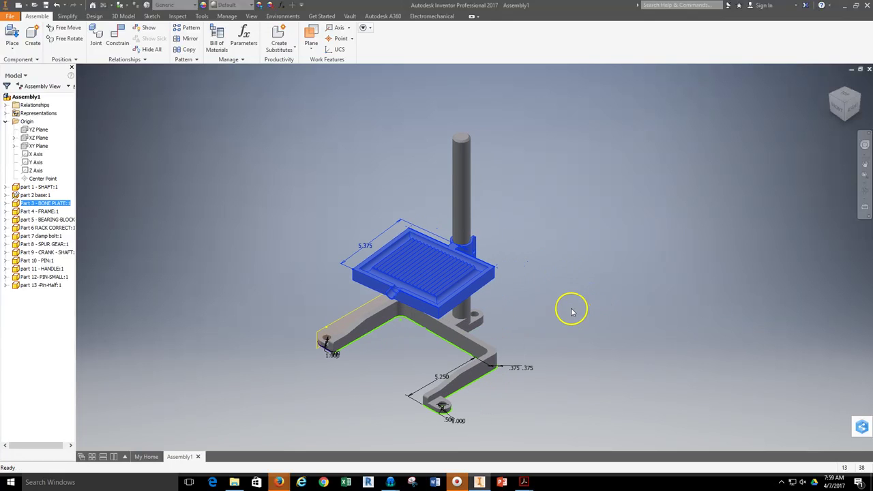
# Apply a 0-degree Directed Angle constraint between the bone plate's side face and the outer face of the base arm beside it.
pyautogui.scroll(-3, 519, 320)
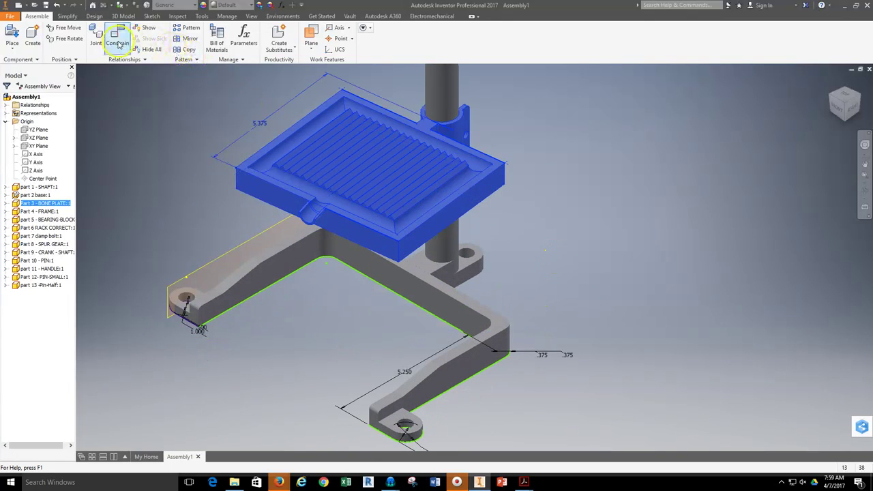
pyautogui.click(117, 43)
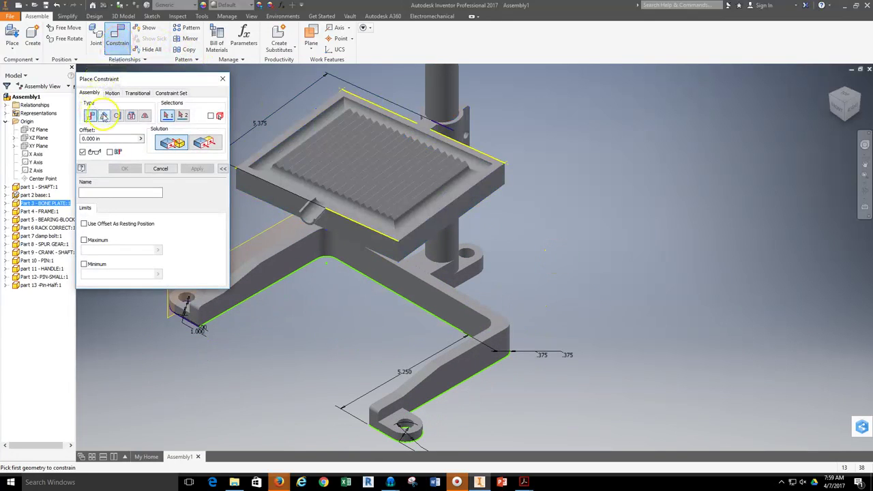
pyautogui.click(104, 116)
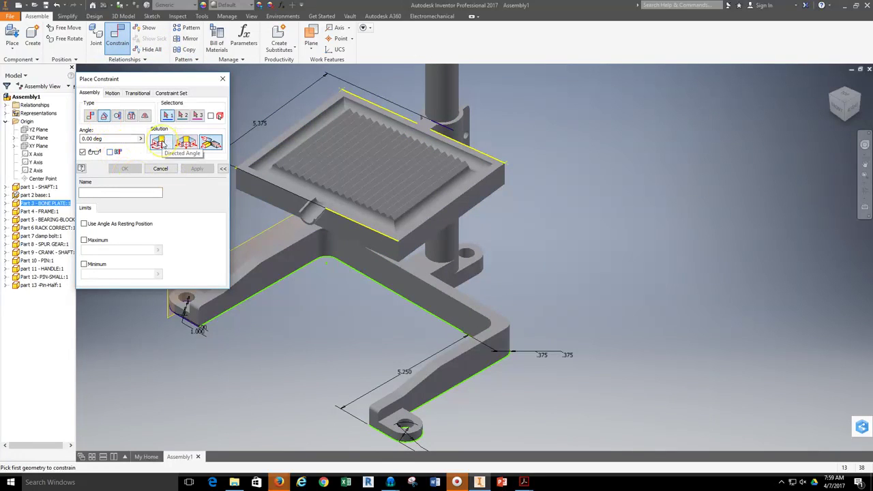
pyautogui.click(160, 142)
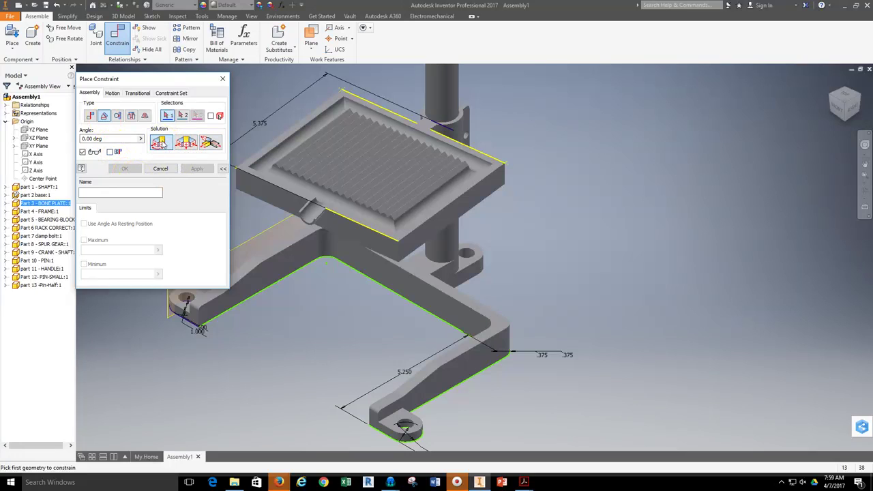
pyautogui.click(449, 215)
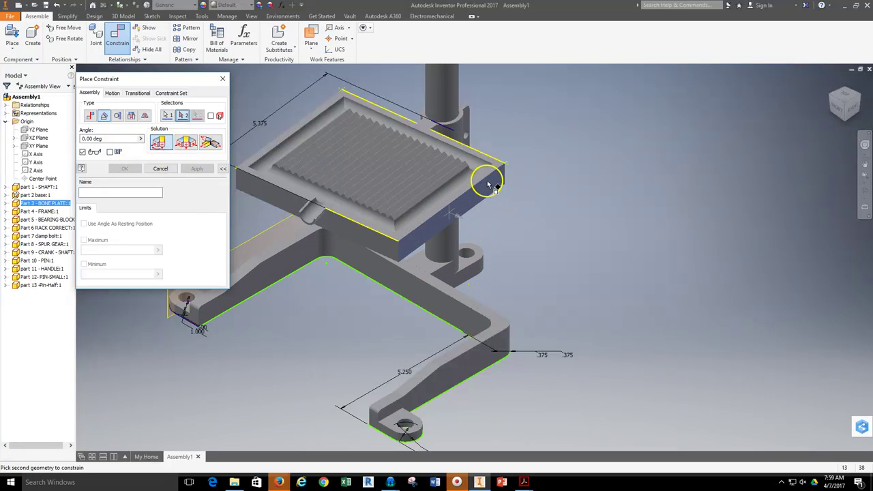
pyautogui.click(461, 368)
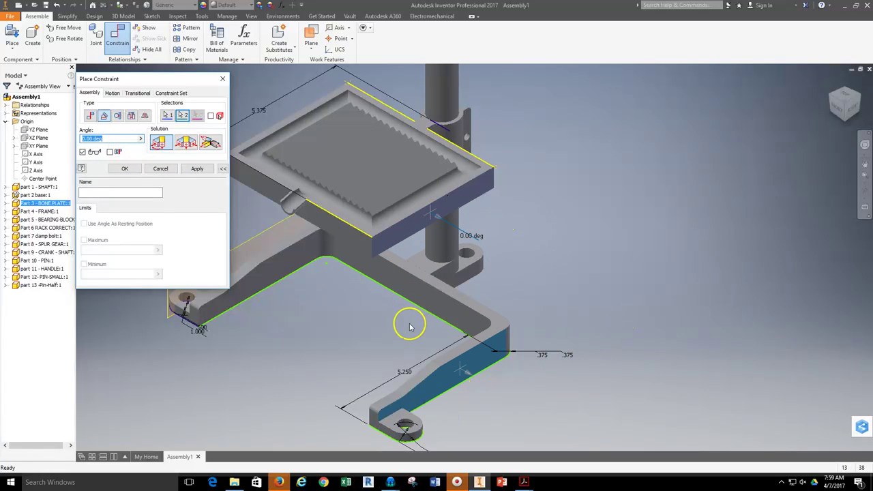
pyautogui.click(196, 168)
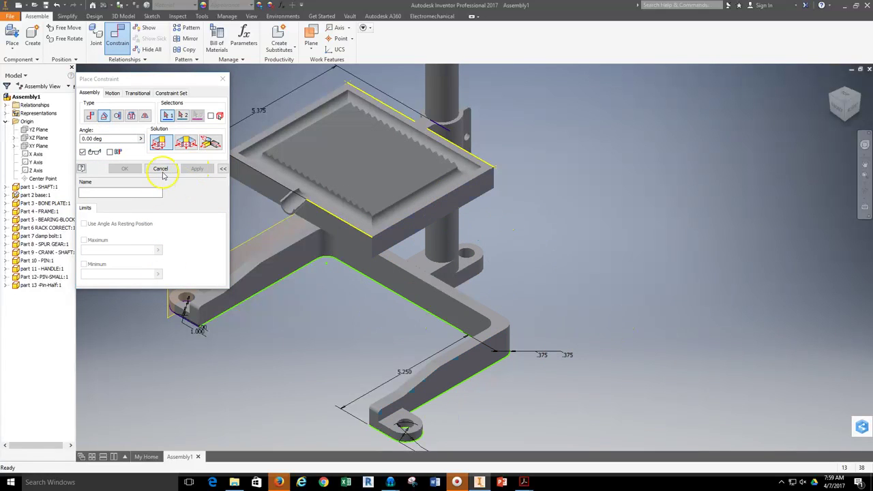
pyautogui.click(161, 168)
pyautogui.scroll(-5, 592, 237)
pyautogui.moveTo(514, 218); pyautogui.dragTo(514, 208)
pyautogui.scroll(4, 514, 209)
pyautogui.moveTo(514, 208); pyautogui.dragTo(392, 213, button='middle')
pyautogui.press('Escape')
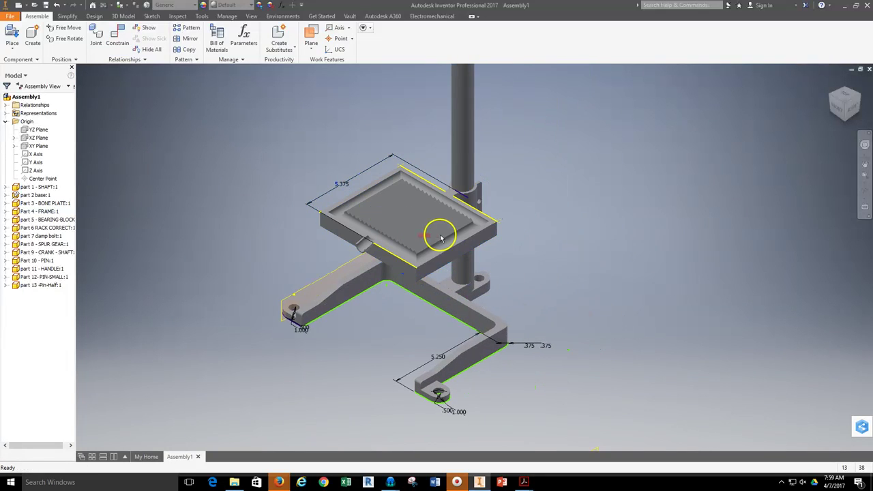
pyautogui.click(403, 220)
pyautogui.click(227, 183)
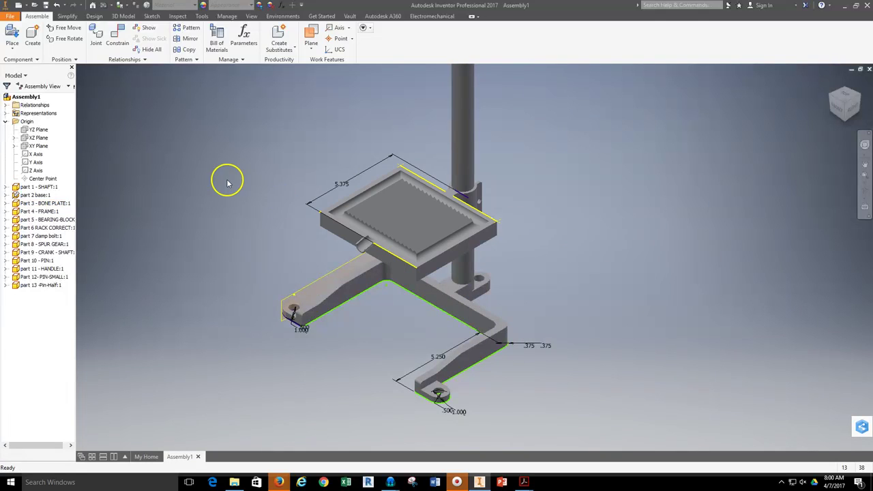
# Move the part 6 rack away from the other loose parts to an open spot in front of the base.
pyautogui.scroll(-3, 293, 221)
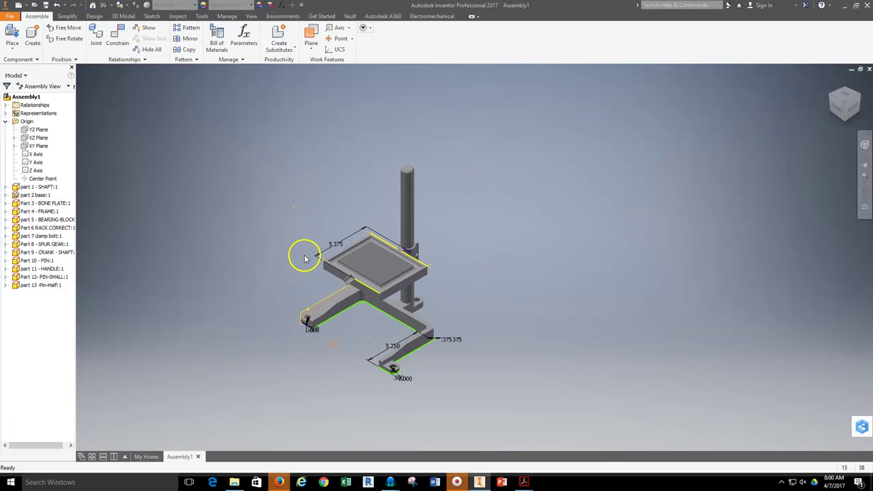
pyautogui.scroll(-2, 305, 259)
pyautogui.moveTo(373, 322); pyautogui.dragTo(419, 220, button='middle')
pyautogui.scroll(3, 420, 304)
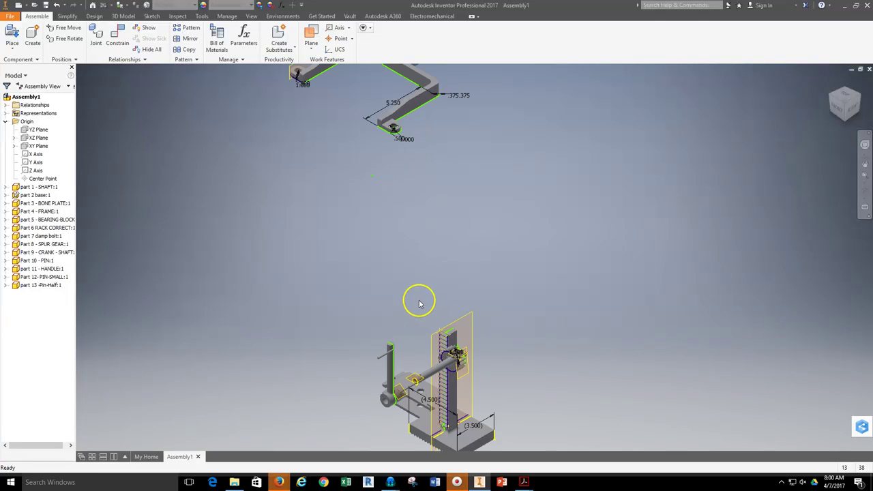
pyautogui.click(490, 426)
pyautogui.moveTo(476, 408); pyautogui.dragTo(530, 306)
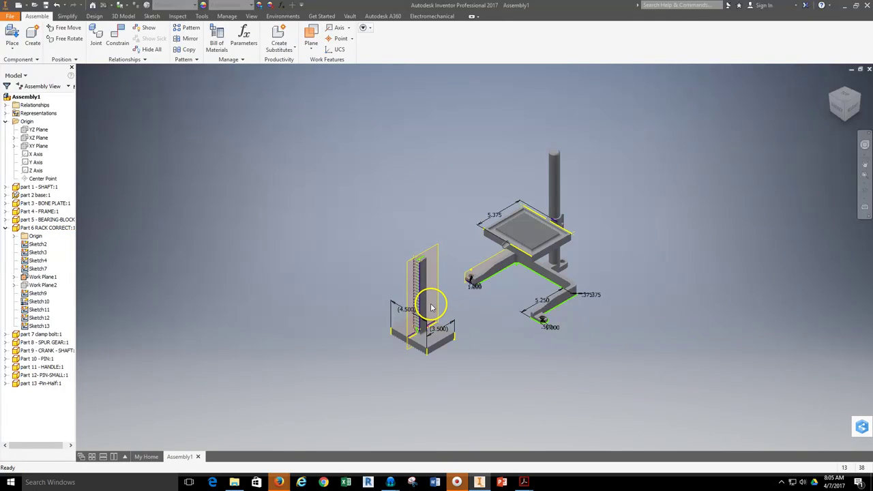
pyautogui.scroll(4, 442, 307)
pyautogui.scroll(-5, 448, 305)
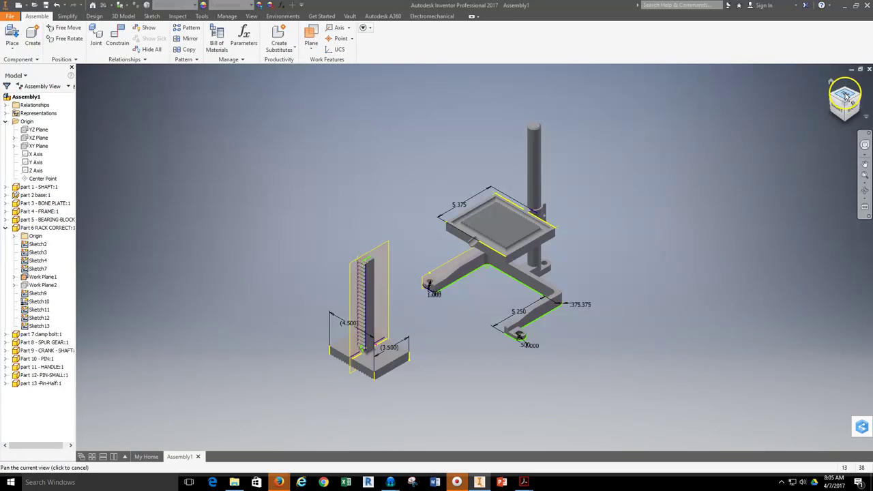
# Free-rotate the part 6 rack a half turn in the top view so its teeth face the opposite way.
pyautogui.scroll(-4, 357, 296)
pyautogui.scroll(5, 361, 286)
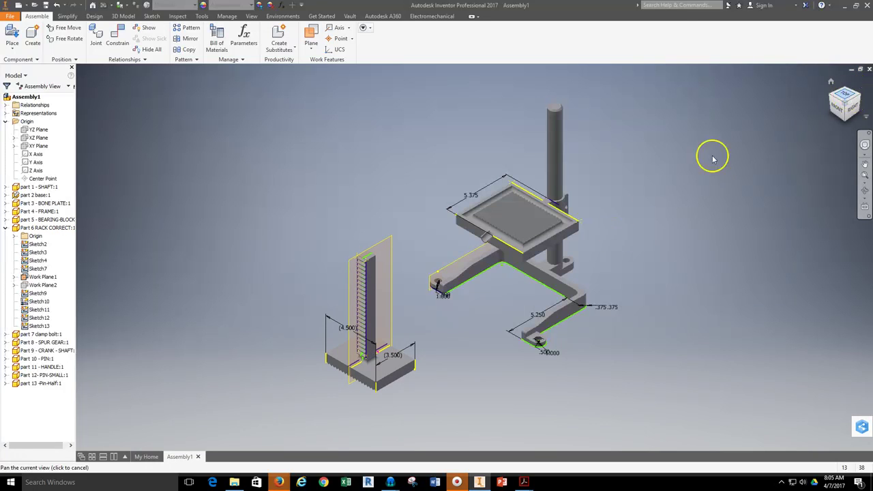
pyautogui.scroll(-3, 574, 141)
pyautogui.scroll(5, 574, 140)
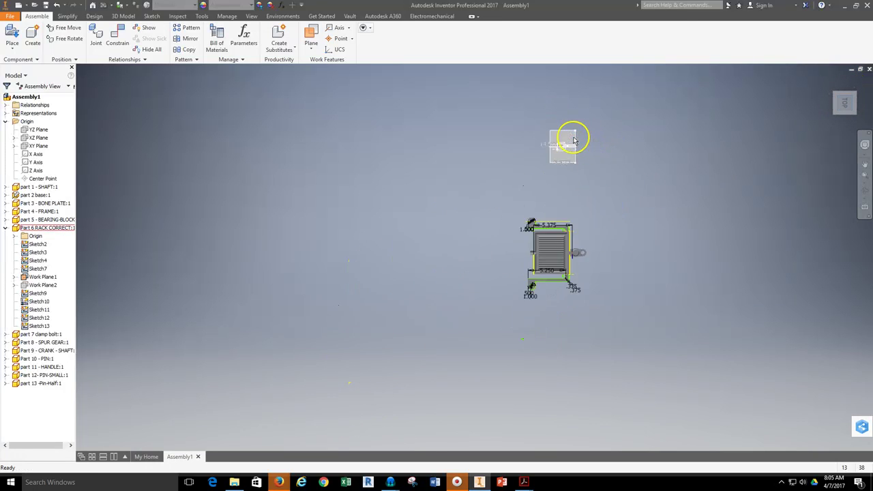
pyautogui.scroll(-5, 574, 141)
pyautogui.scroll(5, 416, 209)
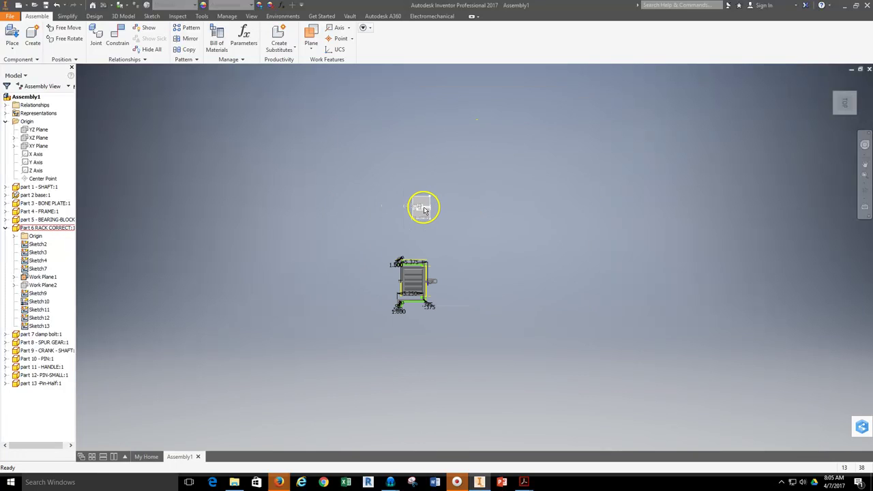
pyautogui.click(71, 39)
pyautogui.click(418, 206)
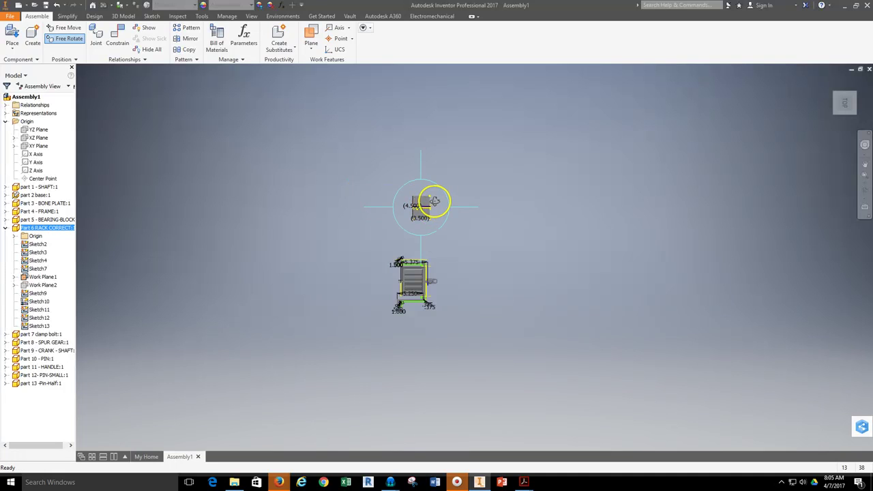
pyautogui.scroll(-5, 434, 201)
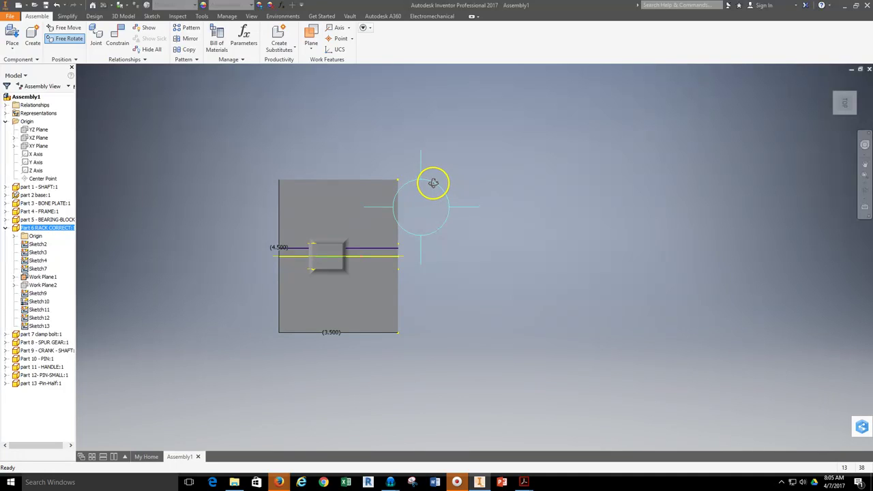
pyautogui.moveTo(441, 185); pyautogui.dragTo(271, 305)
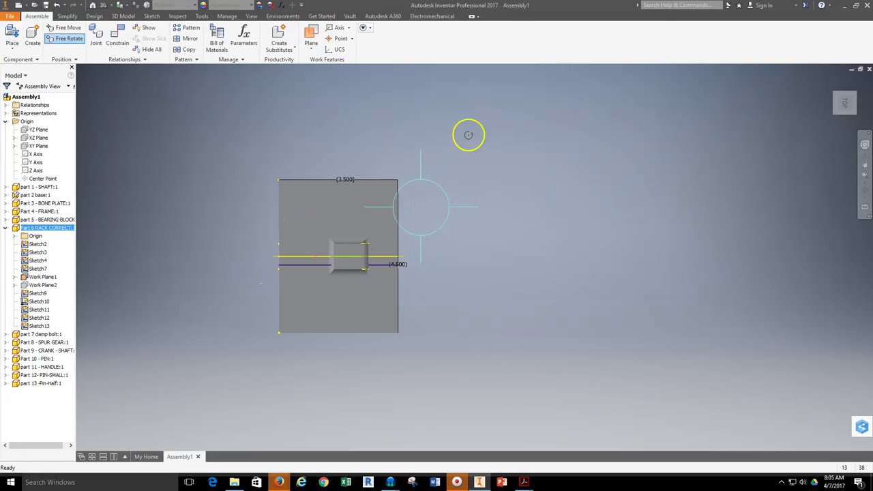
pyautogui.rightClick(563, 144)
pyautogui.click(591, 143)
# Raise the part 6 rack in the right-side view to about the height of the base and bone plate.
pyautogui.scroll(4, 532, 207)
pyautogui.moveTo(571, 232); pyautogui.dragTo(566, 208, button='middle')
pyautogui.moveTo(566, 207); pyautogui.dragTo(557, 144)
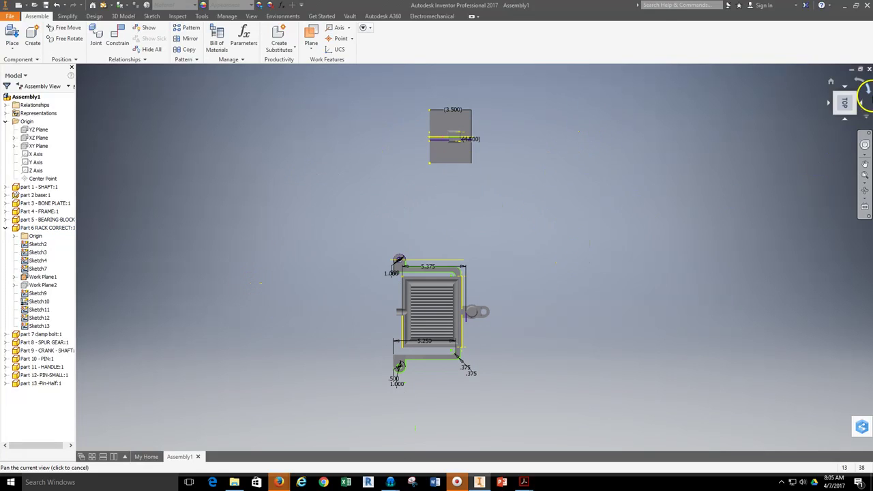
pyautogui.click(851, 118)
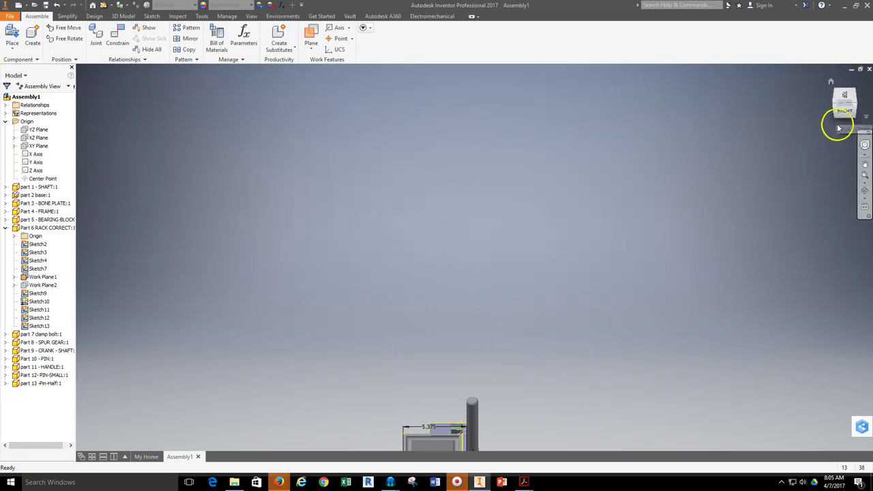
pyautogui.click(848, 97)
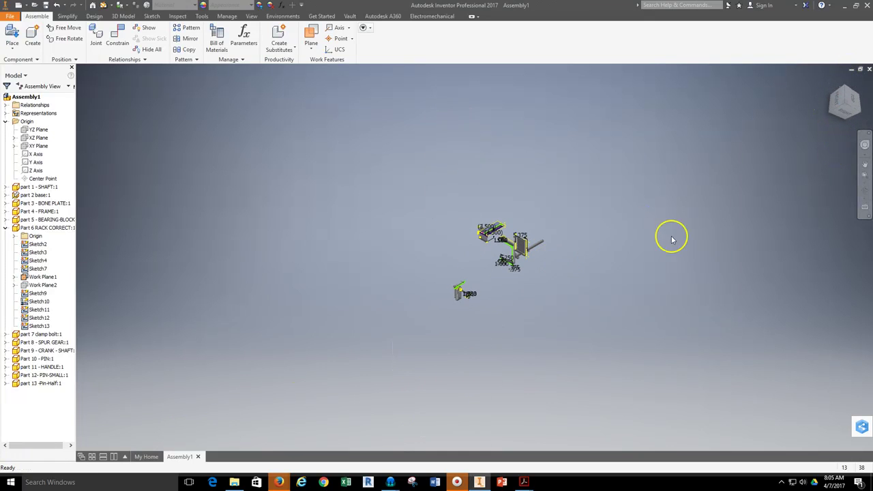
pyautogui.click(845, 109)
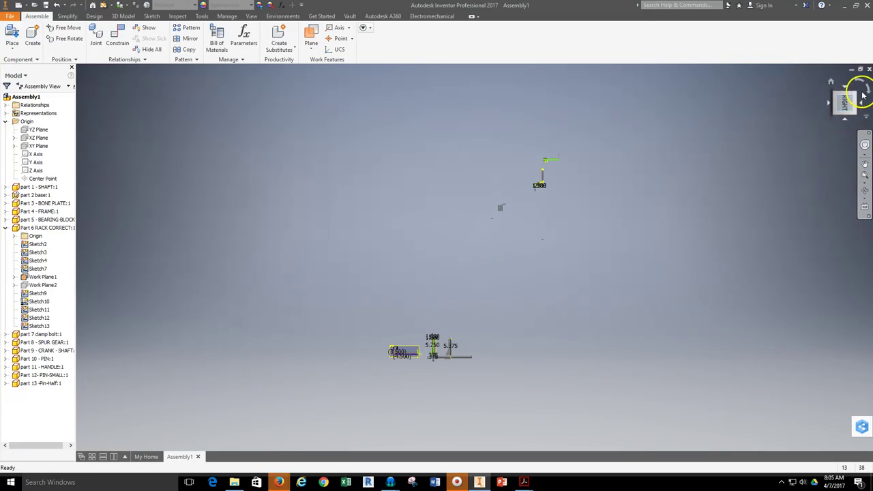
pyautogui.click(860, 83)
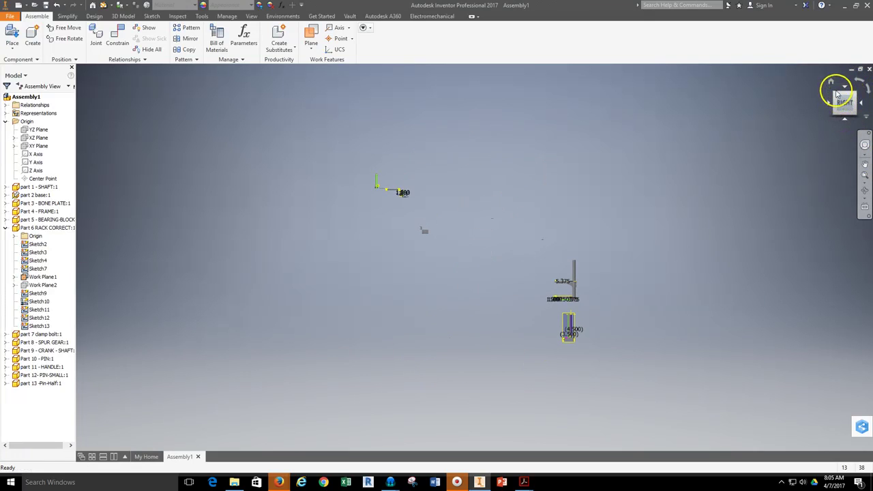
pyautogui.click(838, 97)
pyautogui.scroll(5, 432, 243)
pyautogui.moveTo(403, 345); pyautogui.dragTo(413, 239)
pyautogui.moveTo(481, 295); pyautogui.dragTo(277, 441, button='middle')
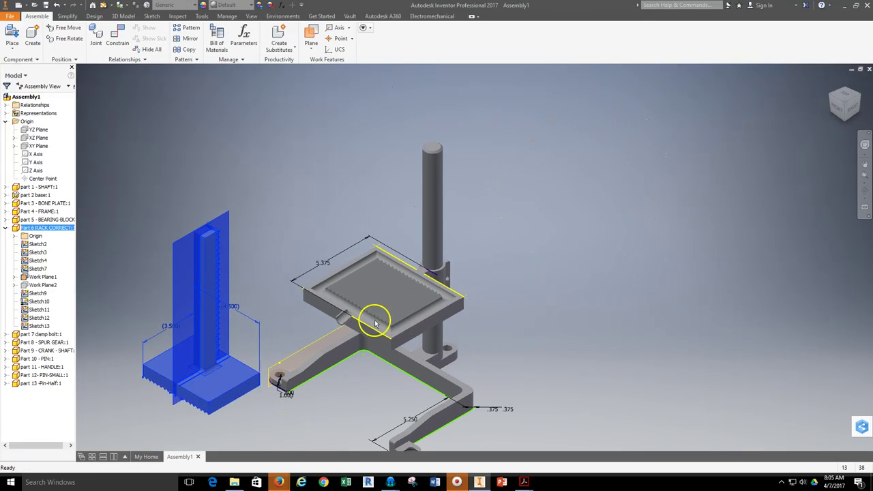
pyautogui.moveTo(259, 302); pyautogui.dragTo(306, 298, button='middle')
pyautogui.click(294, 254)
pyautogui.moveTo(296, 257); pyautogui.dragTo(317, 245, button='middle')
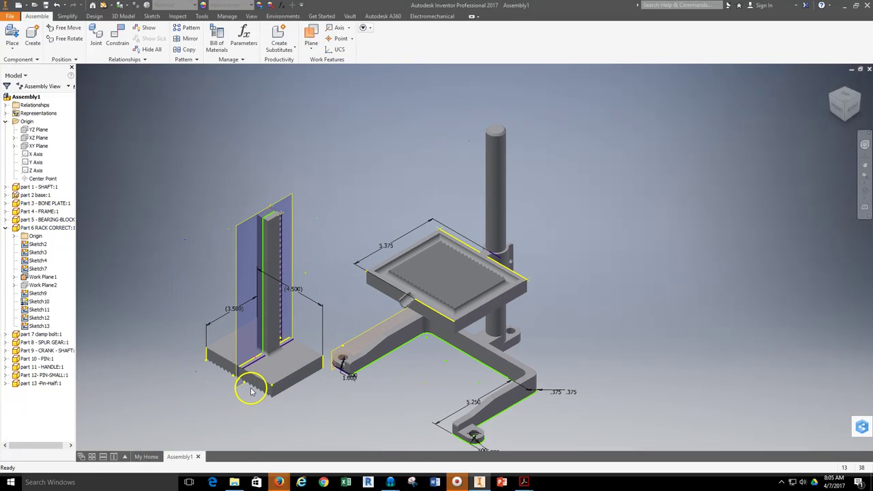
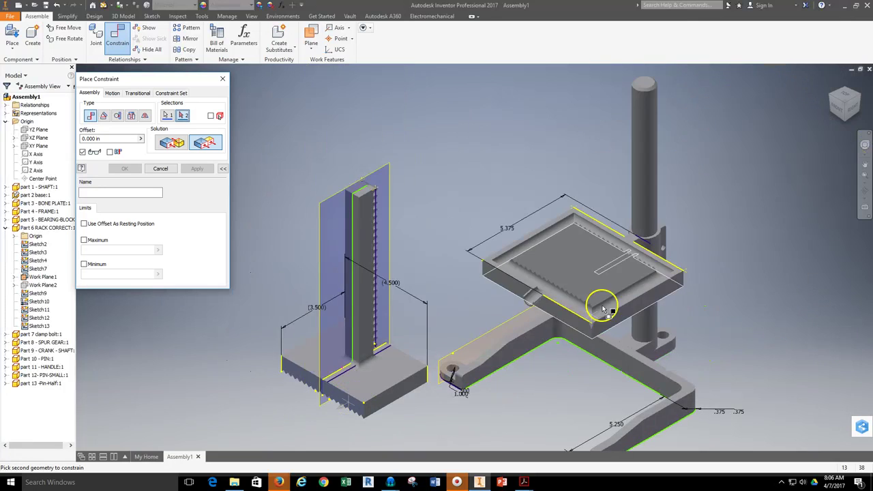
# Apply a Flush constraint with 0.000 in offset between the front face of the rack's foot and the front of the bone plate's ribbed pad.
pyautogui.scroll(-2, 564, 286)
pyautogui.click(564, 285)
pyautogui.scroll(-5, 564, 285)
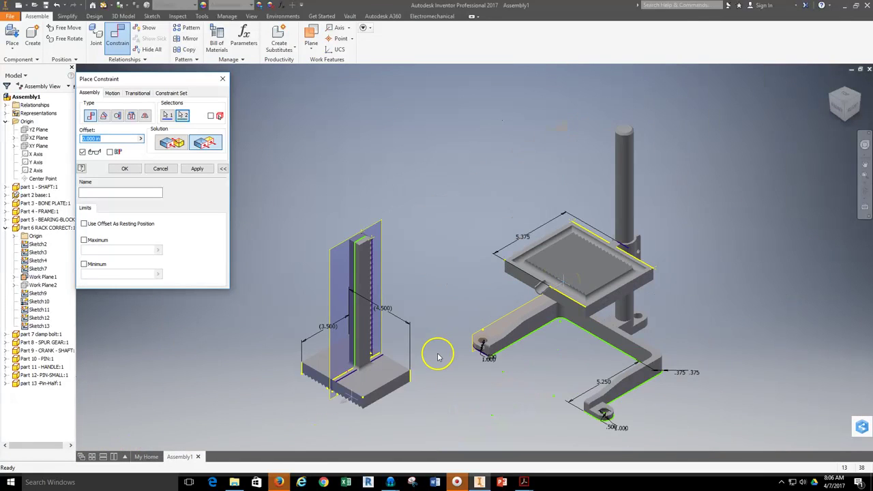
pyautogui.click(195, 169)
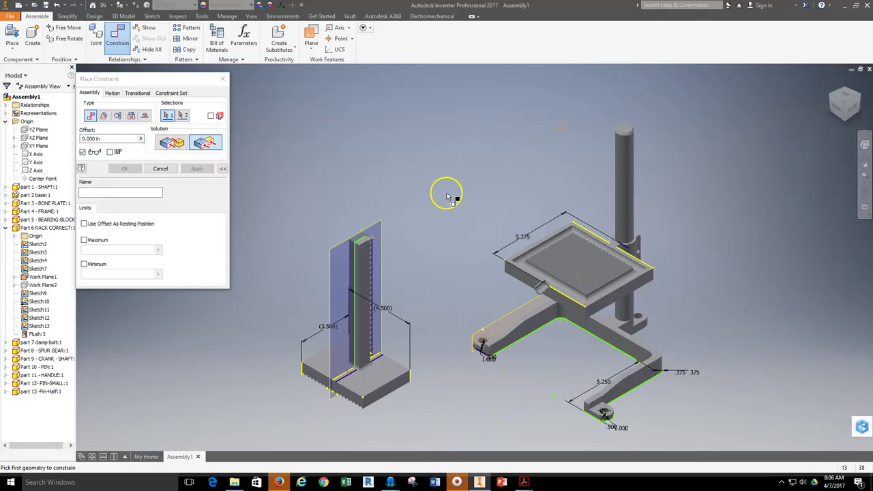
pyautogui.click(159, 169)
# Raise the rack in the right-side view until its foot sits just above the bone plate's ribbed surface.
pyautogui.scroll(-3, 717, 176)
pyautogui.click(858, 111)
pyautogui.scroll(3, 566, 315)
pyautogui.moveTo(569, 312); pyautogui.dragTo(567, 240)
pyautogui.scroll(-2, 565, 259)
pyautogui.scroll(8, 565, 259)
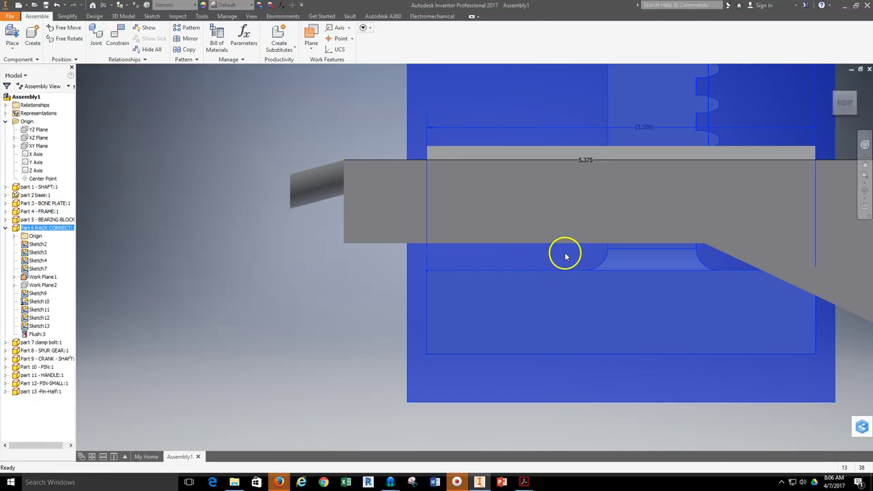
pyautogui.scroll(-3, 451, 218)
pyautogui.moveTo(467, 216); pyautogui.dragTo(454, 124)
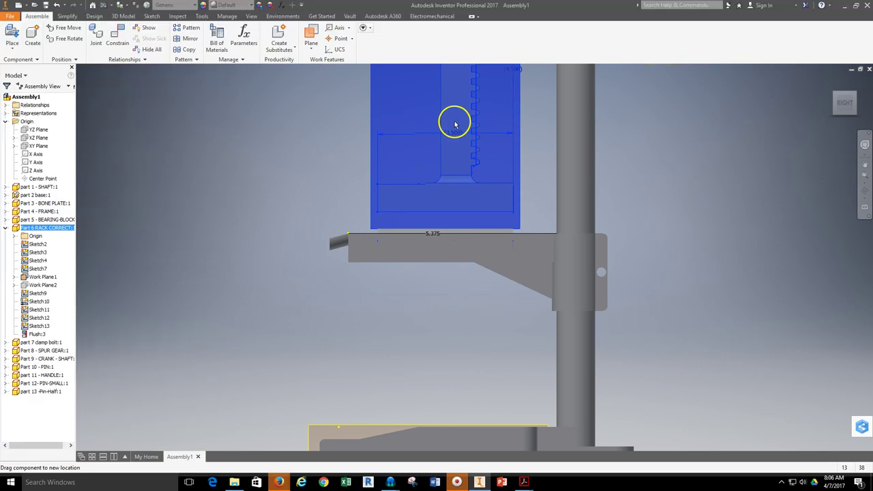
pyautogui.click(674, 177)
pyautogui.scroll(-5, 700, 206)
pyautogui.moveTo(652, 229); pyautogui.dragTo(609, 270, button='middle')
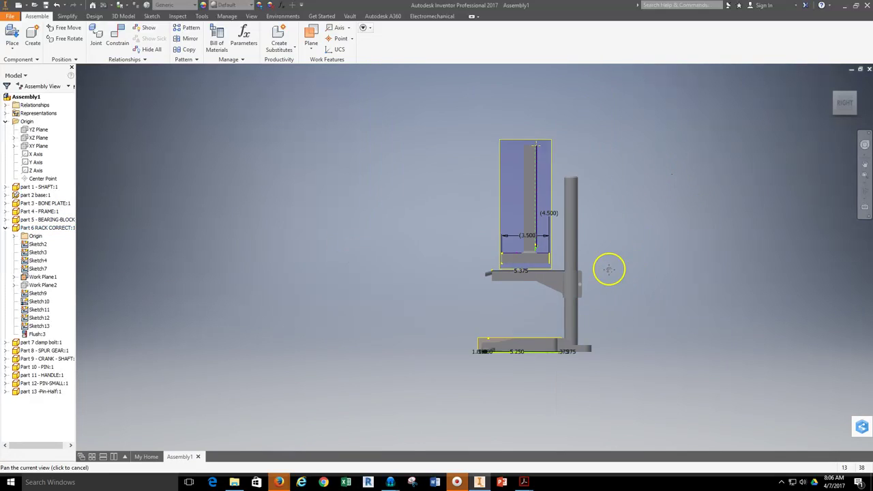
# Slide the rack sideways in the isometric view until it hangs close to the bone plate.
pyautogui.click(828, 91)
pyautogui.scroll(6, 498, 204)
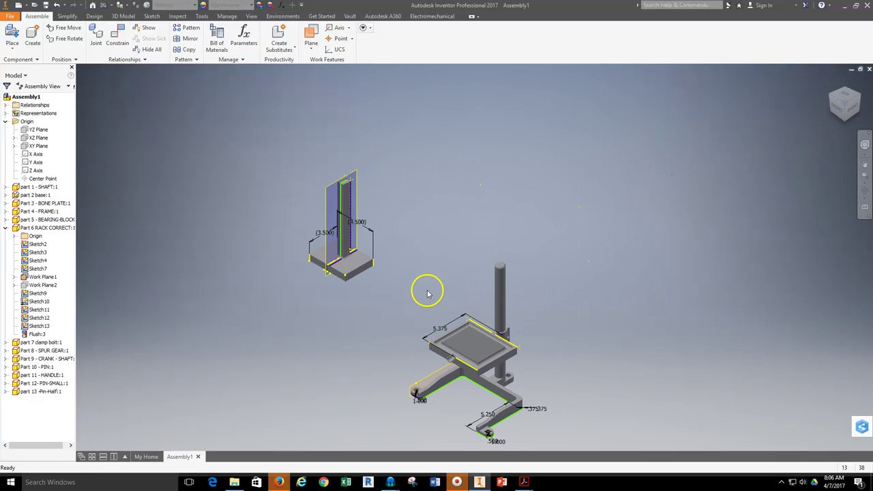
pyautogui.moveTo(345, 258); pyautogui.dragTo(433, 295)
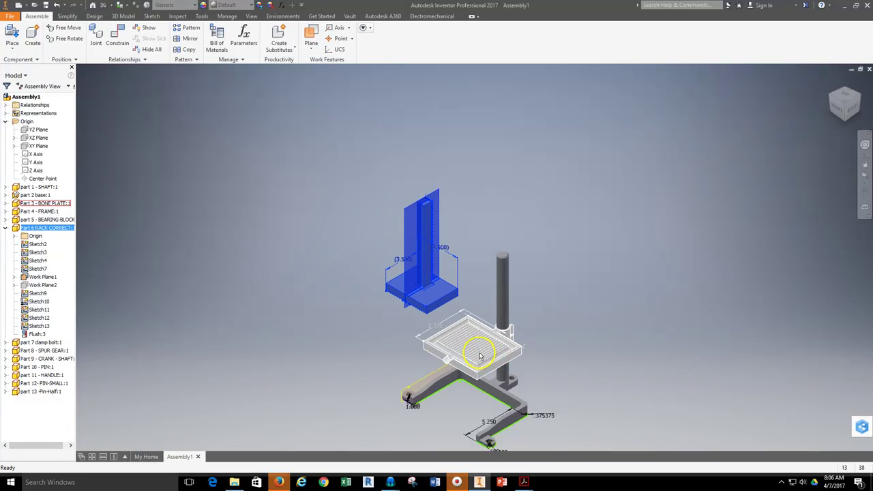
pyautogui.scroll(4, 478, 344)
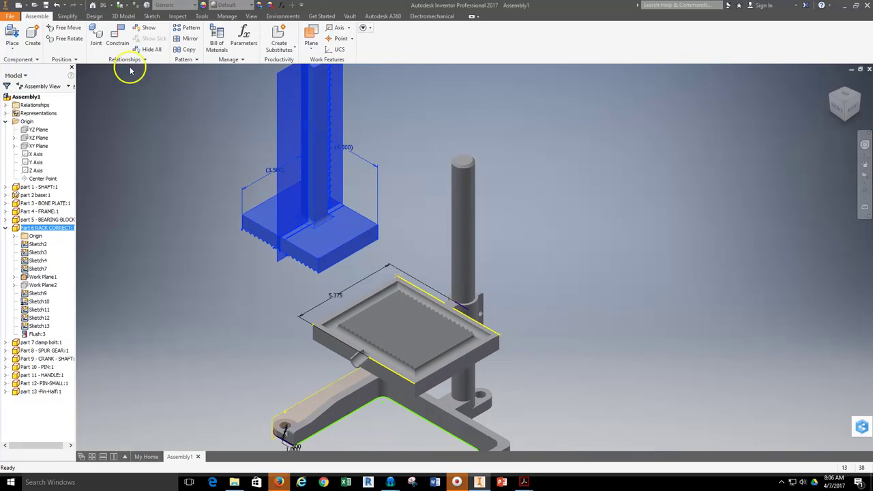
# Apply a Mate constraint with 0.000 in offset between the lower right edge of the rack's foot and the right edge of the bone plate's ribbed pad.
pyautogui.click(118, 35)
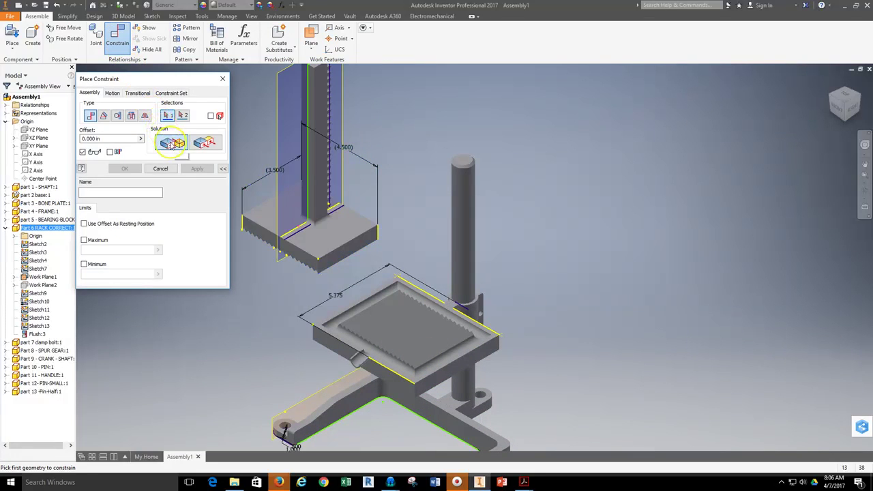
pyautogui.scroll(2, 376, 250)
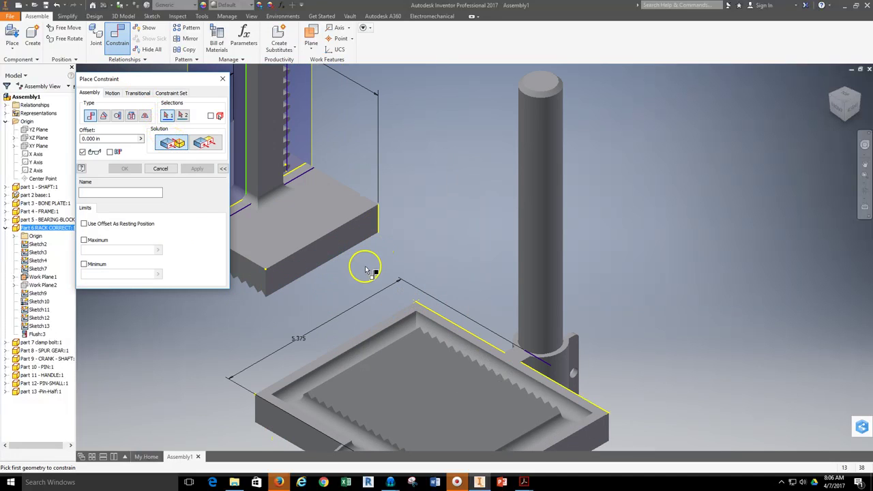
pyautogui.moveTo(325, 284); pyautogui.dragTo(347, 241, button='middle')
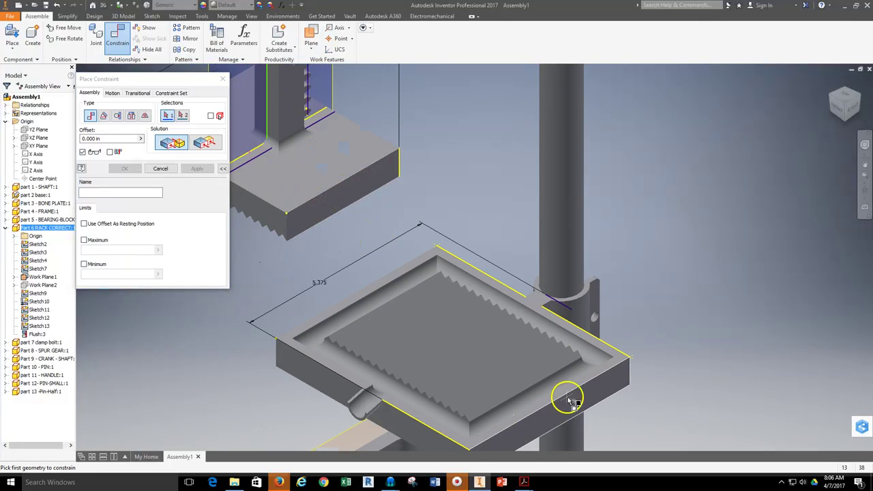
pyautogui.scroll(-3, 318, 232)
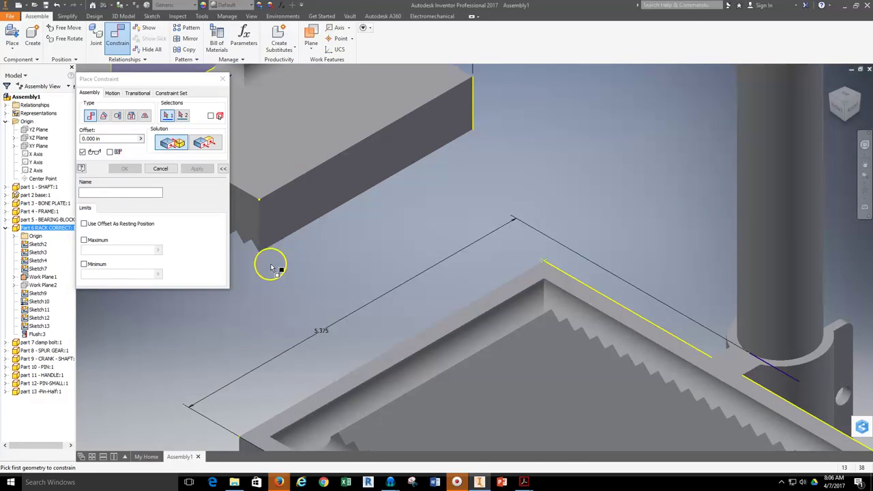
pyautogui.click(313, 226)
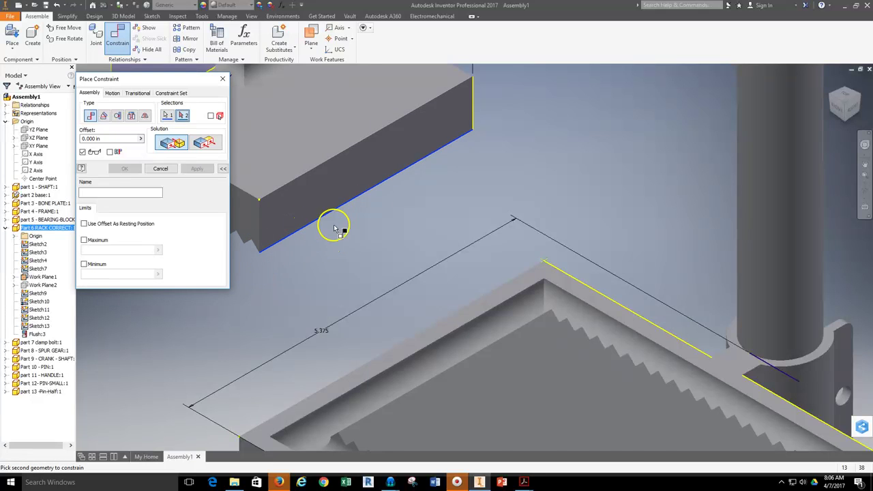
pyautogui.scroll(-5, 380, 253)
pyautogui.scroll(8, 472, 339)
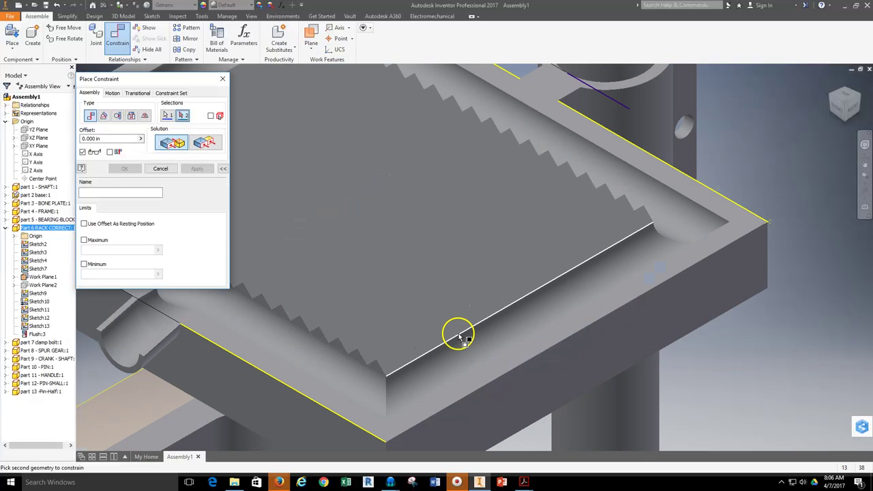
pyautogui.click(458, 333)
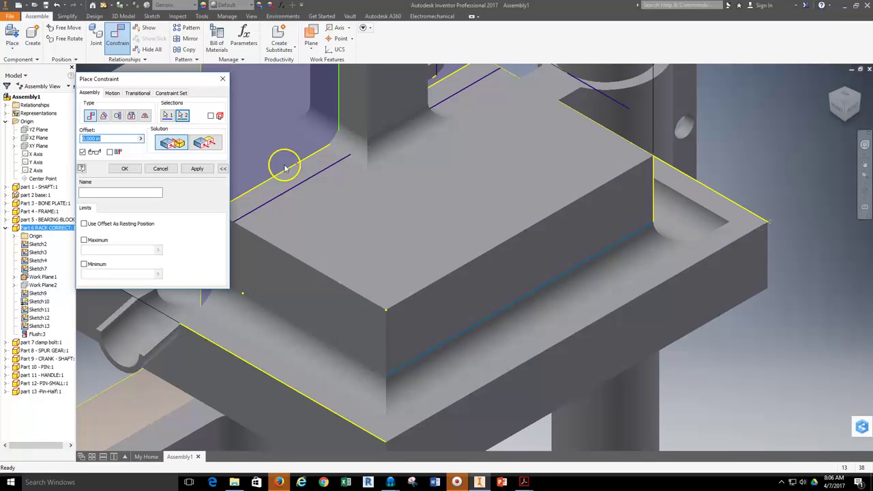
pyautogui.scroll(-2, 462, 339)
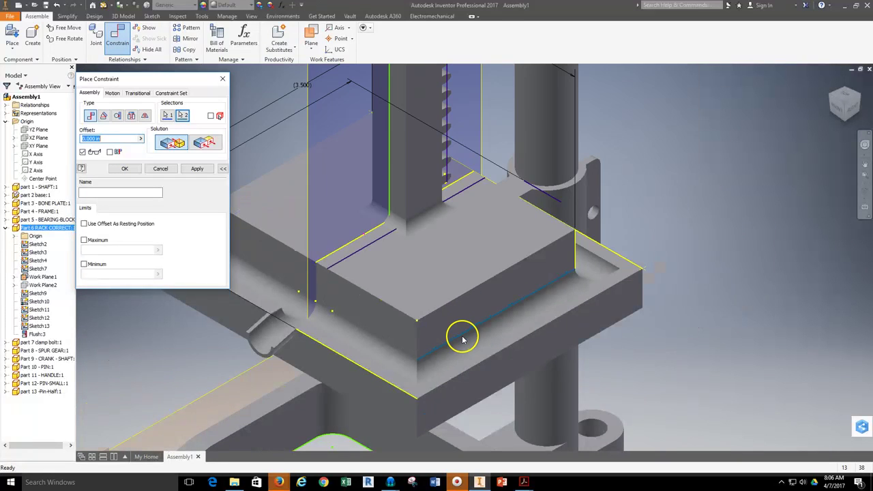
pyautogui.click(197, 169)
pyautogui.click(161, 168)
# Swing the part 6 rack about its mated edge so the foot tilts above the bone plate.
pyautogui.scroll(-2, 451, 239)
pyautogui.click(454, 201)
pyautogui.moveTo(423, 151); pyautogui.dragTo(470, 244)
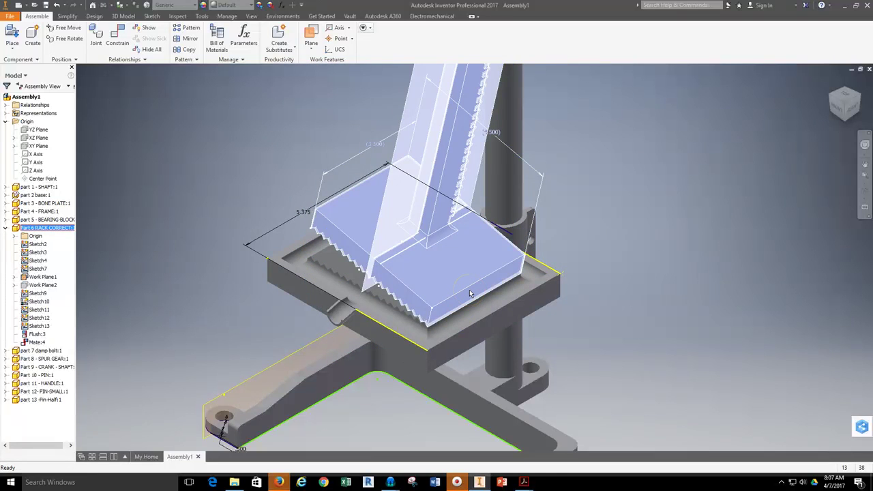
pyautogui.click(673, 337)
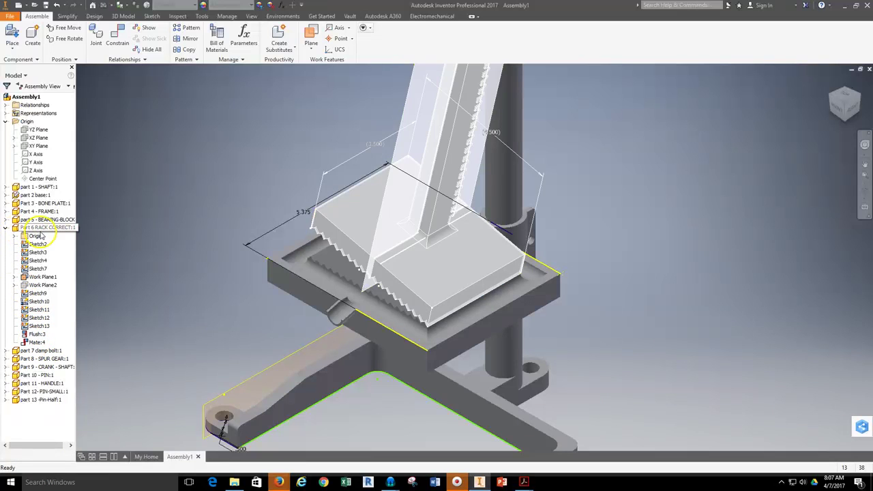
# Apply a Directed Angle constraint of 0.00 deg between the right face of the rack's foot and the right side face of the bone plate.
pyautogui.click(114, 49)
pyautogui.click(106, 116)
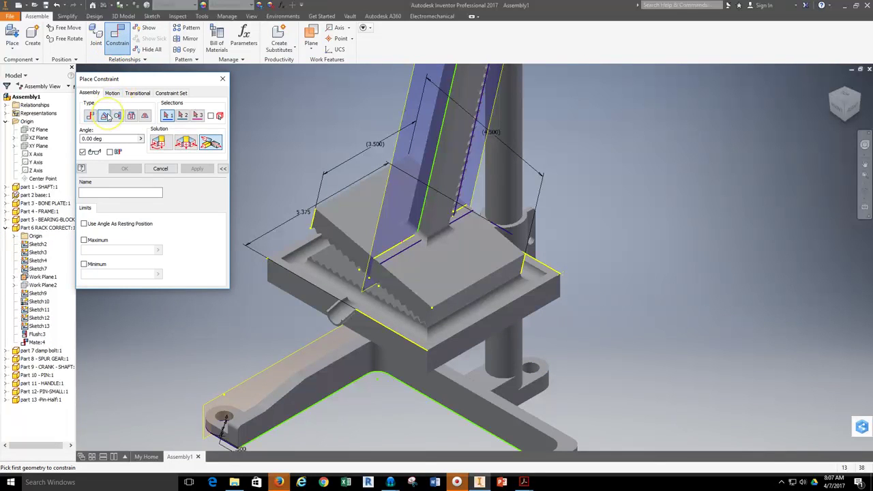
pyautogui.click(162, 144)
pyautogui.scroll(3, 472, 332)
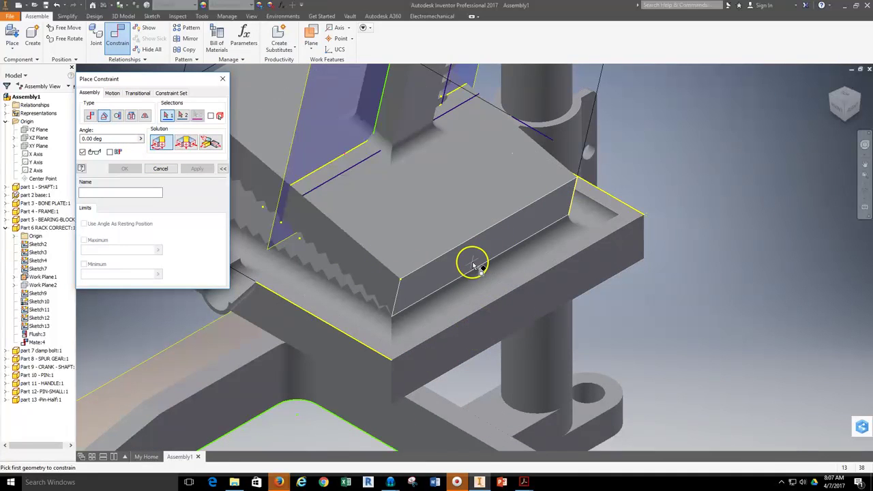
pyautogui.click(486, 248)
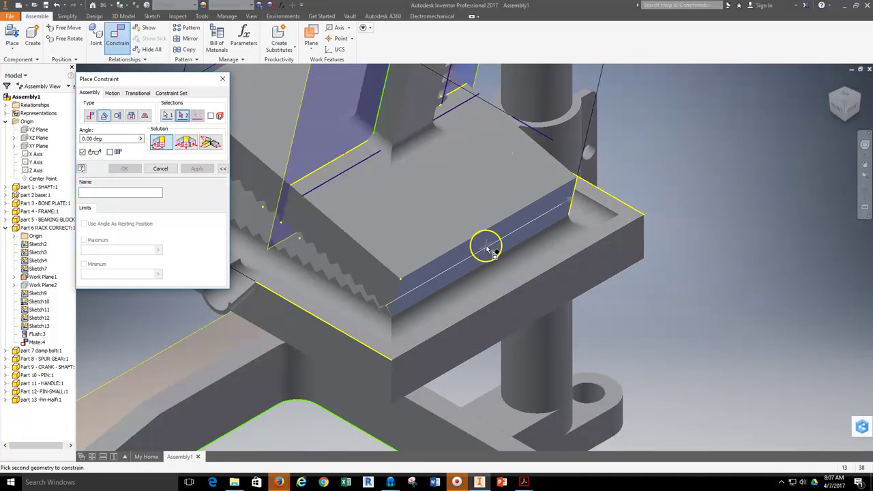
pyautogui.click(522, 312)
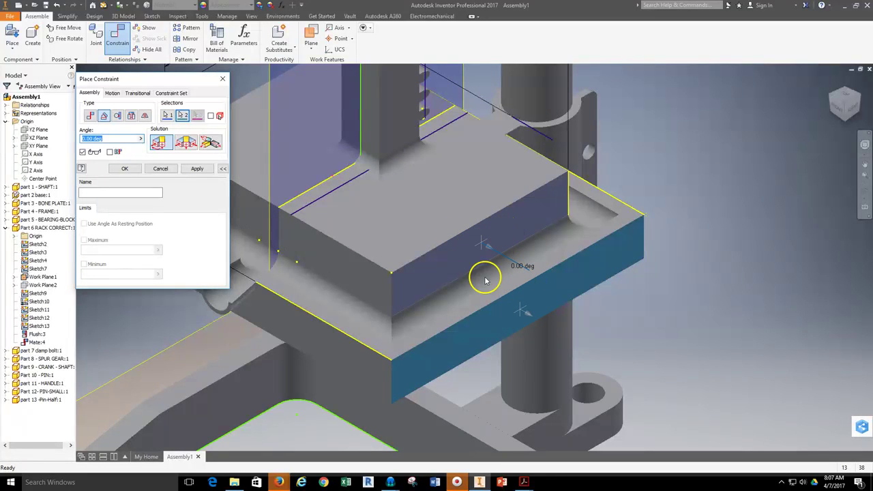
pyautogui.click(196, 169)
pyautogui.click(161, 169)
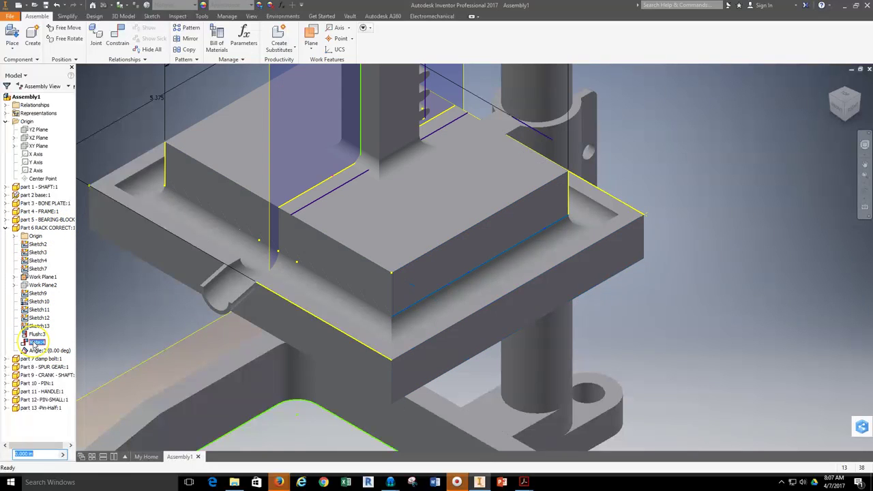
# Delete the part 6 rack's edge Mate constraint and lift the rack clear of the bone plate's ribbed pad.
pyautogui.rightClick(33, 343)
pyautogui.click(51, 352)
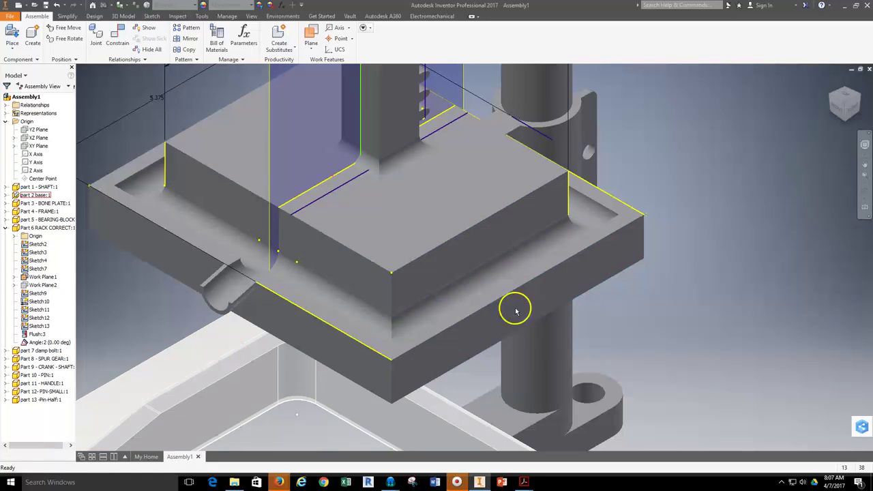
pyautogui.scroll(3, 704, 286)
pyautogui.moveTo(739, 222); pyautogui.dragTo(620, 290, button='middle')
pyautogui.moveTo(479, 286)
pyautogui.mouseDown()
pyautogui.moveTo(464, 255)
pyautogui.moveTo(462, 211)
pyautogui.moveTo(462, 293)
pyautogui.moveTo(464, 215)
pyautogui.moveTo(468, 273)
pyautogui.mouseUp()
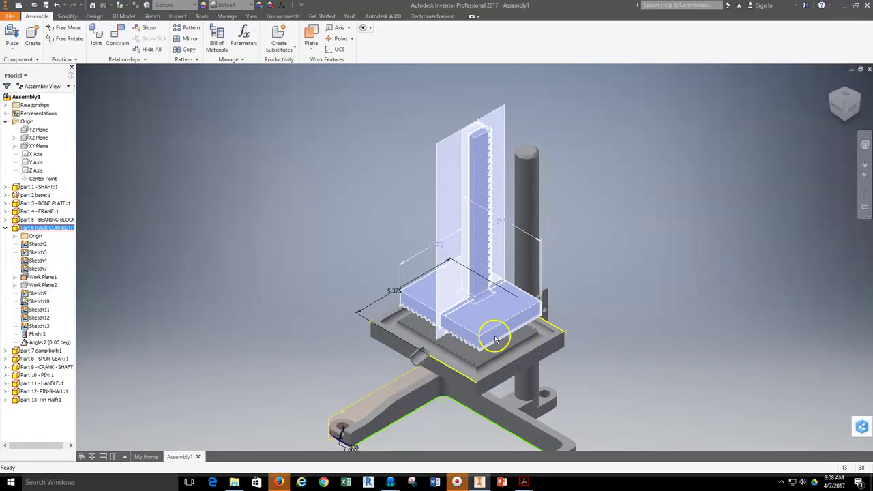
pyautogui.click(473, 350)
# Check the part 6 rack's movement and position above the bone plate in the right-side, isometric and front views.
pyautogui.click(854, 109)
pyautogui.scroll(8, 590, 298)
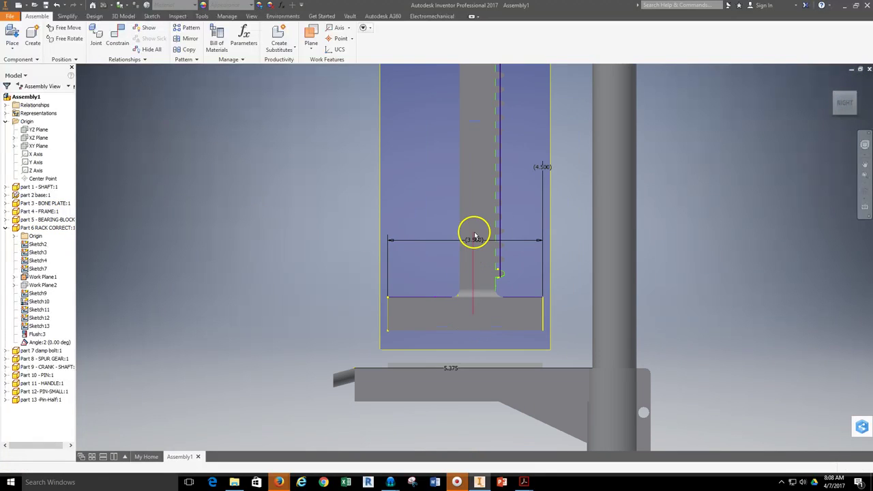
pyautogui.moveTo(473, 316)
pyautogui.mouseDown()
pyautogui.moveTo(474, 234)
pyautogui.moveTo(471, 323)
pyautogui.moveTo(471, 263)
pyautogui.moveTo(484, 273)
pyautogui.moveTo(431, 300)
pyautogui.moveTo(528, 314)
pyautogui.moveTo(470, 314)
pyautogui.mouseUp()
pyautogui.scroll(-5, 470, 314)
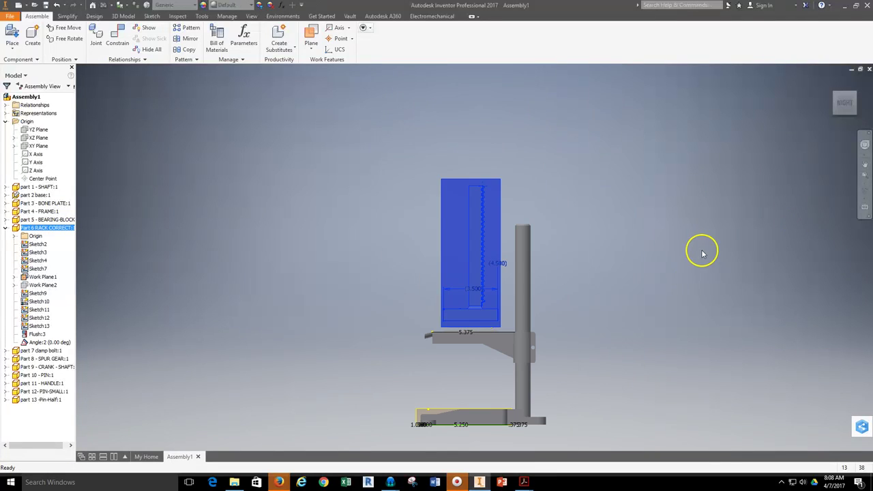
pyautogui.click(864, 193)
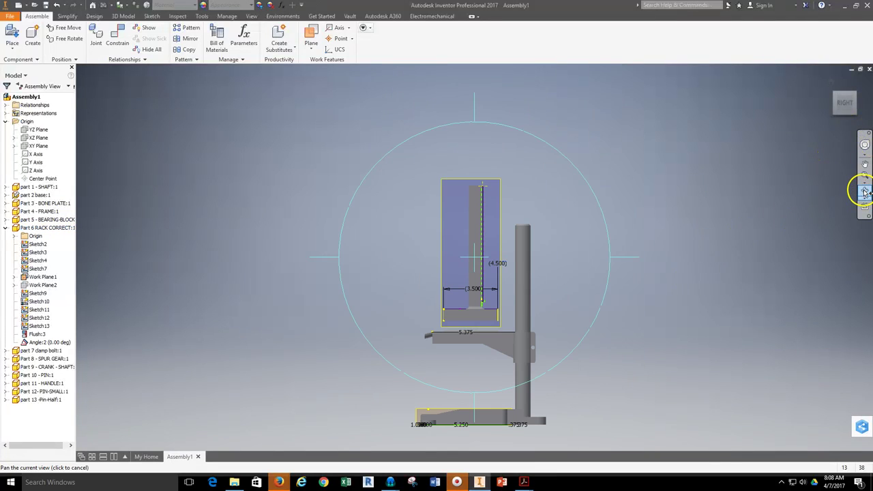
pyautogui.click(837, 98)
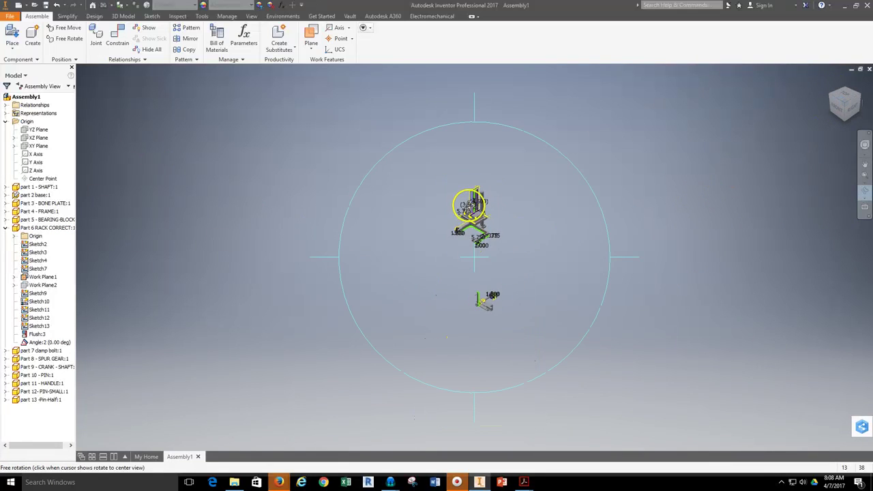
pyautogui.rightClick(552, 199)
pyautogui.click(512, 197)
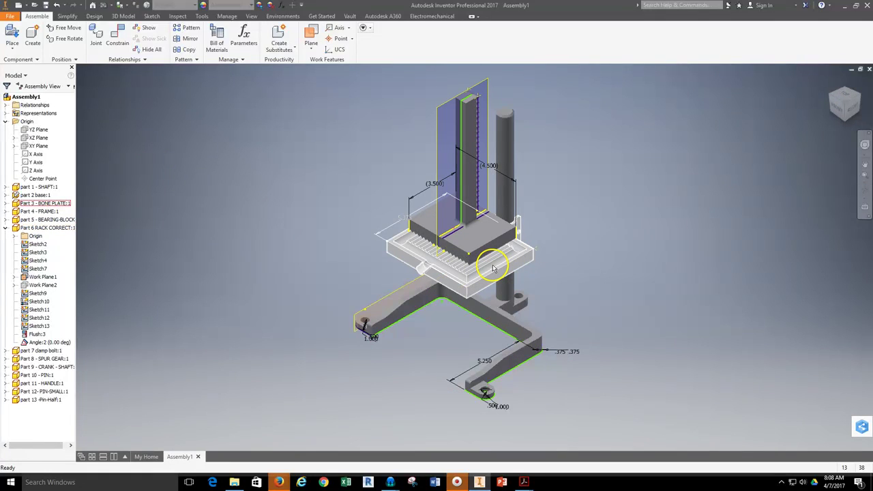
pyautogui.click(838, 108)
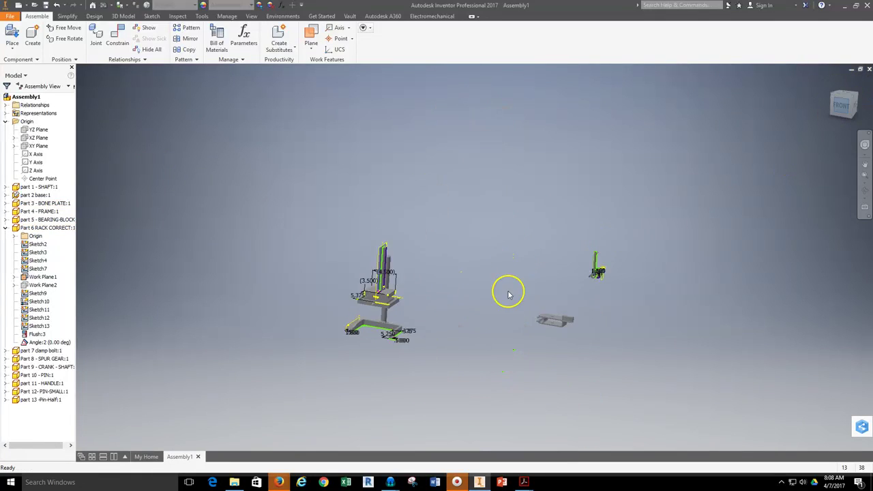
pyautogui.moveTo(457, 262)
pyautogui.mouseDown()
pyautogui.moveTo(459, 214)
pyautogui.moveTo(462, 243)
pyautogui.moveTo(421, 267)
pyautogui.moveTo(479, 273)
pyautogui.moveTo(440, 266)
pyautogui.moveTo(506, 266)
pyautogui.moveTo(394, 273)
pyautogui.moveTo(450, 270)
pyautogui.moveTo(438, 264)
pyautogui.moveTo(454, 238)
pyautogui.moveTo(455, 177)
pyautogui.moveTo(455, 261)
pyautogui.moveTo(448, 230)
pyautogui.moveTo(458, 278)
pyautogui.moveTo(446, 197)
pyautogui.moveTo(450, 255)
pyautogui.mouseUp()
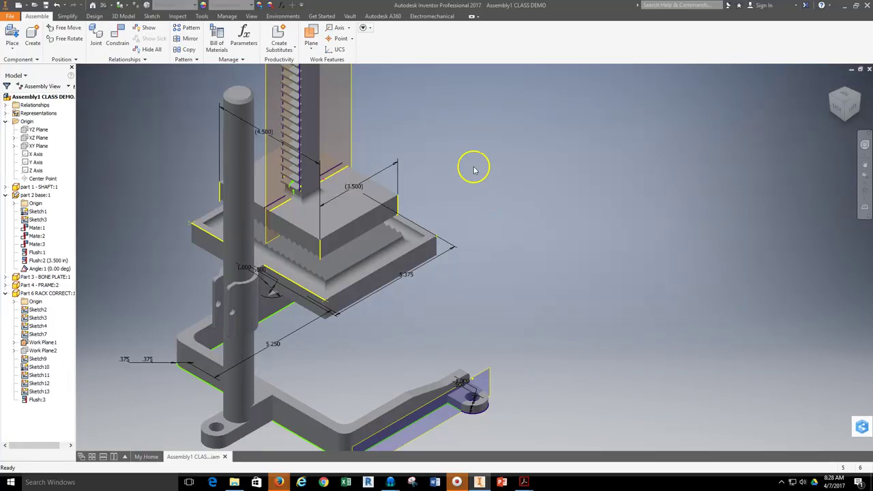
# Apply a Flush constraint with a 0.75 in offset between the left end face of the rack's foot and the bone plate's left side face.
pyautogui.moveTo(458, 154); pyautogui.dragTo(476, 204, button='middle')
pyautogui.moveTo(345, 272)
pyautogui.mouseDown()
pyautogui.moveTo(345, 219)
pyautogui.moveTo(347, 238)
pyautogui.moveTo(454, 222)
pyautogui.moveTo(353, 277)
pyautogui.mouseUp()
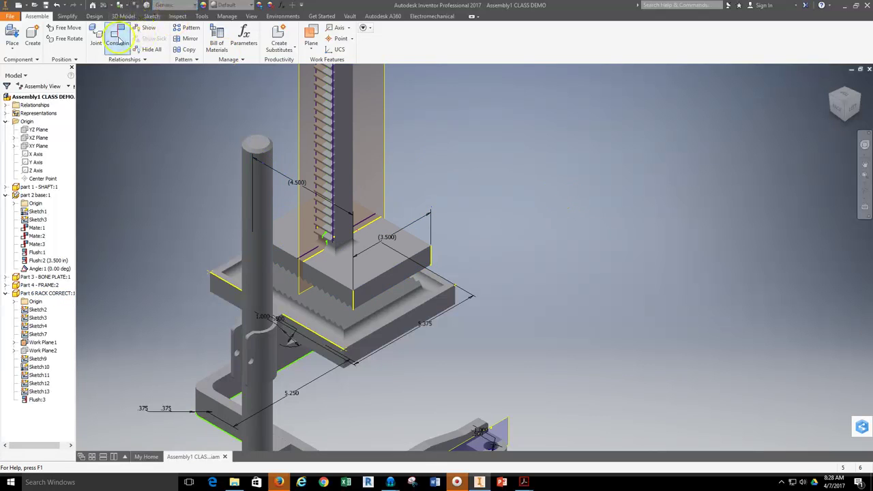
pyautogui.click(118, 39)
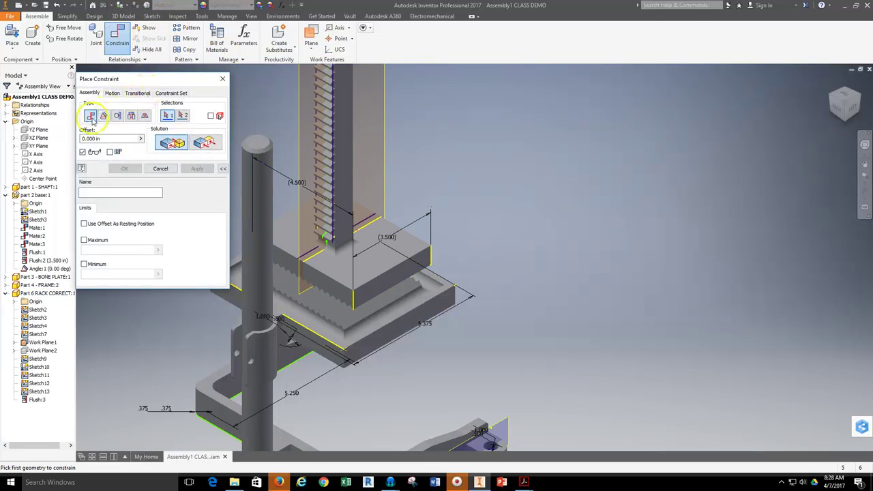
pyautogui.click(205, 142)
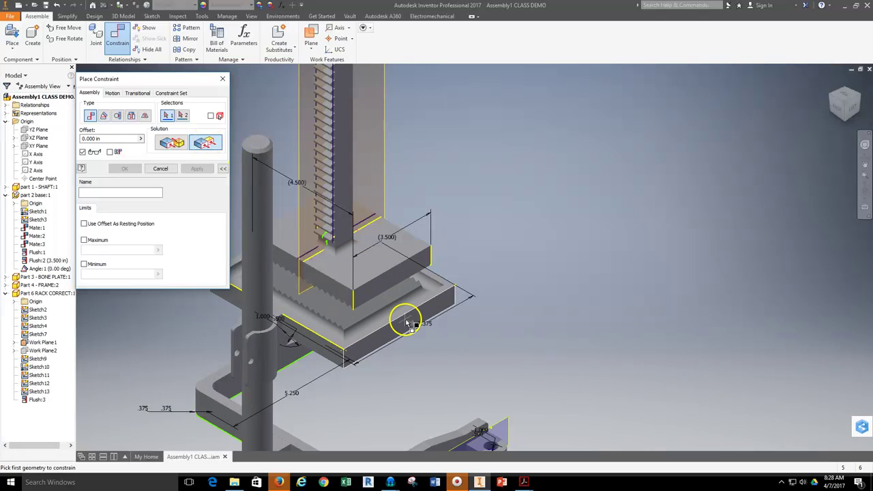
pyautogui.click(394, 278)
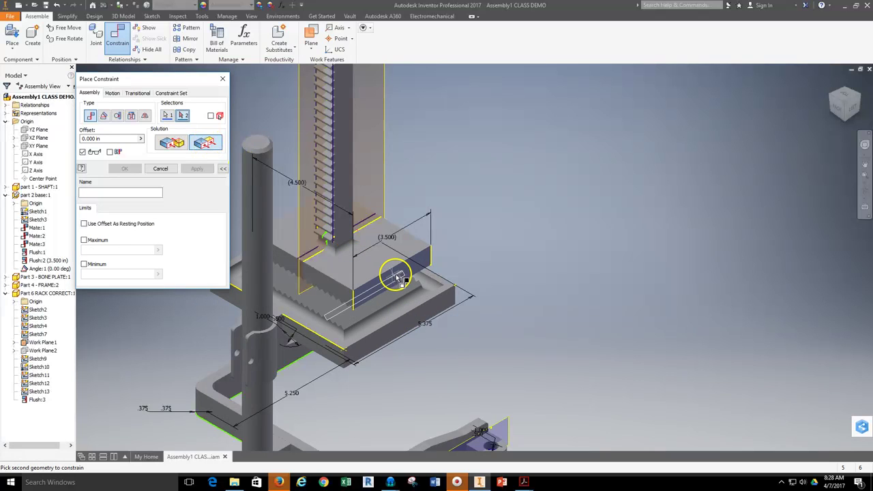
pyautogui.scroll(-2, 423, 312)
pyautogui.click(423, 315)
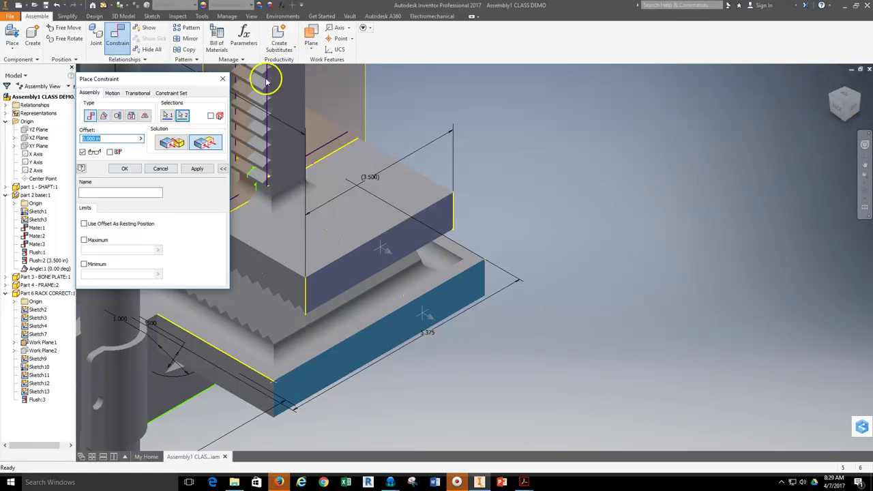
pyautogui.doubleClick(95, 139)
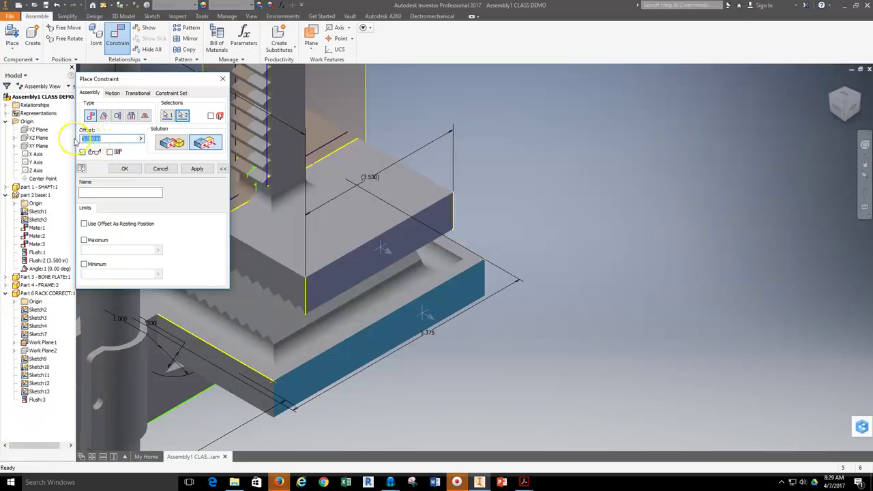
pyautogui.write('.75')
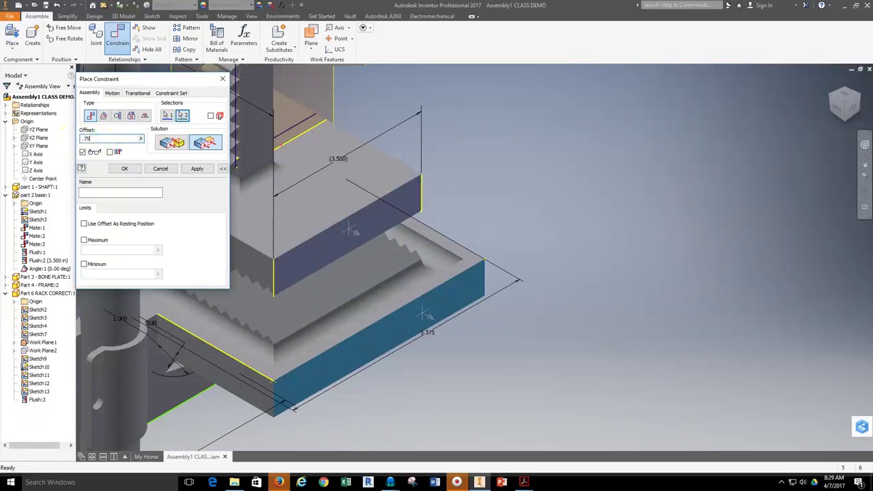
pyautogui.click(195, 169)
pyautogui.click(168, 170)
pyautogui.scroll(3, 577, 168)
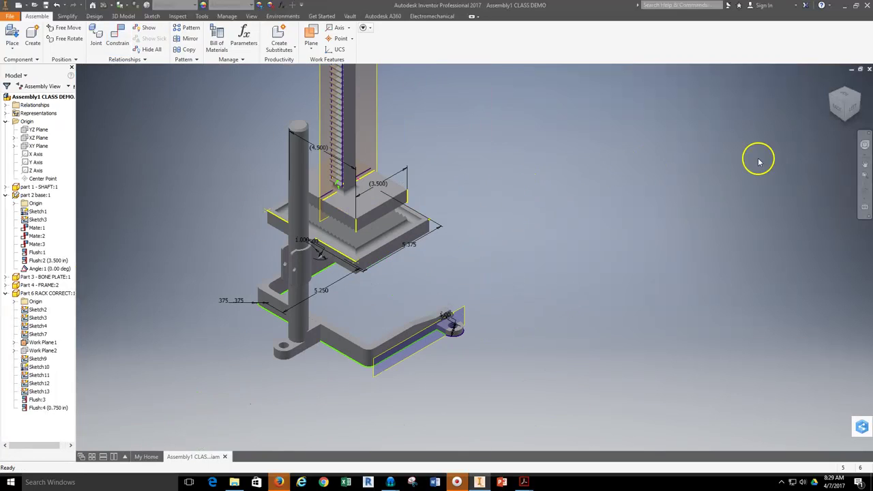
# Raise the part 6 rack straight up in the left-side view until it is well clear of the bone plate.
pyautogui.click(852, 106)
pyautogui.scroll(4, 411, 316)
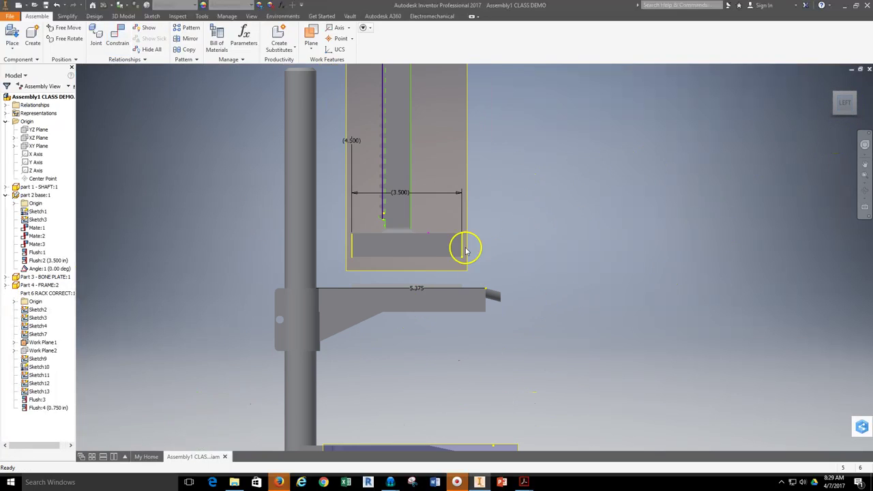
pyautogui.moveTo(412, 238); pyautogui.dragTo(423, 199)
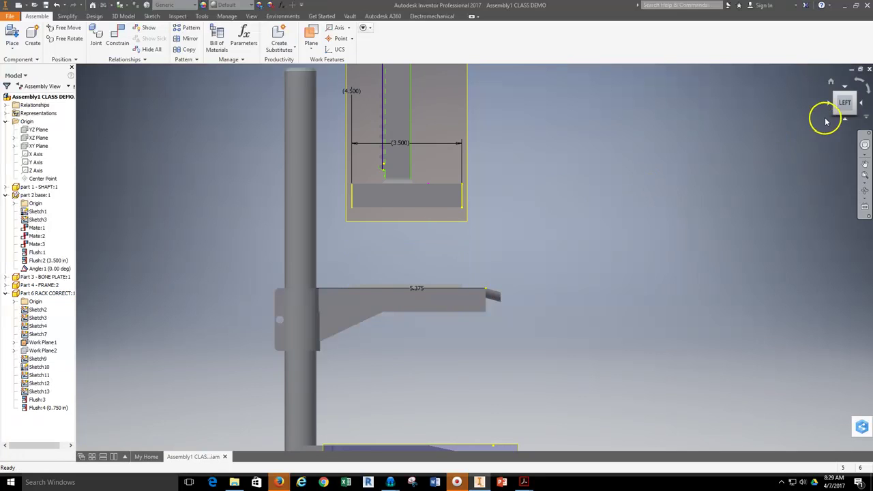
# Lower the part 6 rack in the front view until its teeth sit about 0.5 in above the bone plate's teeth.
pyautogui.click(859, 101)
pyautogui.scroll(4, 412, 330)
pyautogui.moveTo(415, 293); pyautogui.dragTo(418, 357)
pyautogui.moveTo(409, 355); pyautogui.dragTo(431, 276, button='middle')
pyautogui.scroll(4, 389, 298)
pyautogui.moveTo(446, 195); pyautogui.dragTo(308, 261)
pyautogui.scroll(-5, 328, 253)
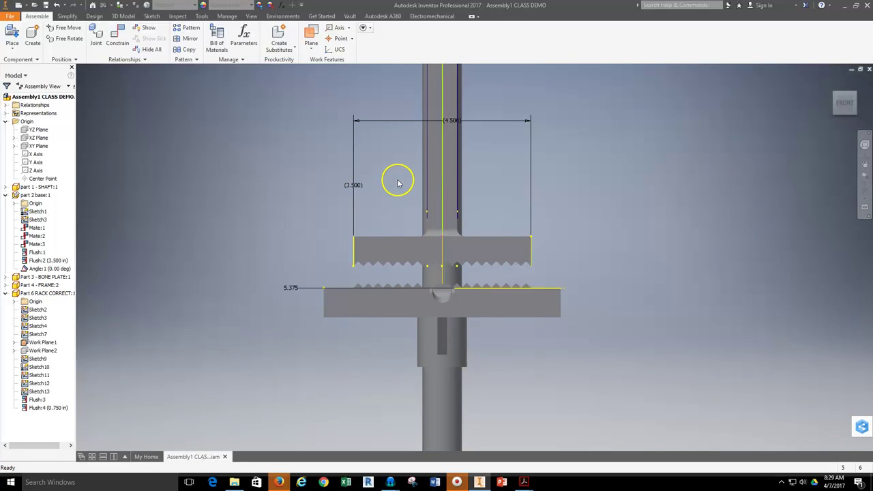
# Slide the part 6 rack vertically in the isometric view and leave it just above the bone plate.
pyautogui.click(837, 95)
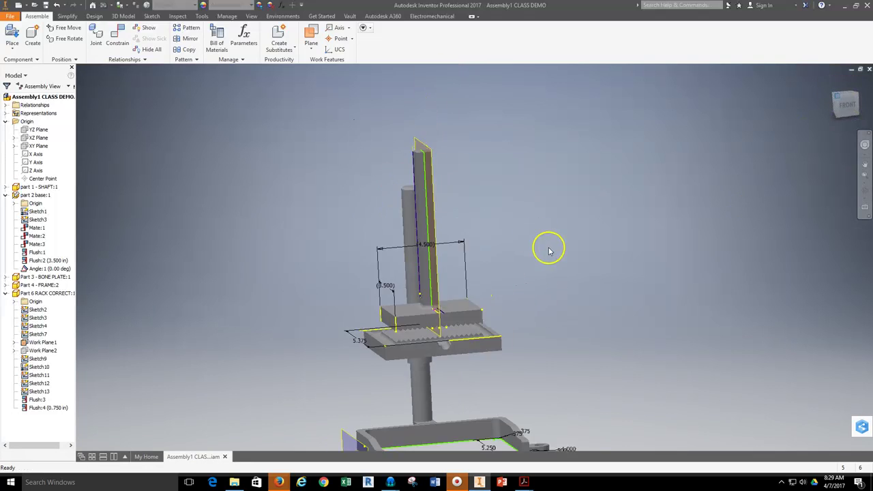
pyautogui.moveTo(393, 254); pyautogui.dragTo(372, 257)
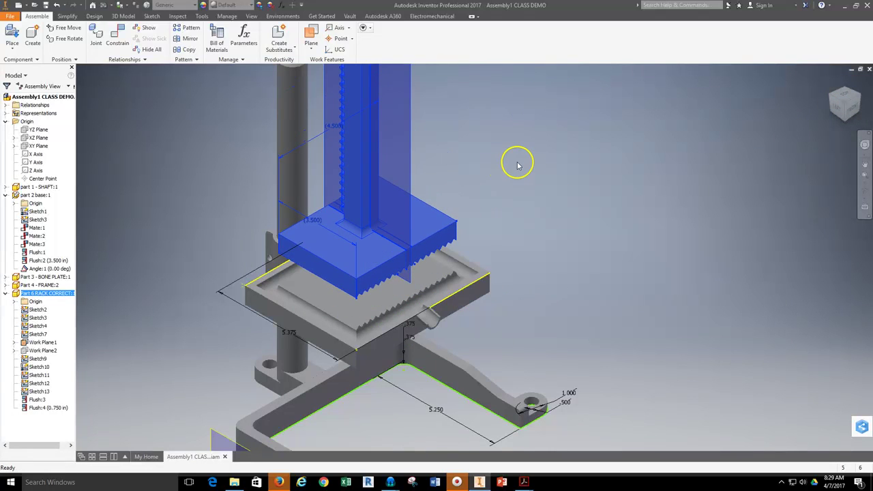
pyautogui.moveTo(516, 158); pyautogui.dragTo(581, 184, button='middle')
pyautogui.click(553, 187)
pyautogui.scroll(5, 552, 187)
pyautogui.click(508, 217)
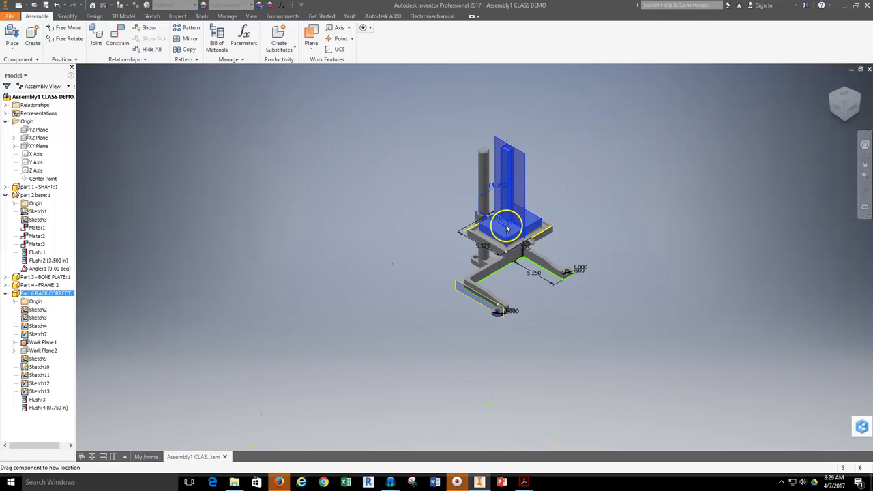
pyautogui.scroll(-5, 546, 184)
pyautogui.click(414, 201)
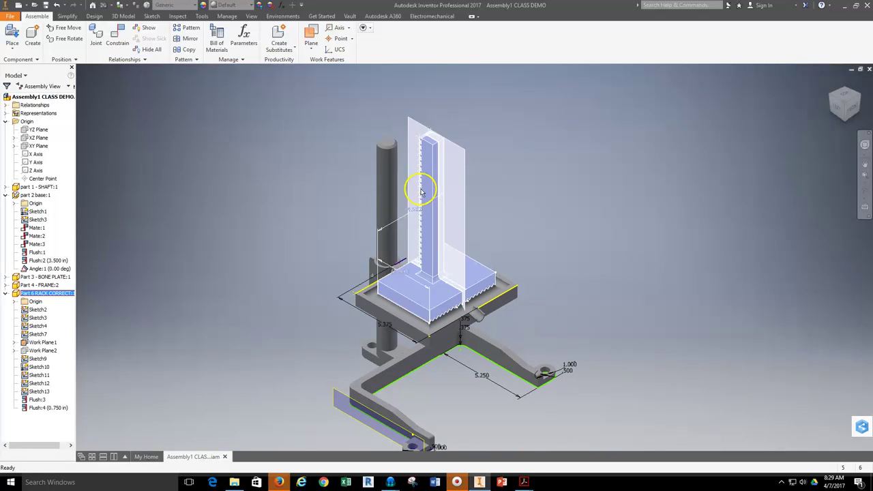
pyautogui.click(559, 177)
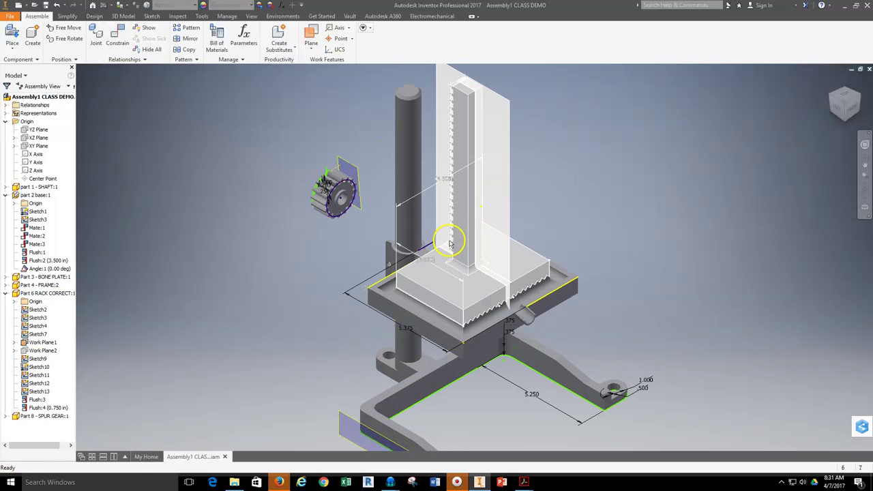
# Bring the part 8 spur gear closer to the rack and make its front face flush with the rack post's toothed-side face at 0 offset.
pyautogui.scroll(3, 336, 198)
pyautogui.moveTo(336, 198); pyautogui.dragTo(374, 230)
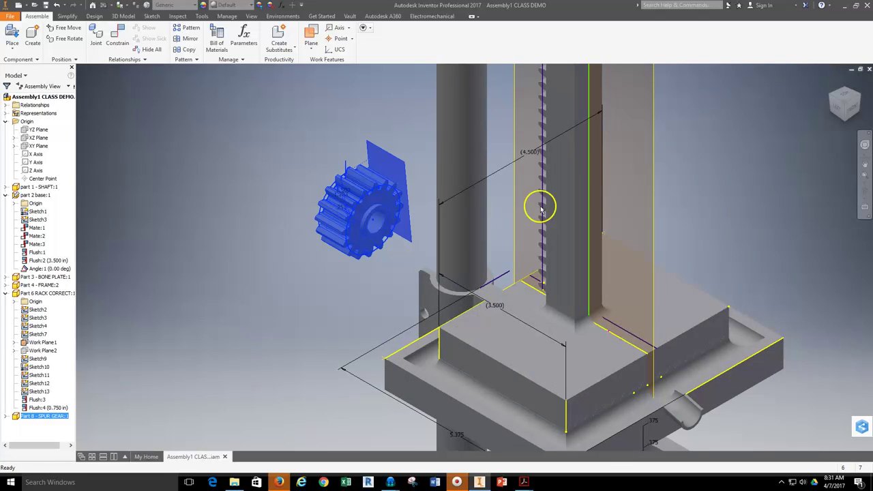
pyautogui.moveTo(302, 142); pyautogui.dragTo(299, 166, button='middle')
pyautogui.click(113, 43)
pyautogui.click(205, 143)
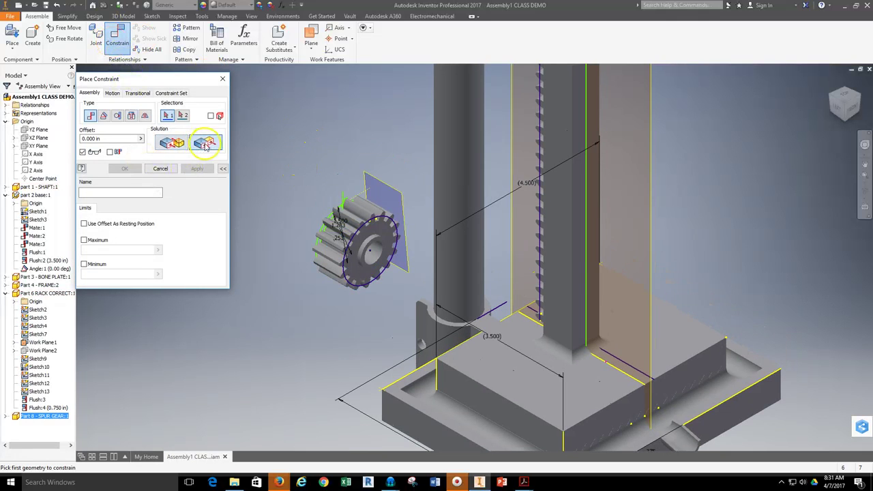
pyautogui.scroll(-2, 375, 235)
pyautogui.click(376, 233)
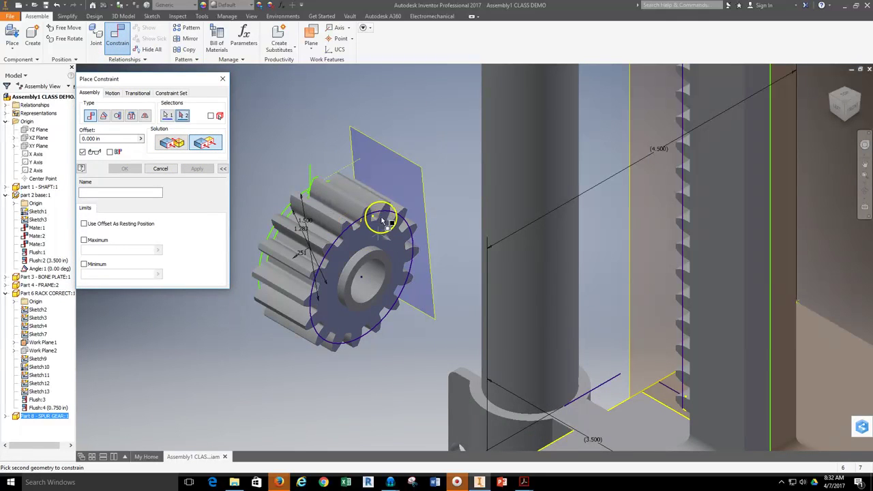
pyautogui.scroll(2, 386, 222)
pyautogui.click(581, 186)
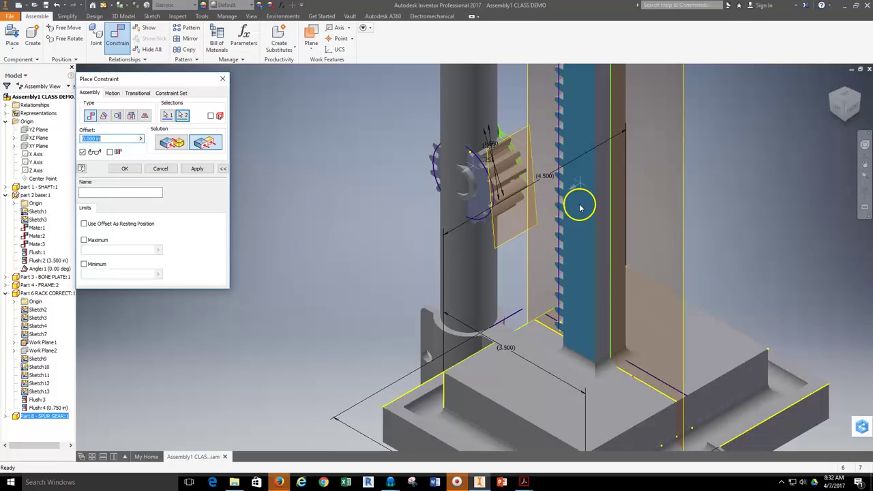
pyautogui.scroll(-1, 580, 208)
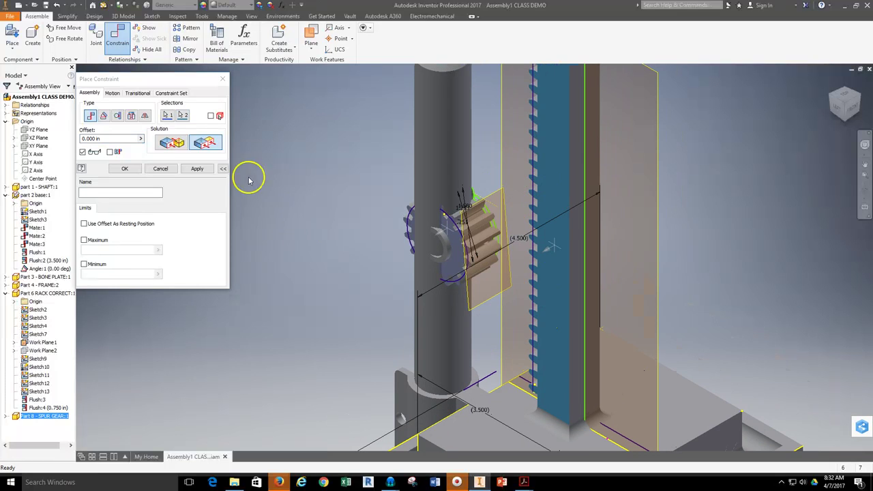
pyautogui.click(195, 169)
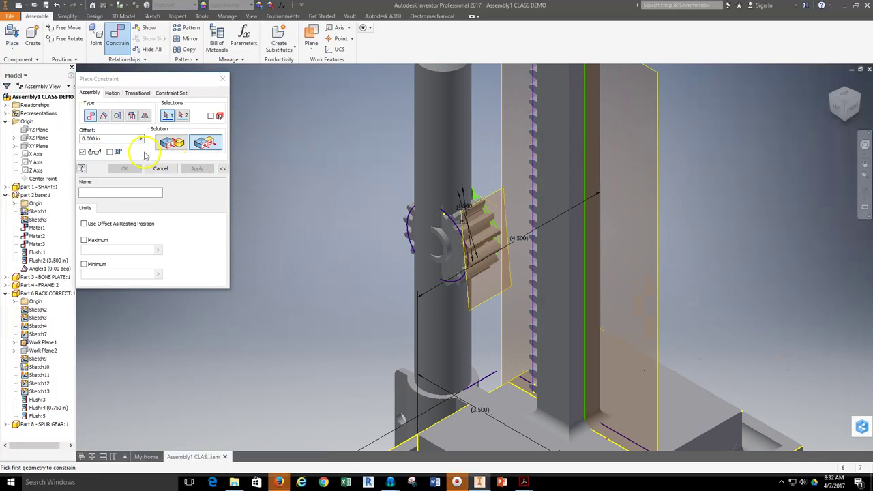
# Apply an outside Tangent constraint with 0 offset between the spur gear's pitch circle and the rack's vertical pitch line.
pyautogui.click(118, 119)
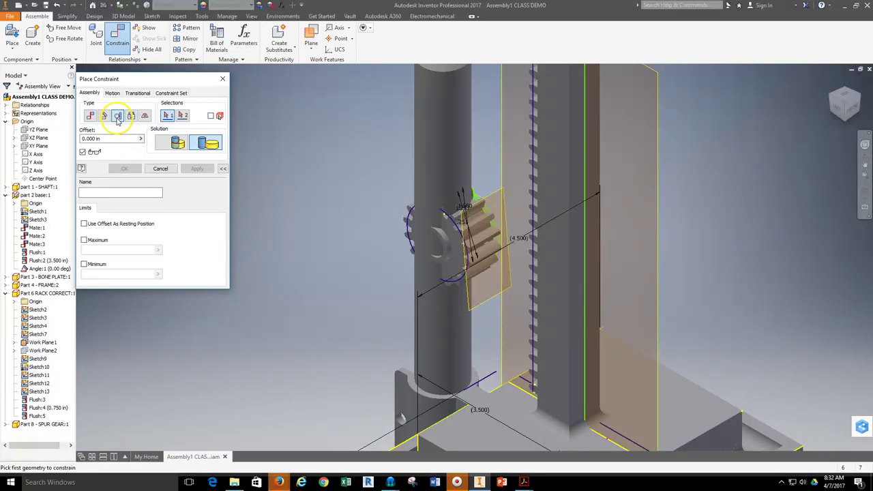
pyautogui.scroll(-3, 450, 235)
pyautogui.scroll(-2, 470, 208)
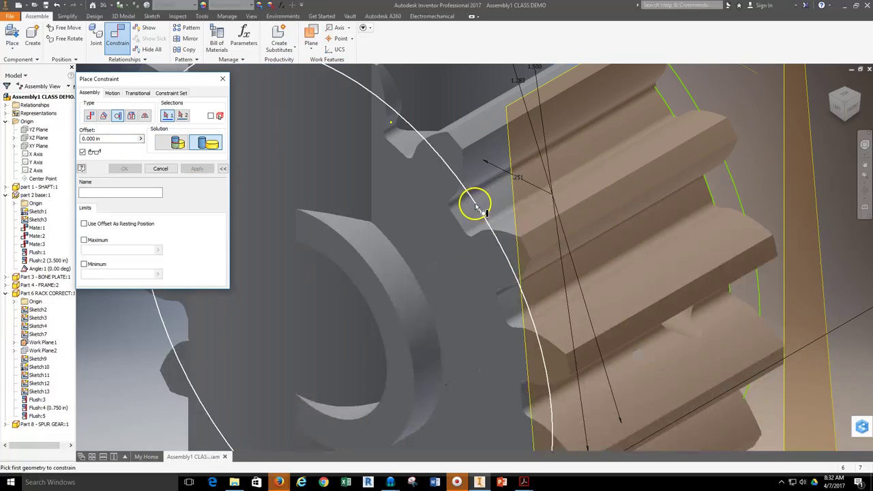
pyautogui.click(476, 205)
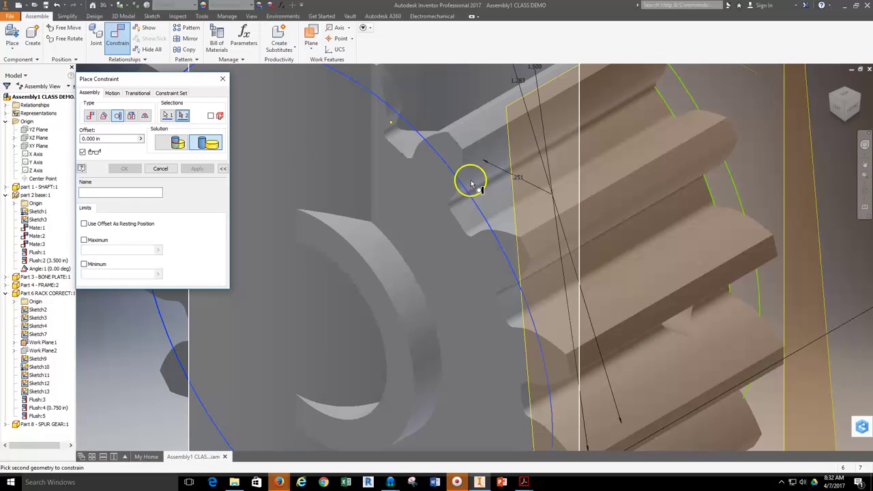
pyautogui.scroll(3, 464, 232)
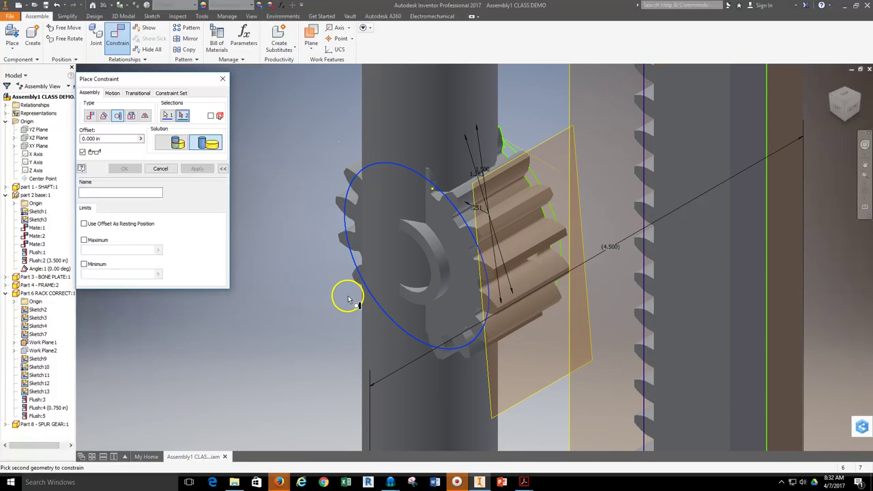
pyautogui.scroll(-3, 644, 271)
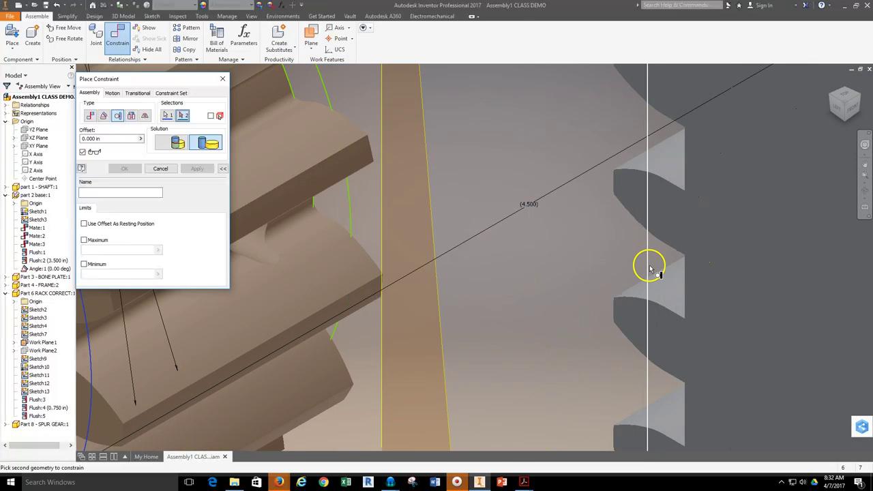
pyautogui.click(648, 268)
pyautogui.scroll(4, 651, 307)
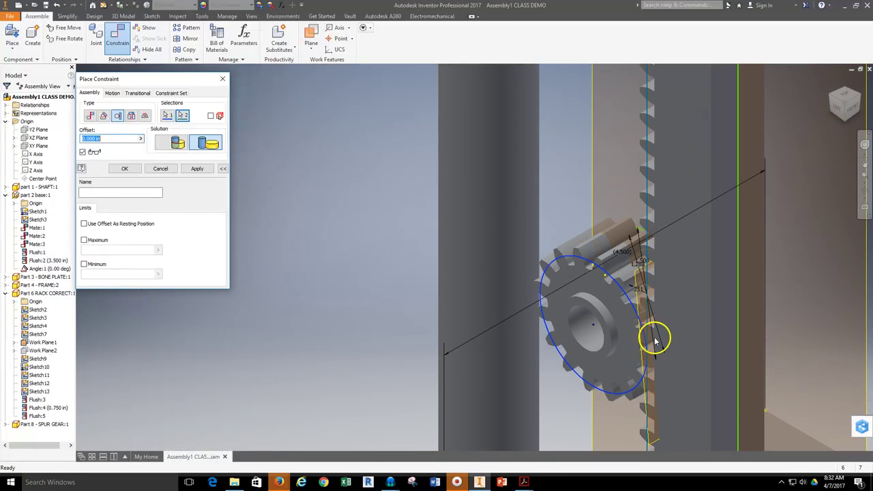
pyautogui.moveTo(659, 237); pyautogui.dragTo(565, 211, button='middle')
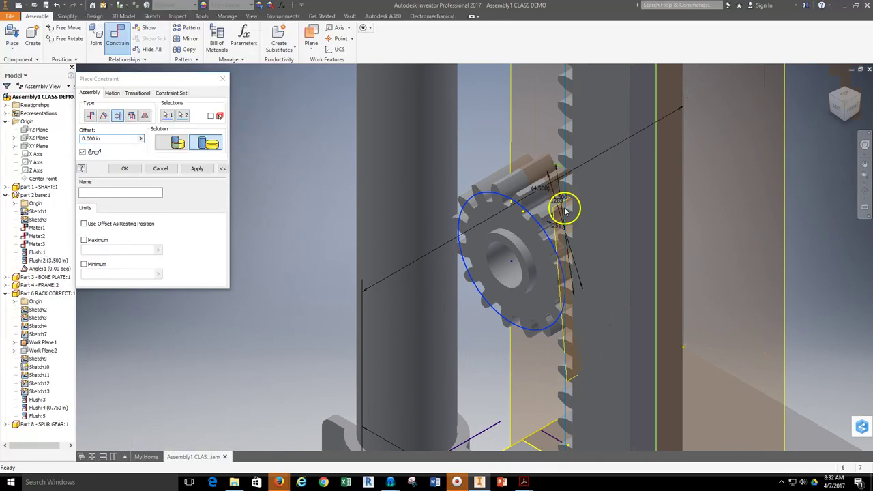
pyautogui.click(197, 170)
pyautogui.click(164, 170)
# Move the constrained spur gear and rack against each other and examine their teeth up close.
pyautogui.scroll(2, 273, 232)
pyautogui.scroll(-5, 456, 271)
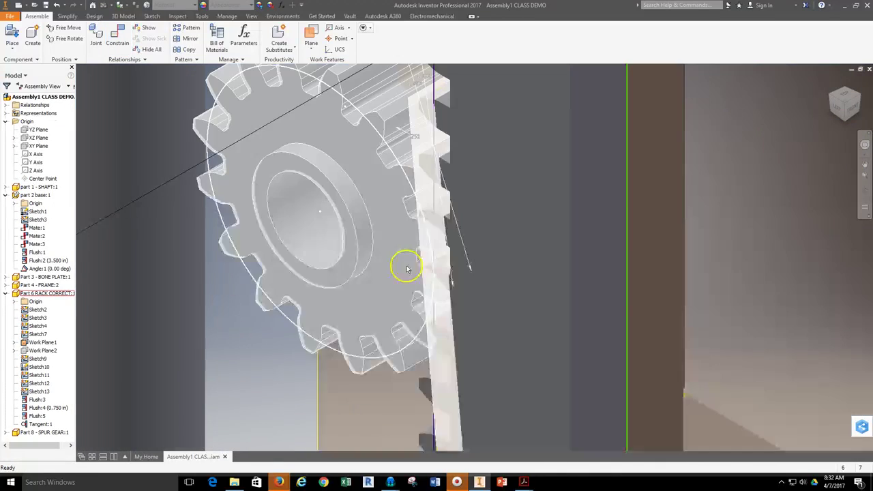
pyautogui.scroll(5, 371, 259)
pyautogui.moveTo(371, 257); pyautogui.dragTo(409, 304)
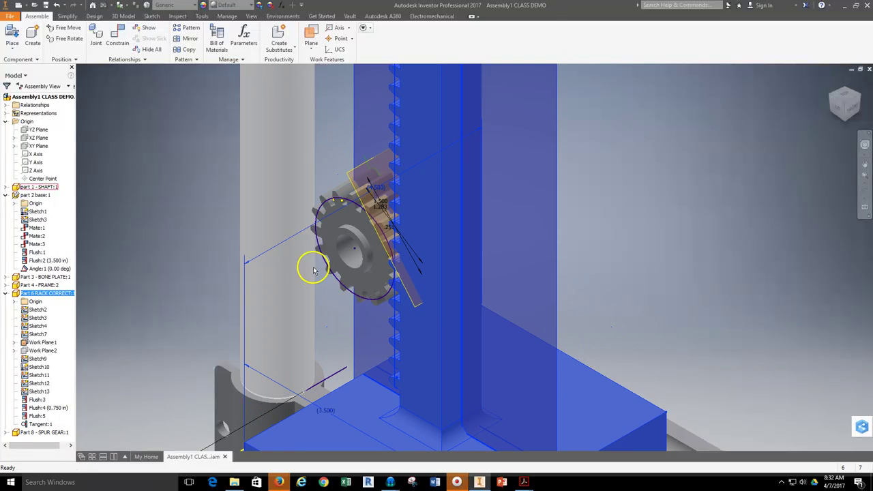
pyautogui.scroll(-2, 316, 269)
pyautogui.scroll(4, 363, 260)
# Rotate the spur gear against the rack in a near side-on view to check how the teeth mesh.
pyautogui.click(631, 245)
pyautogui.click(862, 190)
pyautogui.moveTo(567, 293); pyautogui.dragTo(603, 290)
pyautogui.rightClick(611, 249)
pyautogui.click(634, 252)
pyautogui.moveTo(380, 260); pyautogui.dragTo(425, 220)
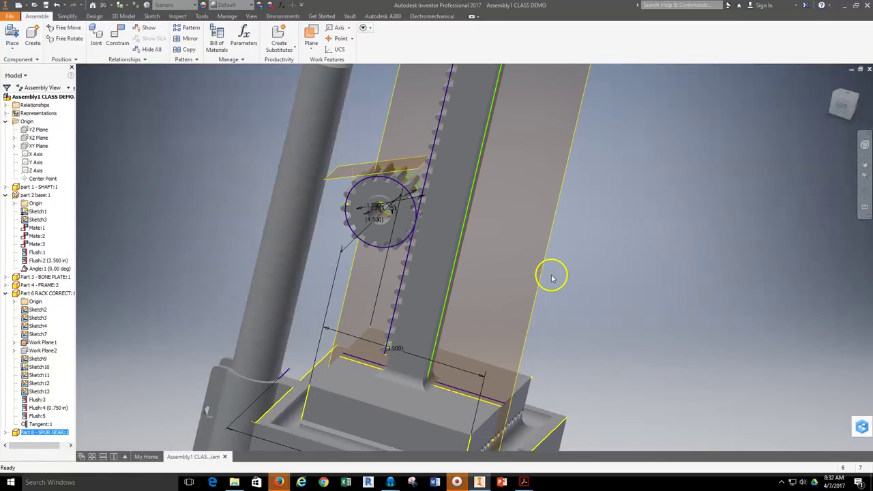
pyautogui.scroll(3, 661, 286)
pyautogui.moveTo(636, 281); pyautogui.dragTo(605, 284, button='middle')
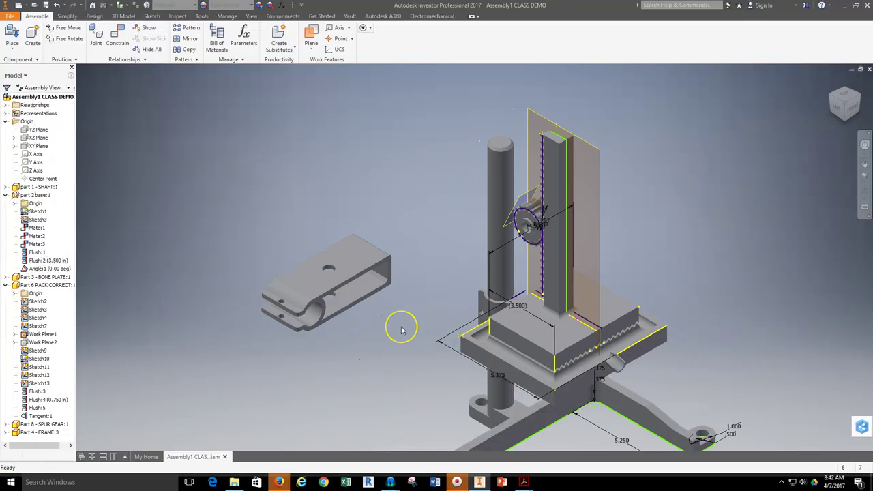
# Insert the loose part 4 frame's clamp onto the shaft's top edge, aligned with a 2 in offset, and swing it around the rack.
pyautogui.moveTo(324, 281); pyautogui.dragTo(389, 256)
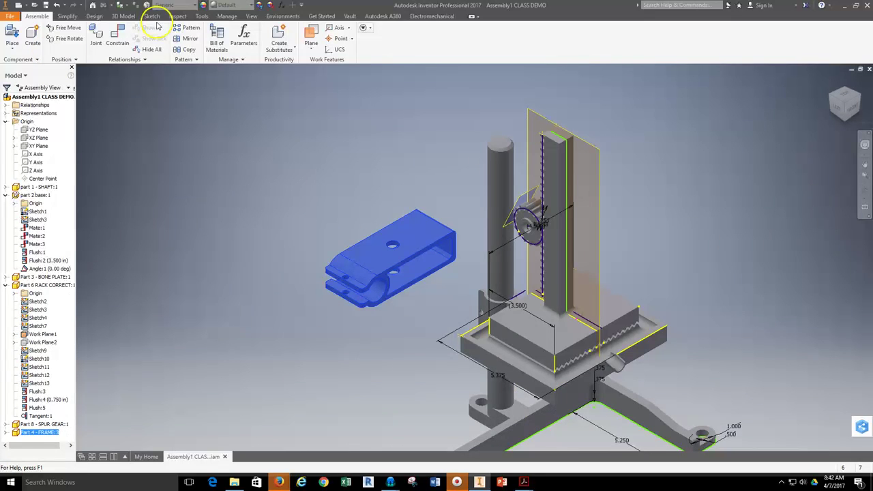
pyautogui.click(117, 36)
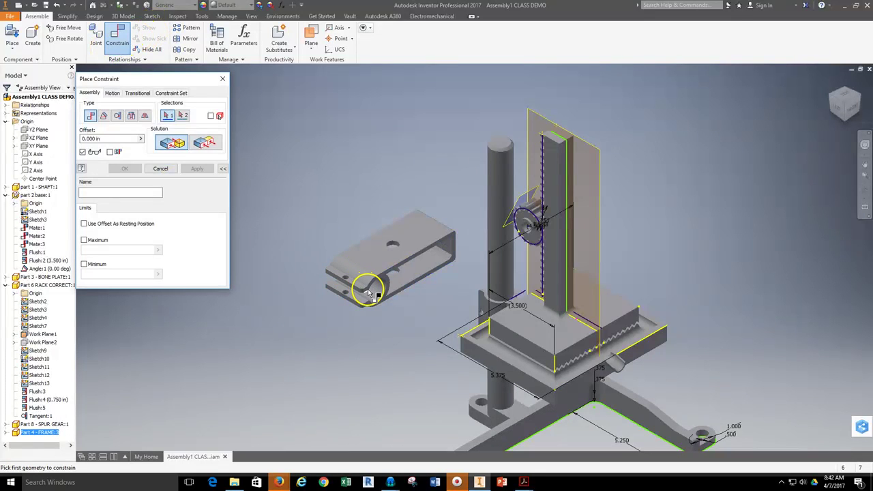
pyautogui.click(131, 116)
pyautogui.click(211, 143)
pyautogui.click(386, 281)
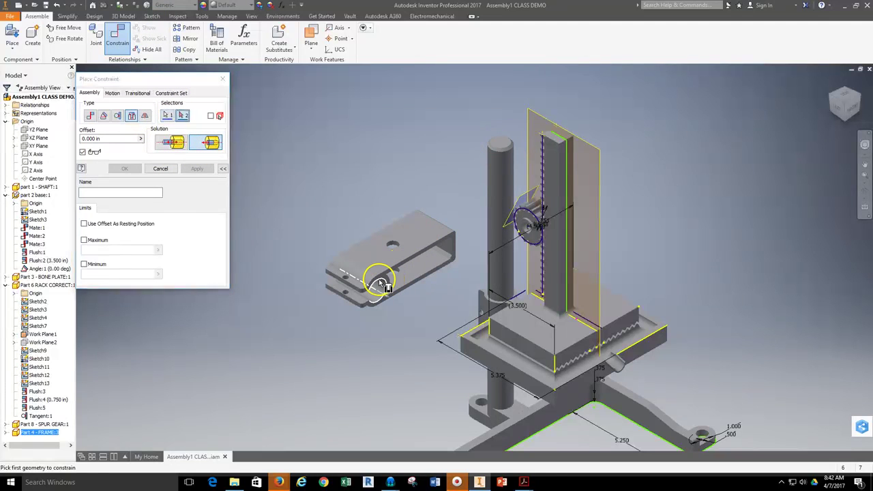
pyautogui.click(498, 145)
pyautogui.click(82, 139)
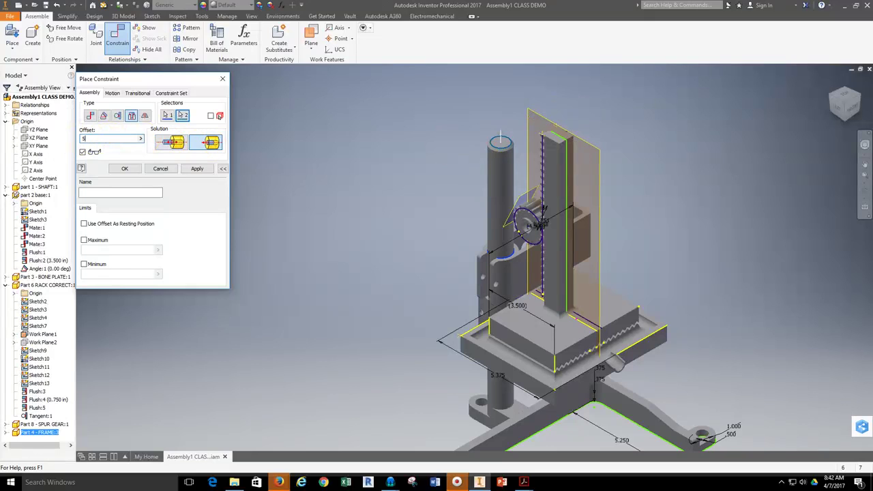
pyautogui.write('3')
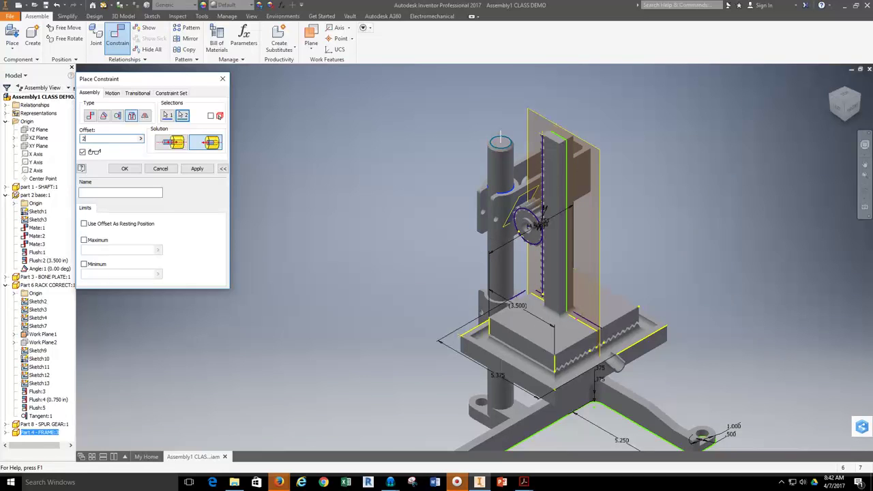
pyautogui.click(196, 169)
pyautogui.click(162, 169)
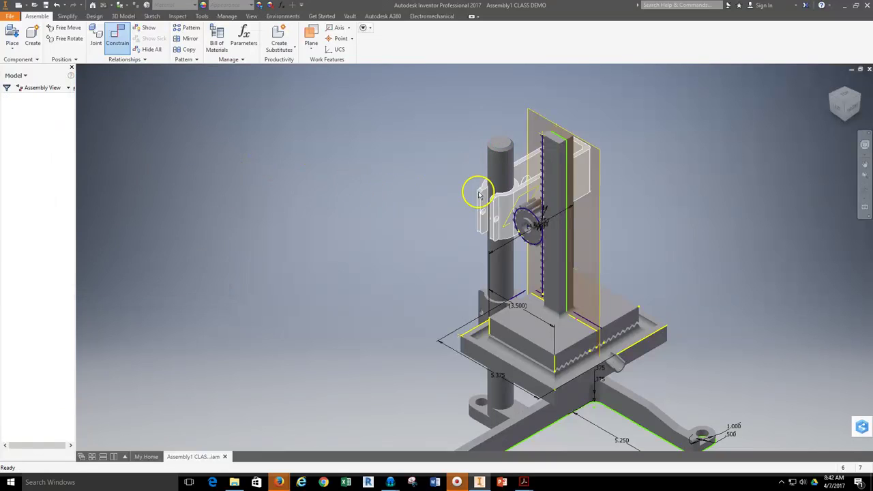
pyautogui.moveTo(585, 200); pyautogui.dragTo(548, 240)
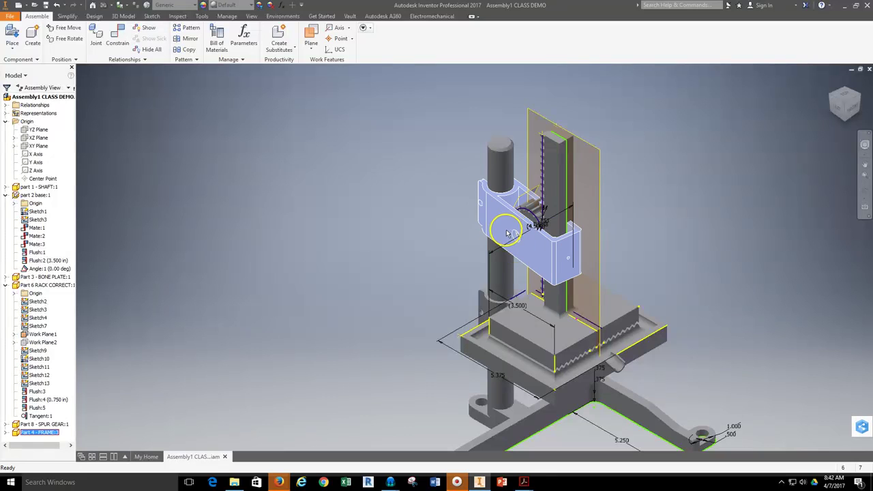
pyautogui.click(480, 296)
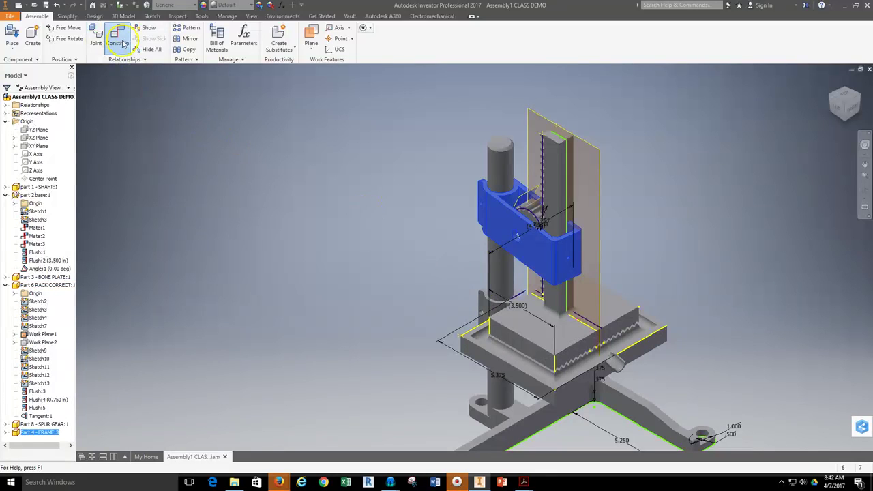
pyautogui.click(121, 42)
pyautogui.click(104, 116)
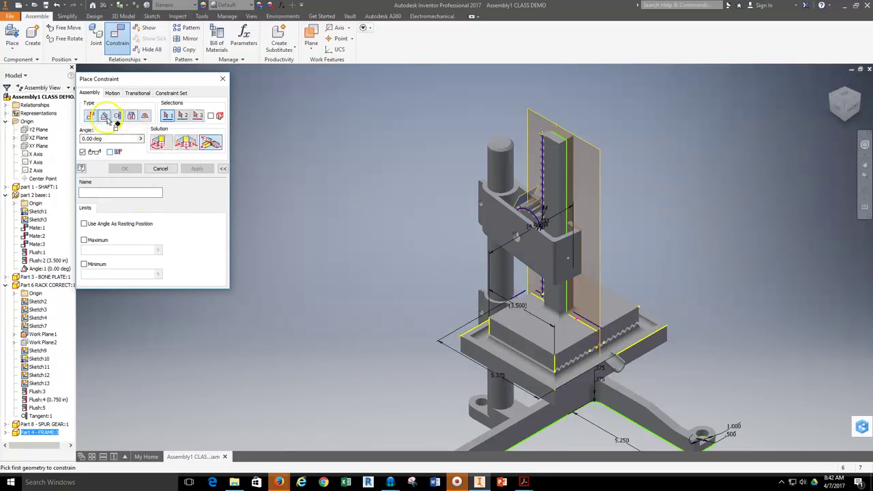
pyautogui.click(159, 143)
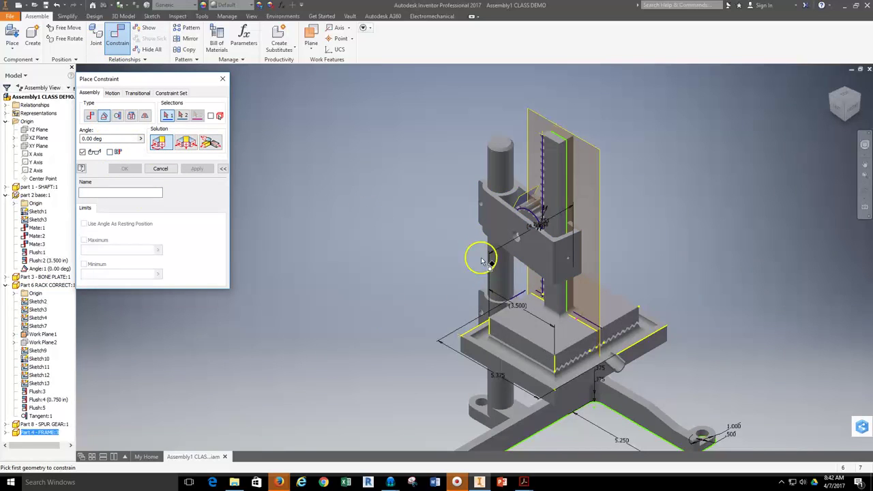
pyautogui.click(501, 227)
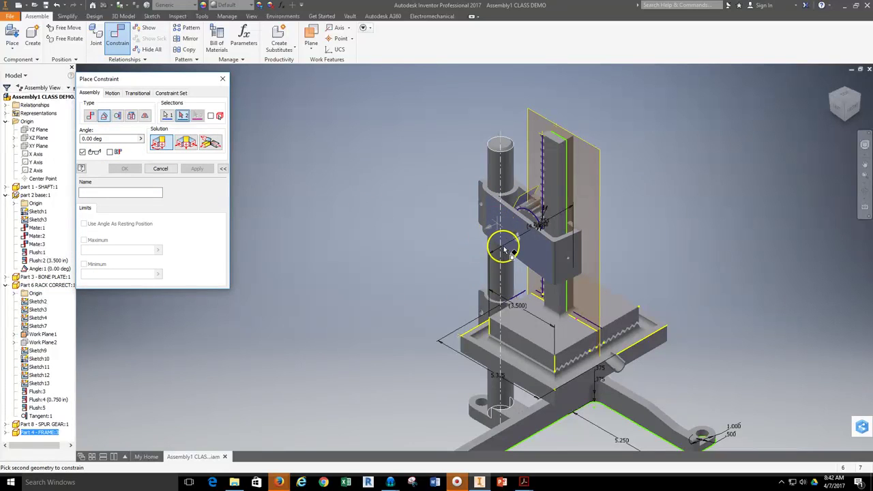
pyautogui.click(160, 169)
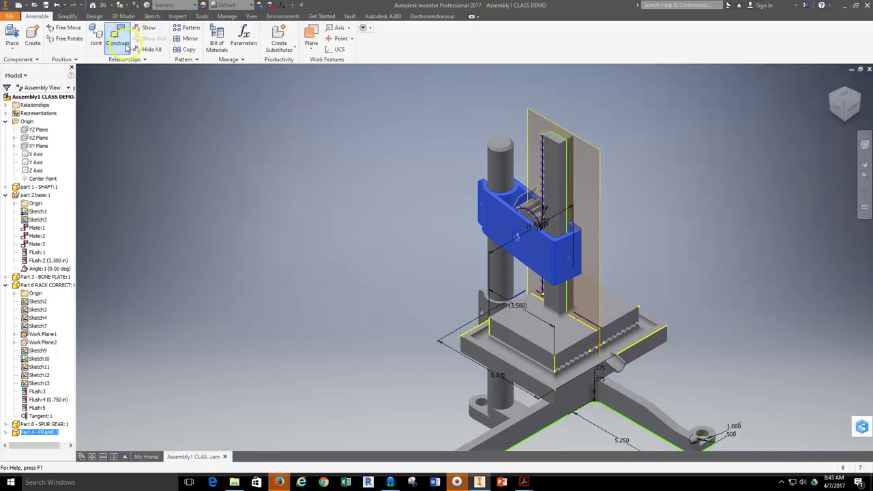
# Apply a directed Angle constraint of 0 deg between the part 4 frame's front face and the parallel side face of the base tray.
pyautogui.press('c')
pyautogui.click(104, 115)
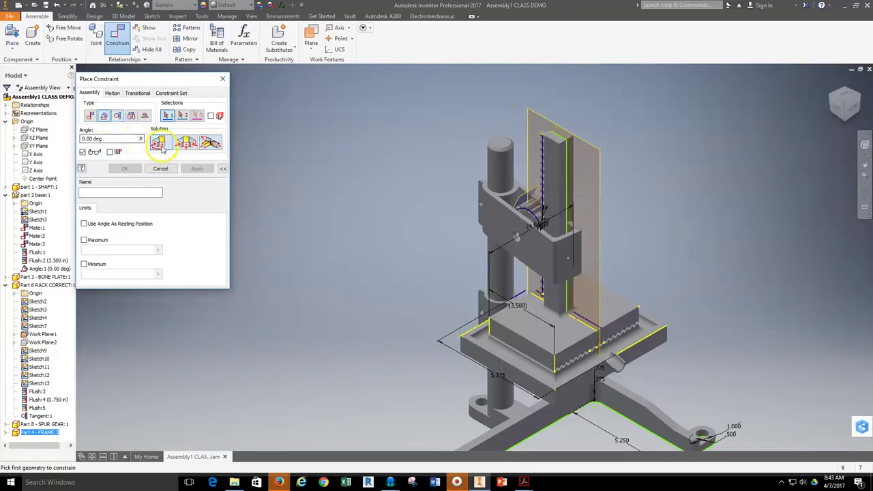
pyautogui.click(534, 251)
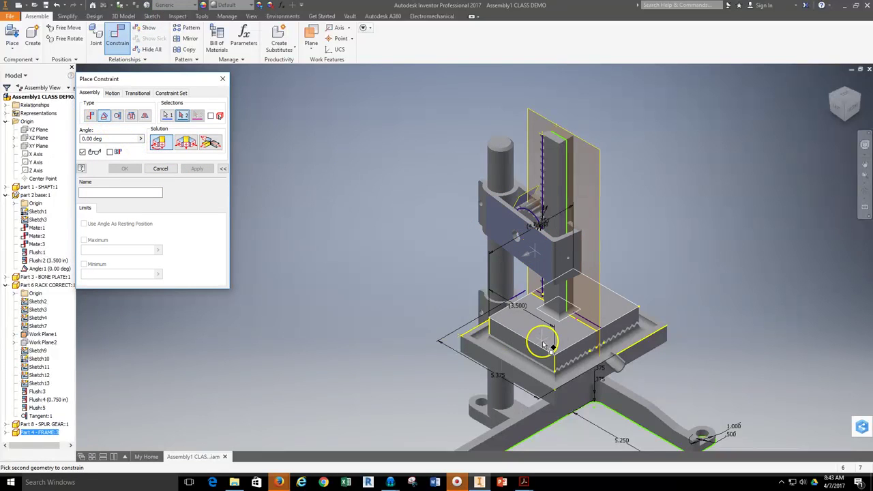
pyautogui.click(520, 381)
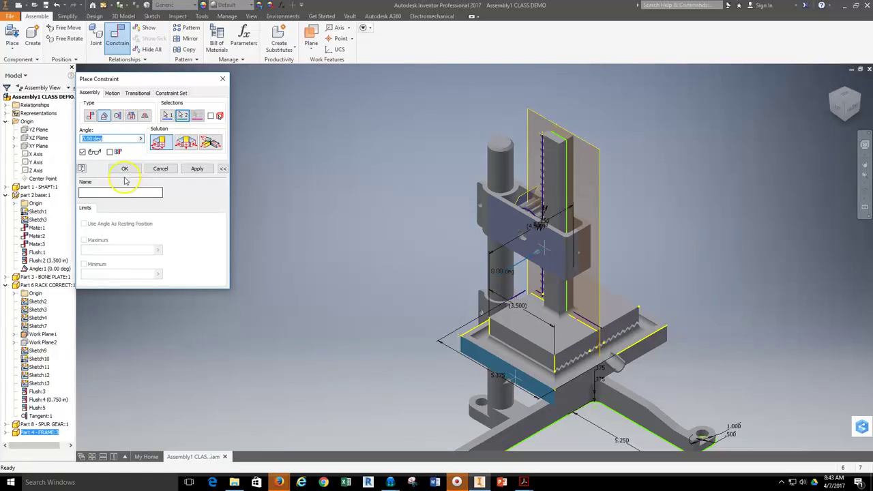
pyautogui.click(197, 169)
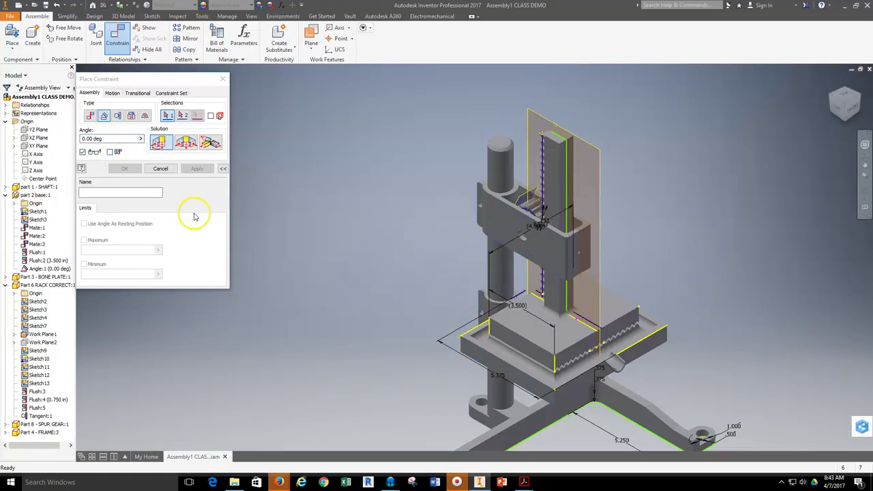
pyautogui.click(160, 169)
# Slide the spur gear up along the rack until it sits above the part 4 frame and inspect the frame's side hole.
pyautogui.click(547, 247)
pyautogui.scroll(-5, 601, 198)
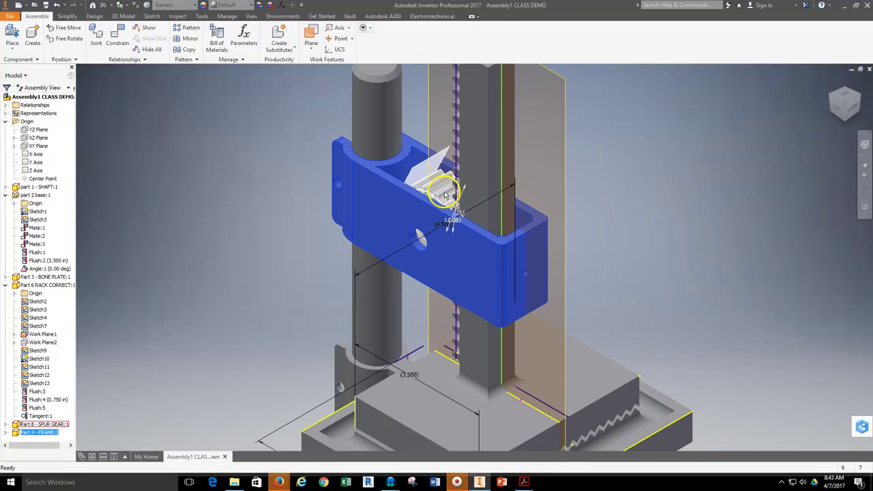
pyautogui.moveTo(441, 197); pyautogui.dragTo(453, 128)
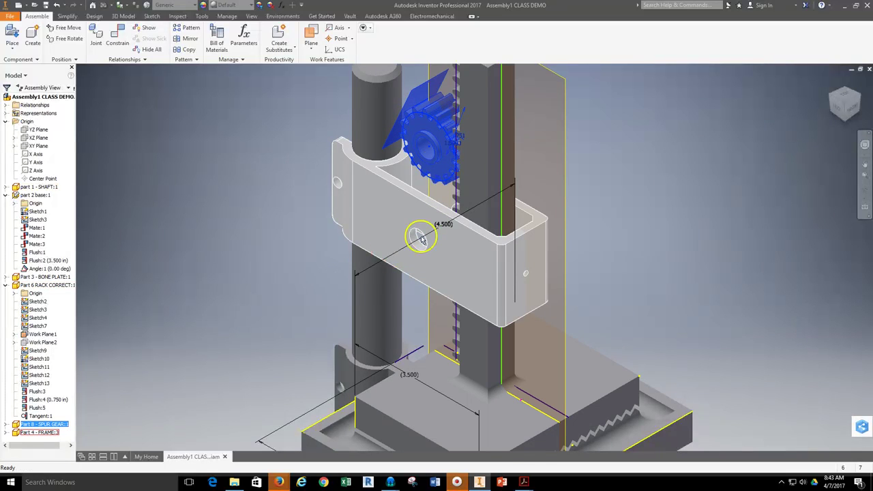
pyautogui.scroll(3, 422, 246)
pyautogui.scroll(-3, 422, 247)
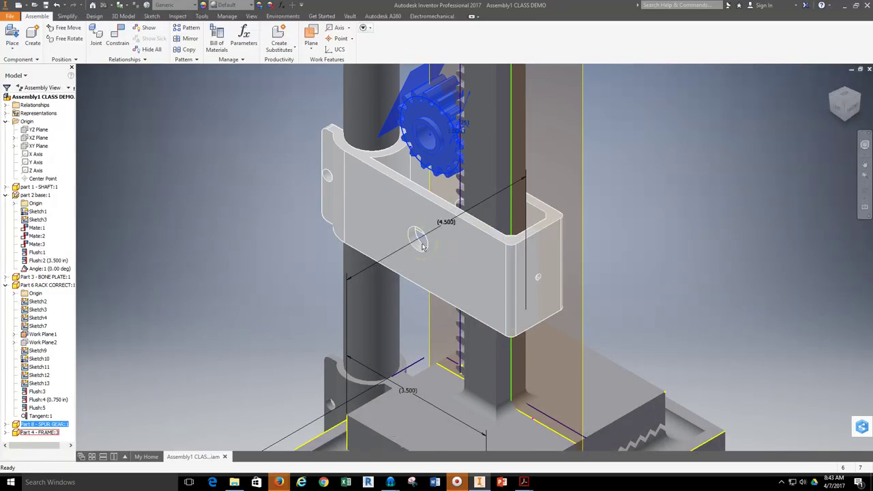
pyautogui.scroll(3, 422, 247)
pyautogui.moveTo(401, 223); pyautogui.dragTo(431, 210, button='middle')
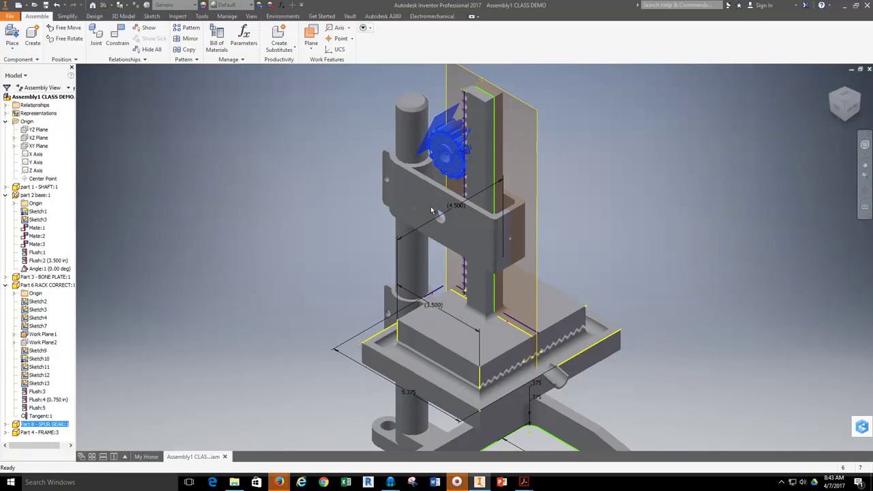
pyautogui.click(661, 211)
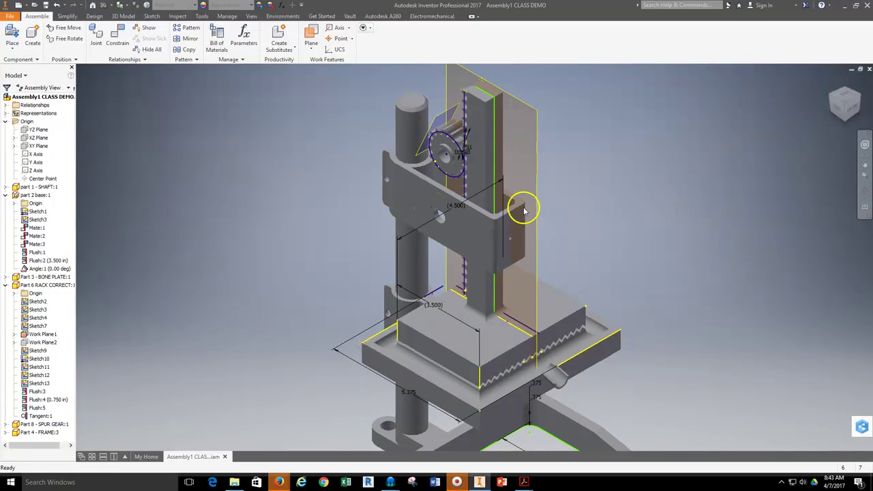
pyautogui.scroll(-4, 265, 214)
pyautogui.moveTo(302, 234); pyautogui.dragTo(332, 222, button='middle')
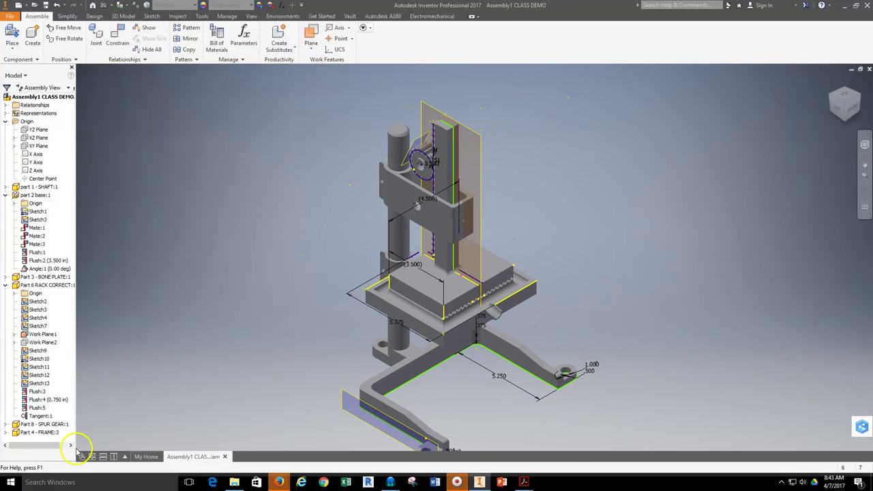